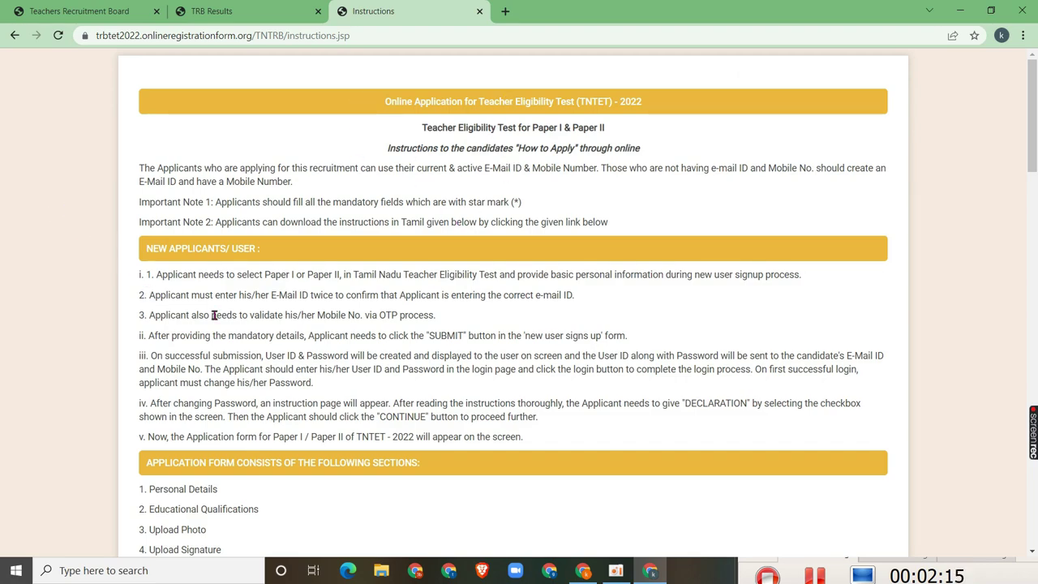
Scroll down through the TNTET 2022 application instructions page
{"action": "scroll", "coordinate": [327, 368], "scroll_direction": "down", "scroll_amount": 10}
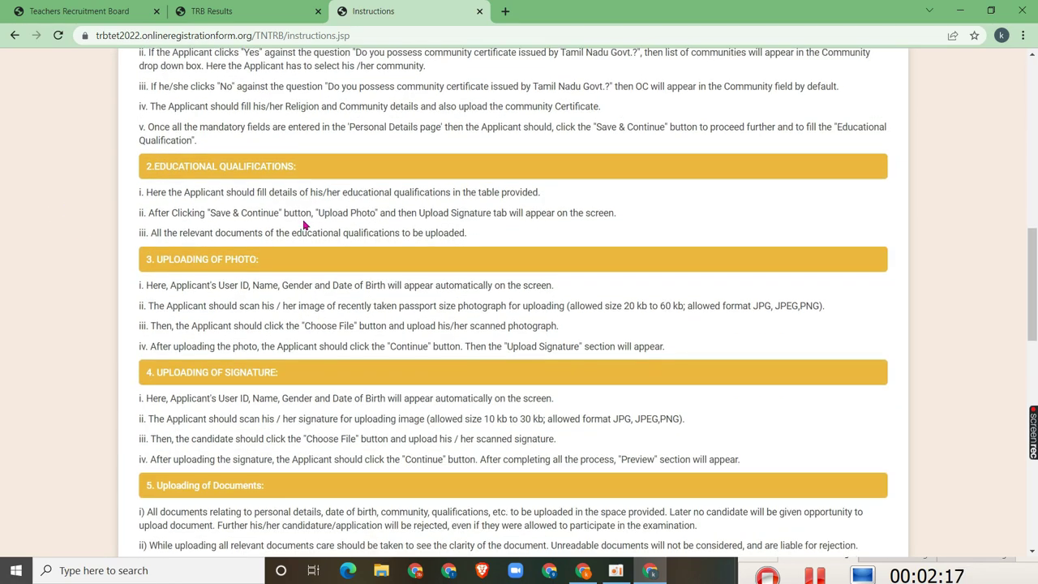
Tick the agreement checkbox at the bottom of the instructions and continue to registration
{"action": "scroll", "coordinate": [304, 226], "scroll_direction": "down", "scroll_amount": 2}
{"action": "scroll", "coordinate": [289, 266], "scroll_direction": "up", "scroll_amount": 4}
{"action": "scroll", "coordinate": [290, 276], "scroll_direction": "down", "scroll_amount": 12}
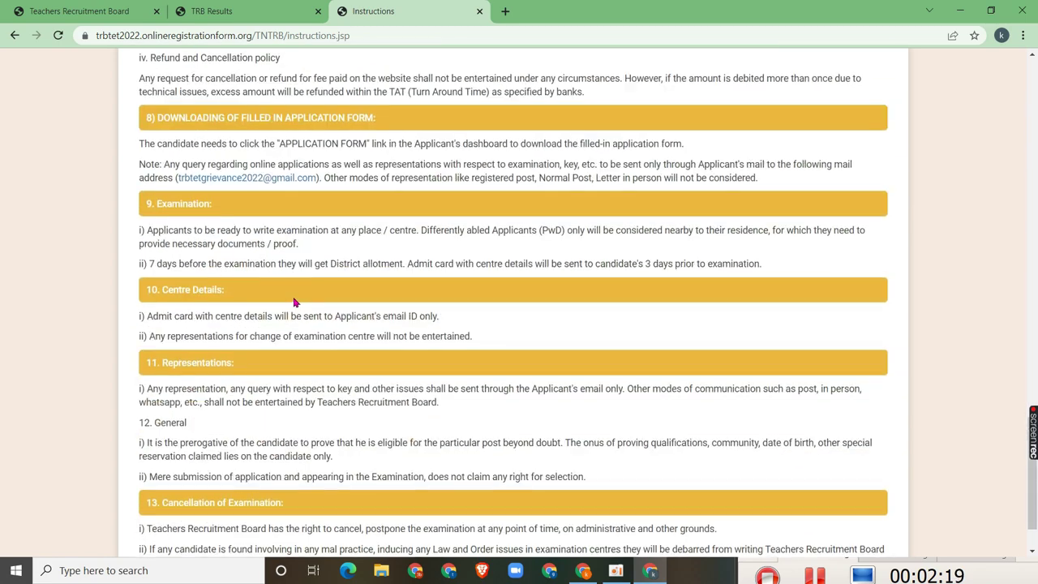
{"action": "scroll", "coordinate": [268, 304], "scroll_direction": "down", "scroll_amount": 1}
{"action": "left_click", "coordinate": [136, 522]}
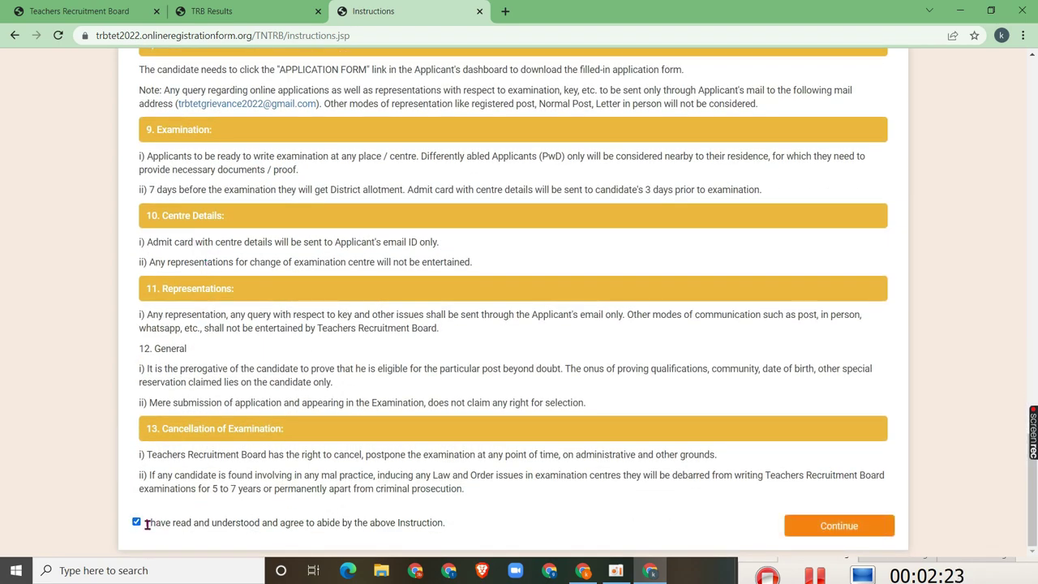
{"action": "left_click", "coordinate": [817, 528]}
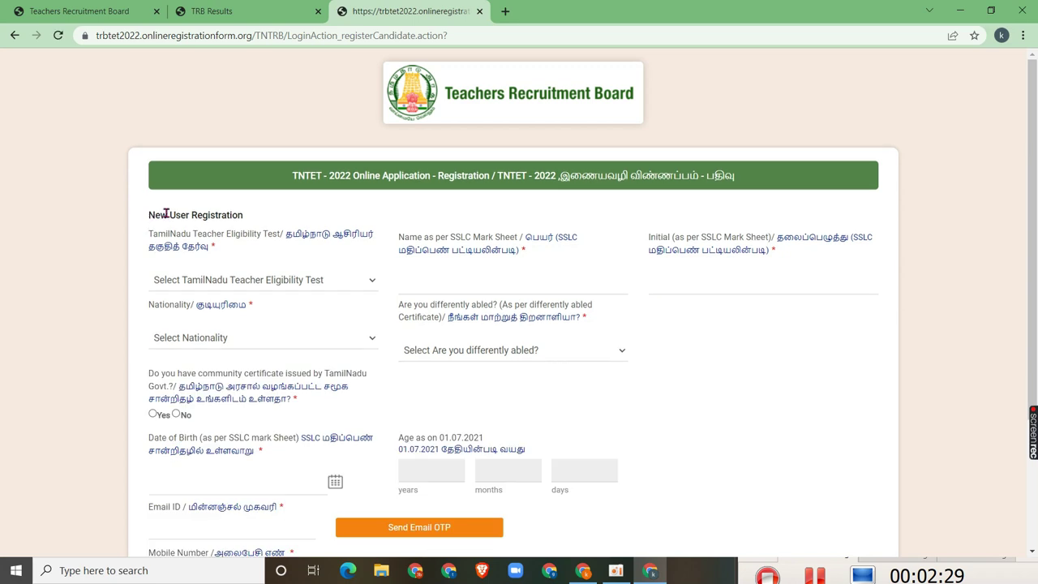
Select Paper II as the eligibility test and Indian as the nationality
{"action": "scroll", "coordinate": [668, 305], "scroll_direction": "down", "scroll_amount": 1}
{"action": "scroll", "coordinate": [668, 304], "scroll_direction": "down", "scroll_amount": 3}
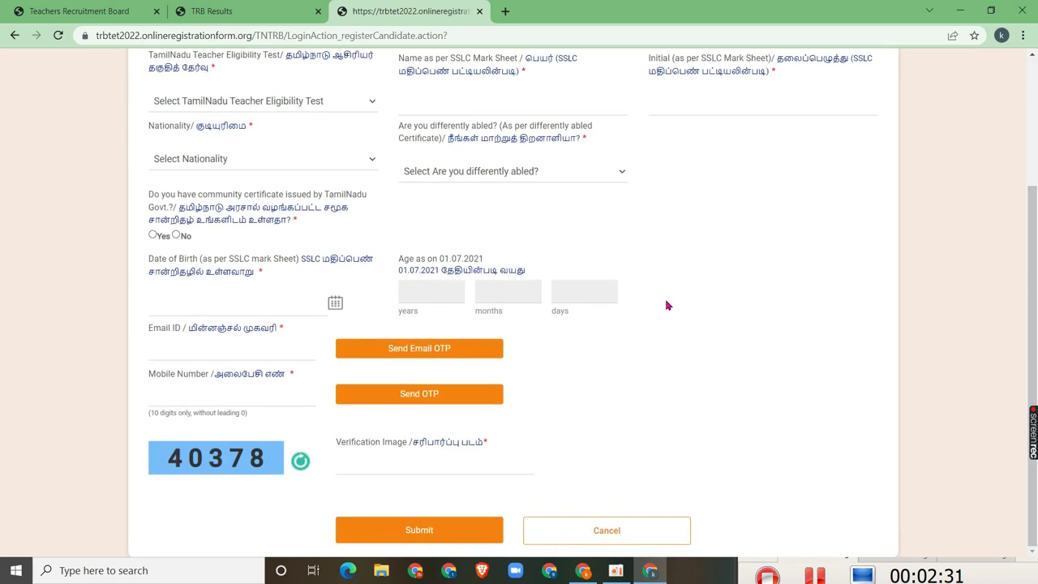
{"action": "scroll", "coordinate": [247, 324], "scroll_direction": "up", "scroll_amount": 4}
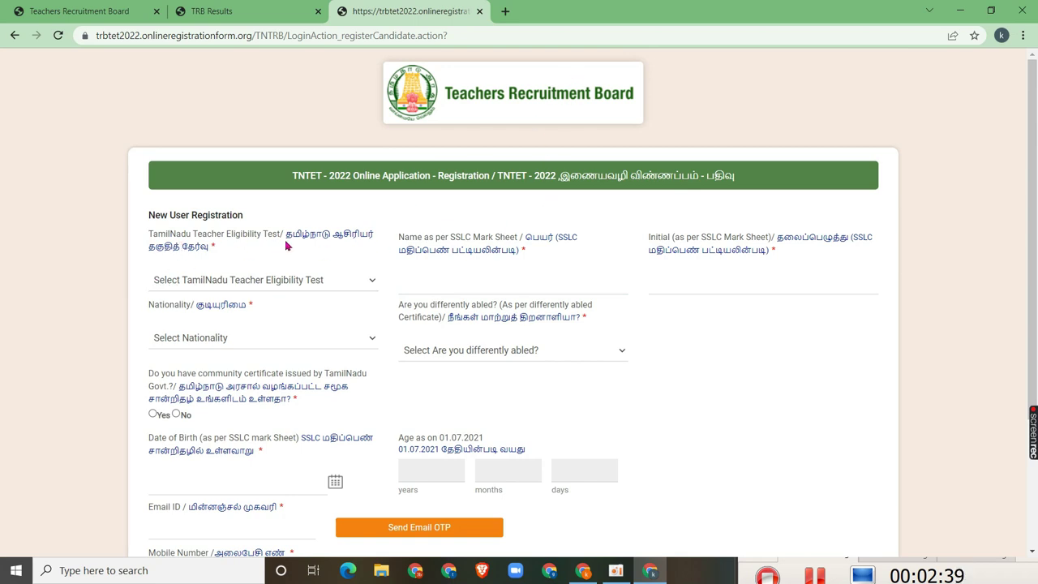
{"action": "left_click", "coordinate": [209, 281]}
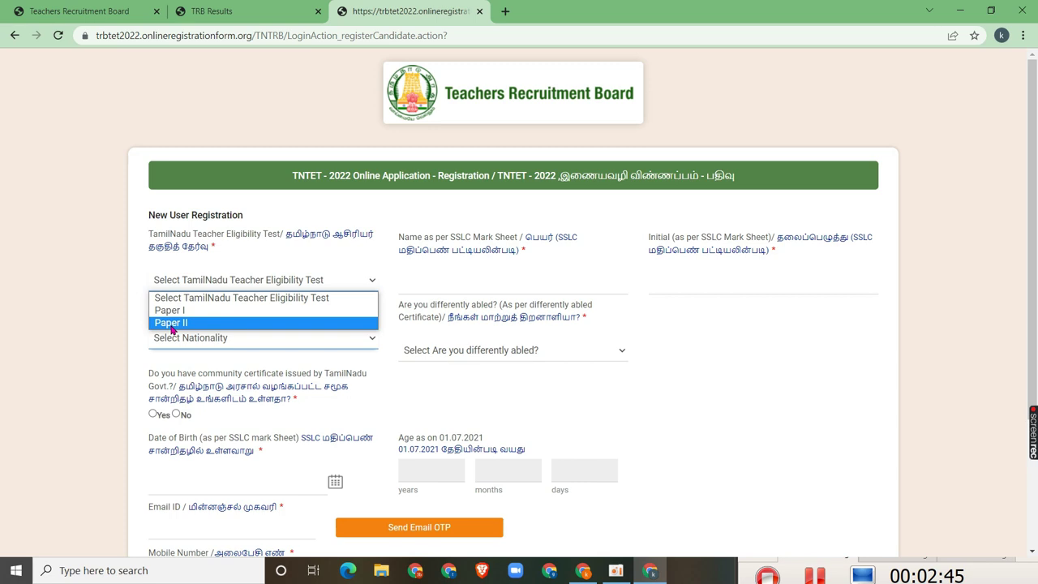
{"action": "left_click", "coordinate": [172, 324]}
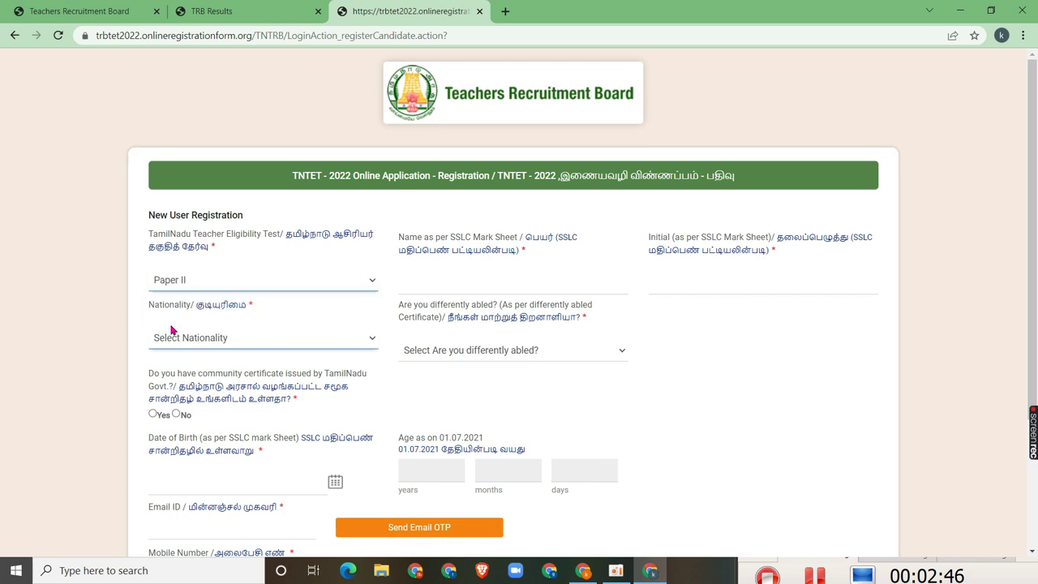
{"action": "left_click", "coordinate": [235, 345]}
{"action": "left_click", "coordinate": [225, 368]}
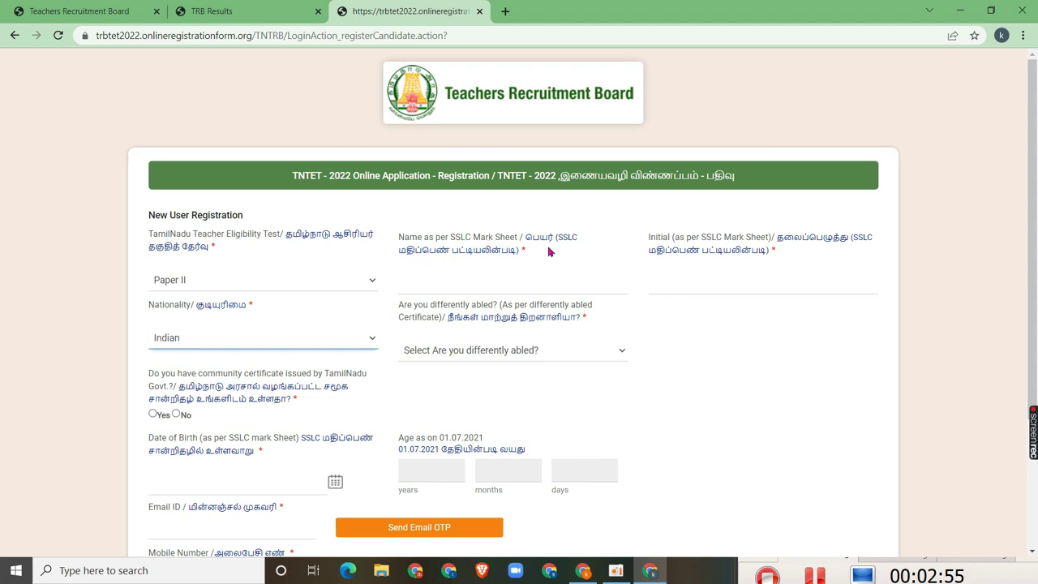
Enter the candidate's name and initial, and keep No for differently abled
{"action": "left_click", "coordinate": [421, 288]}
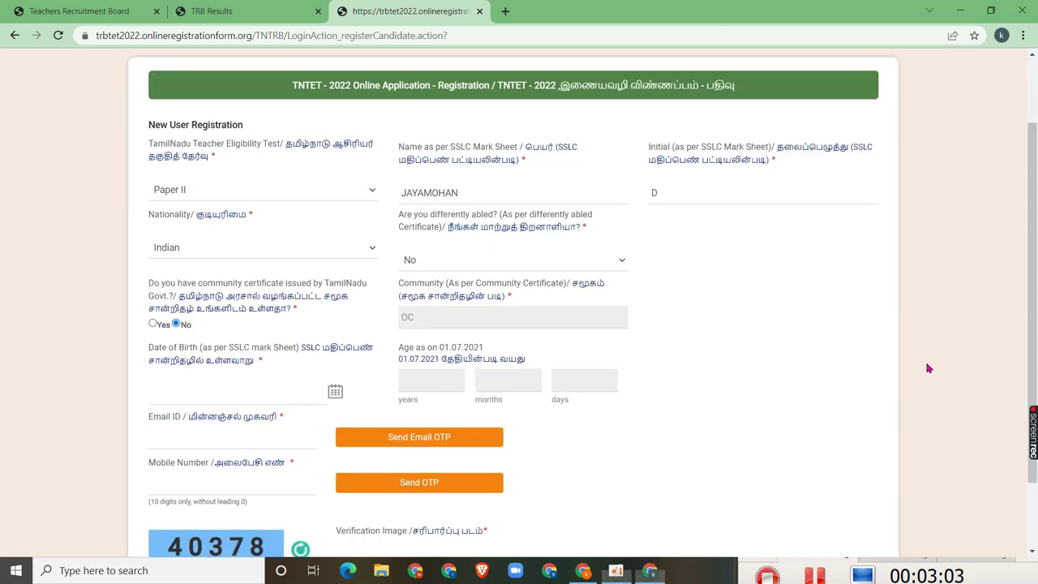
{"action": "left_click", "coordinate": [446, 191]}
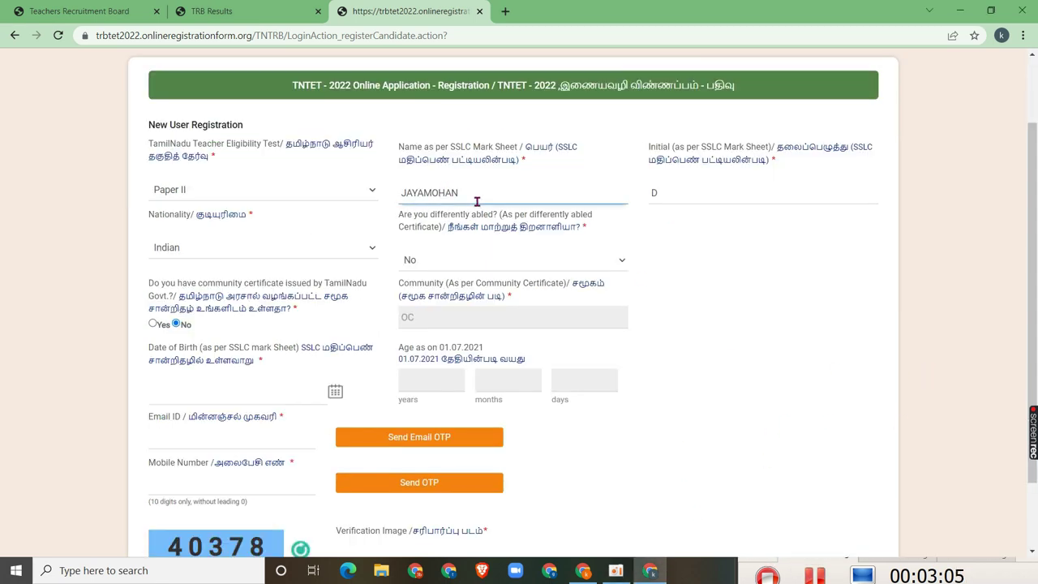
{"action": "left_click", "coordinate": [693, 197]}
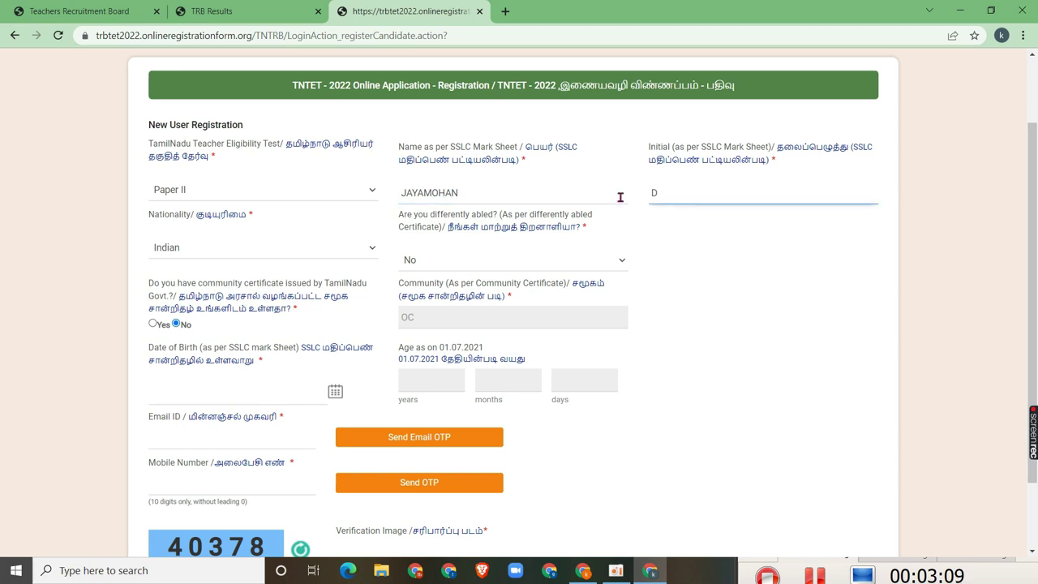
{"action": "left_click", "coordinate": [546, 261]}
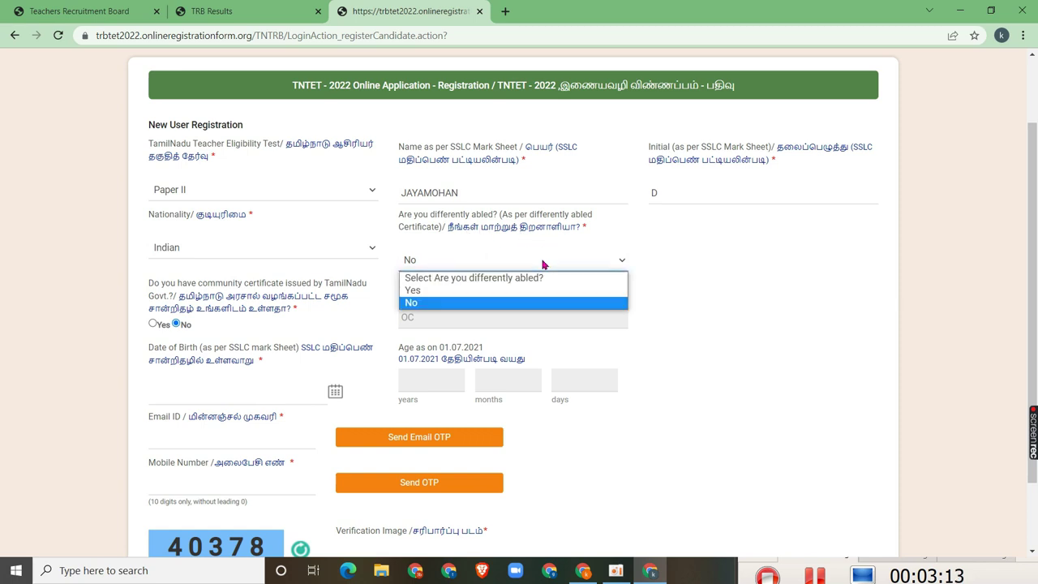
{"action": "left_click", "coordinate": [418, 305]}
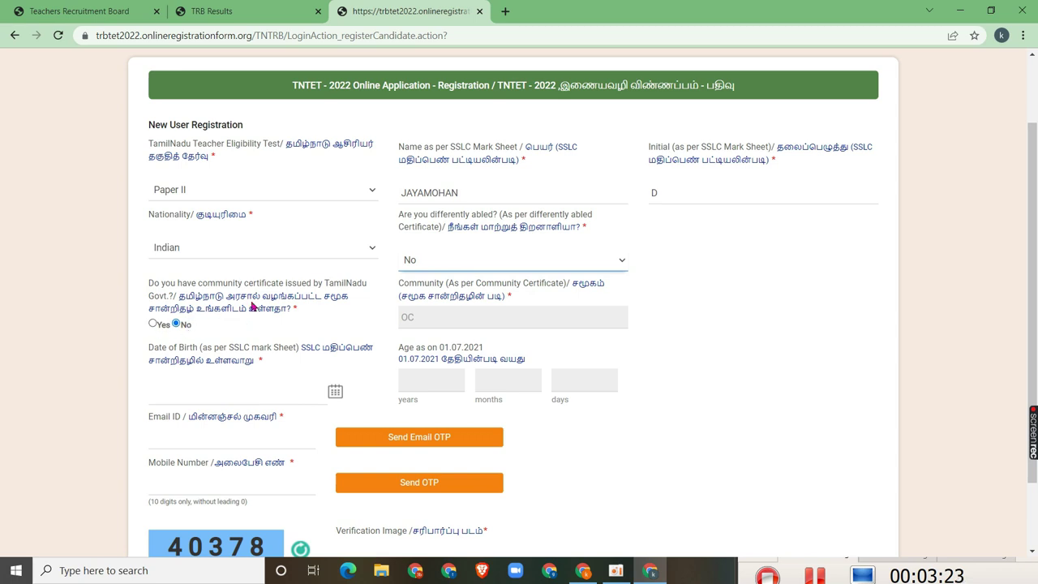
Mark a community certificate as held, choose BC, and open the certificate-issued-with options
{"action": "left_click", "coordinate": [152, 323]}
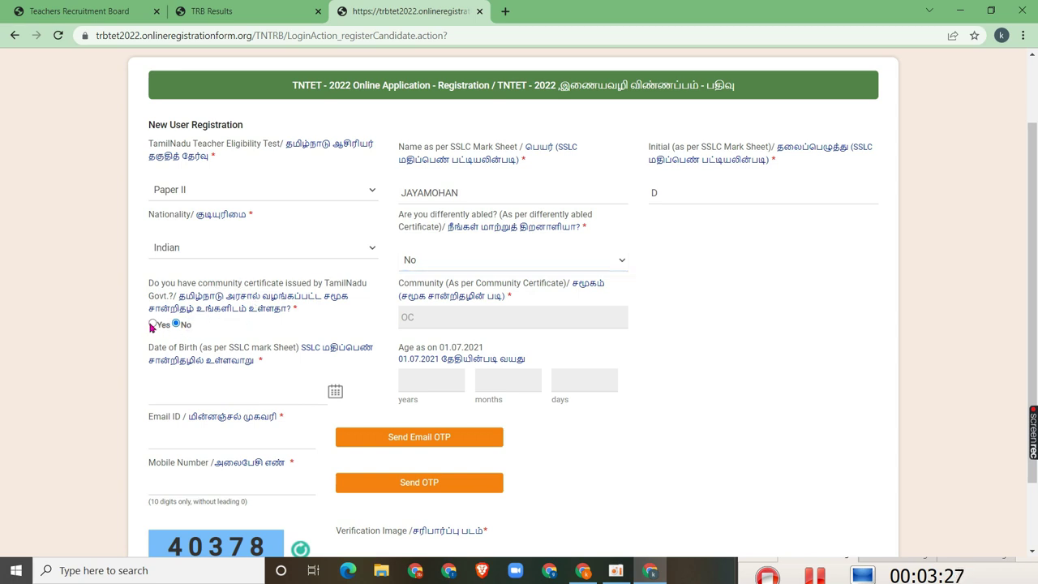
{"action": "left_click", "coordinate": [491, 320]}
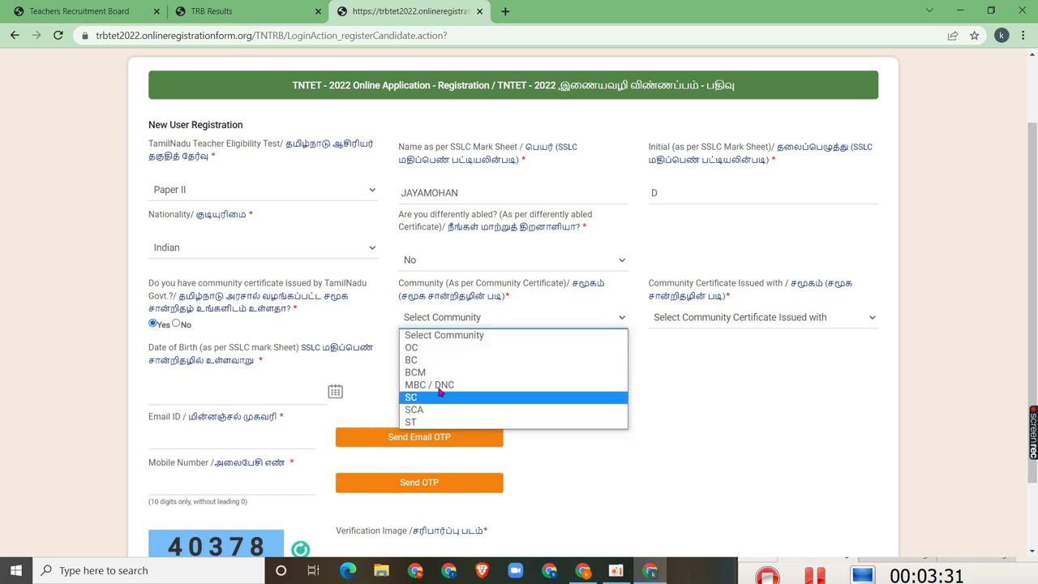
{"action": "left_click", "coordinate": [413, 361]}
{"action": "left_click", "coordinate": [739, 324]}
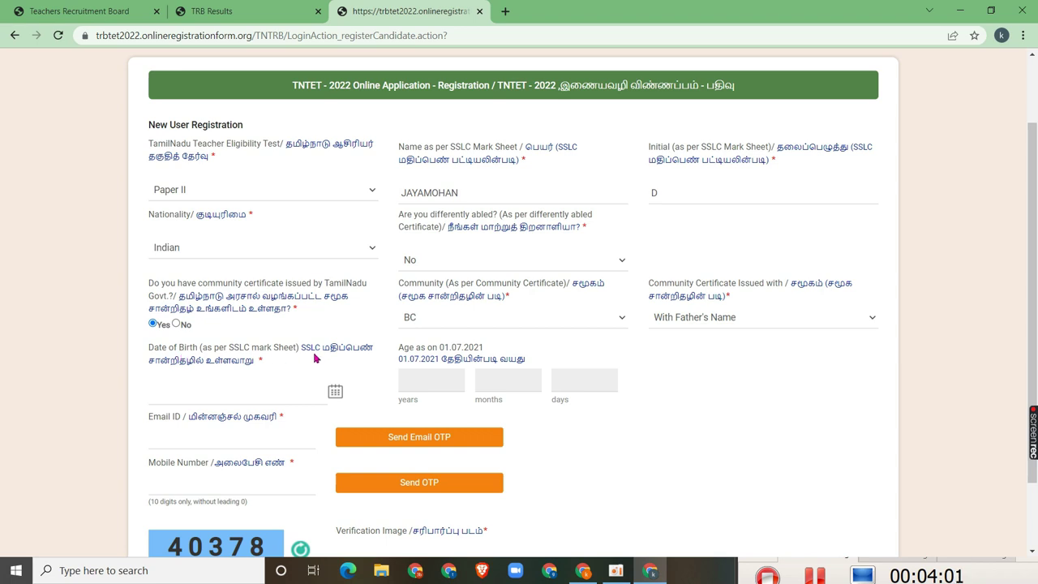
Pick 01-05-1985 as the date of birth in the calendar, giving age 36 years 2 months
{"action": "left_click", "coordinate": [338, 396]}
{"action": "left_click", "coordinate": [250, 418]}
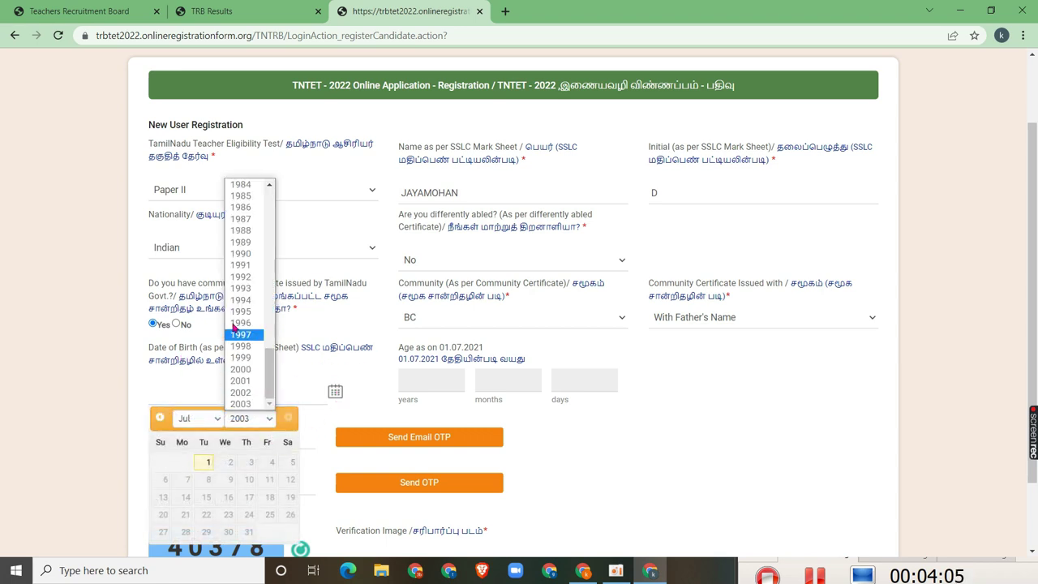
{"action": "scroll", "coordinate": [246, 260], "scroll_direction": "up", "scroll_amount": 3}
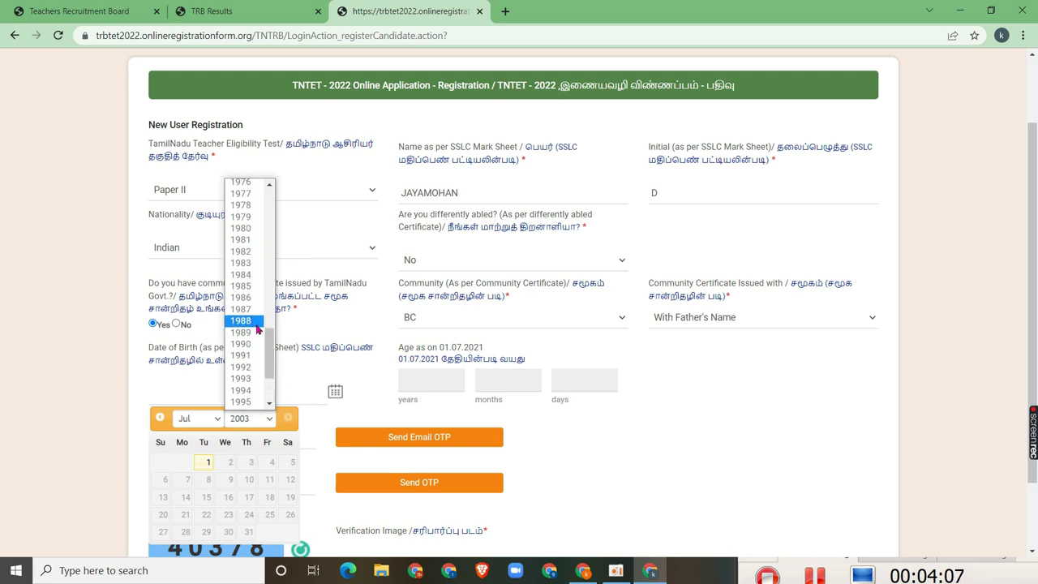
{"action": "left_click", "coordinate": [245, 286]}
{"action": "left_click", "coordinate": [212, 419]}
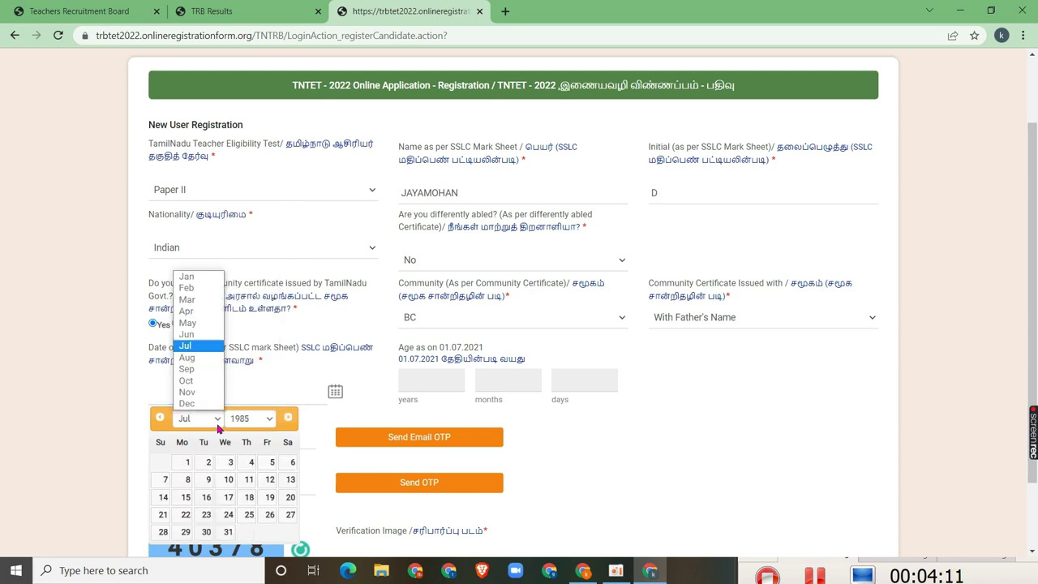
{"action": "left_click", "coordinate": [204, 327]}
{"action": "left_click", "coordinate": [230, 462]}
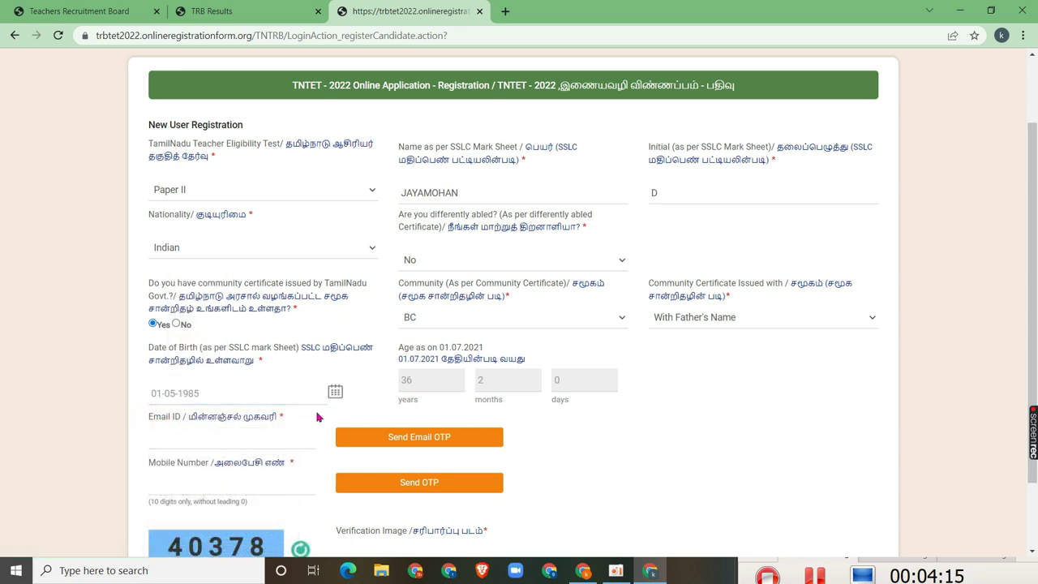
{"action": "scroll", "coordinate": [612, 467], "scroll_direction": "down", "scroll_amount": 2}
{"action": "left_click", "coordinate": [186, 358]}
{"action": "left_click", "coordinate": [187, 396]}
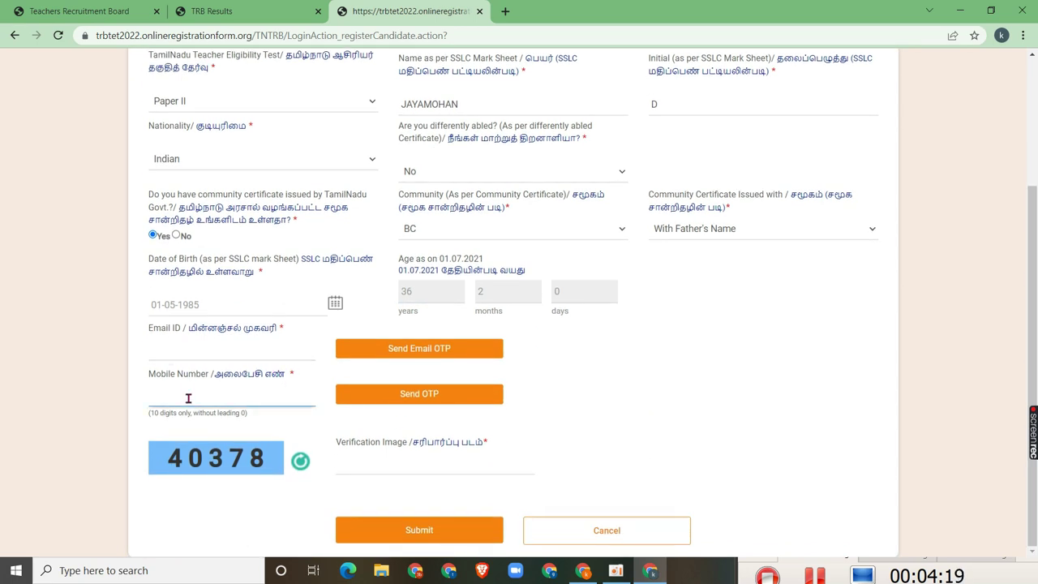
Enter the verification image code, submit the form, and switch to the email tab for the OTP
{"action": "left_click", "coordinate": [362, 466]}
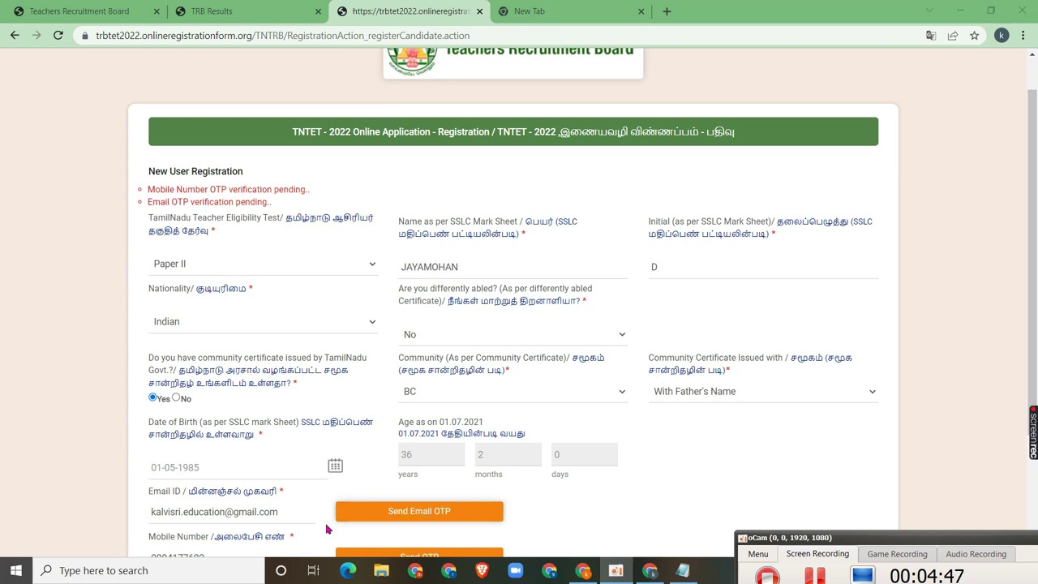
{"action": "scroll", "coordinate": [329, 528], "scroll_direction": "up", "scroll_amount": 1}
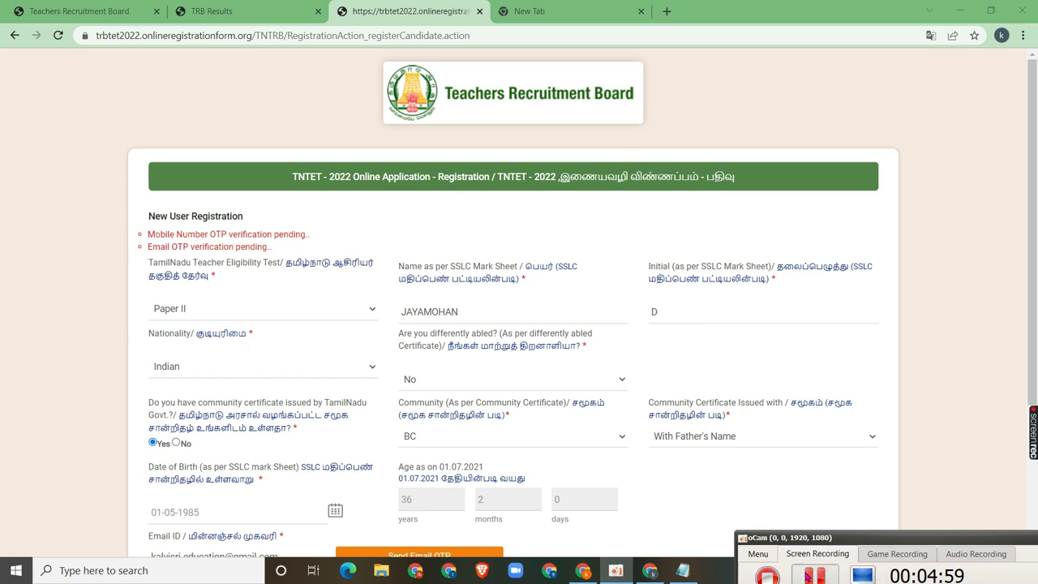
{"action": "key", "text": "ctrl+Tab"}
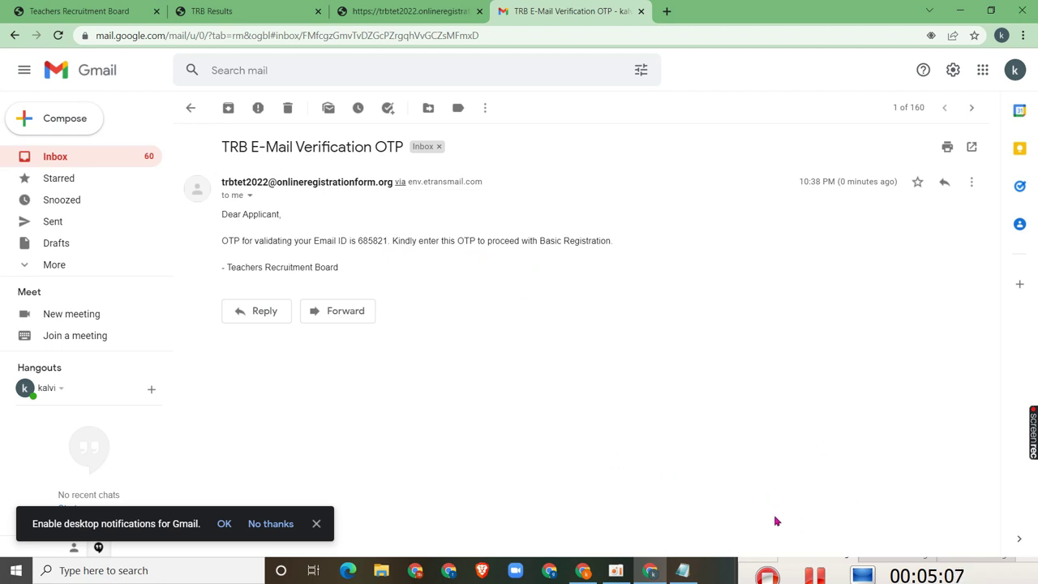
Enter the email OTP on the registration form and verify the email ID
{"action": "key", "text": "ctrl+shift+Tab"}
{"action": "left_click", "coordinate": [544, 473]}
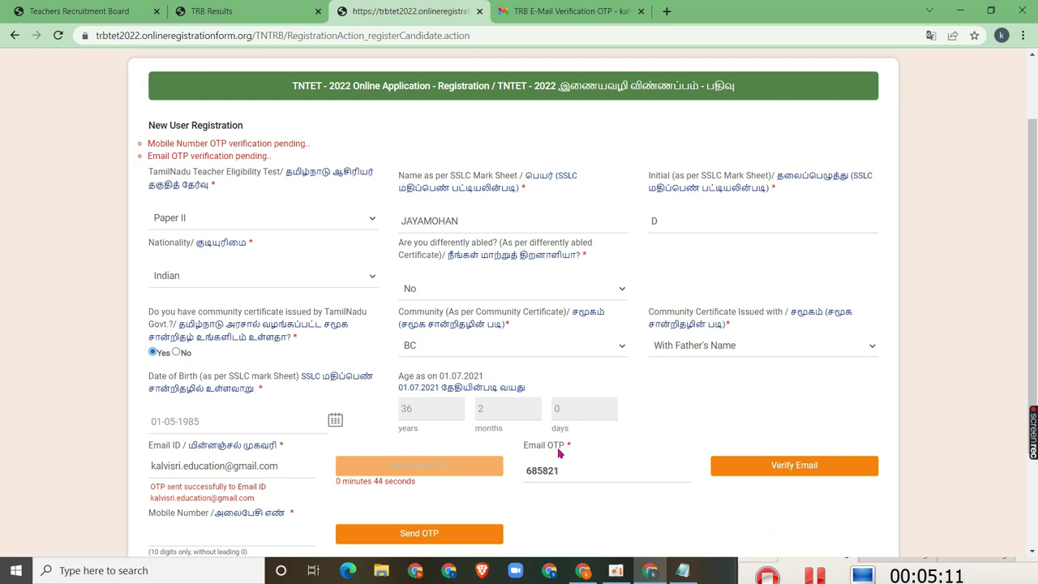
{"action": "left_click", "coordinate": [584, 490]}
{"action": "left_click", "coordinate": [796, 468]}
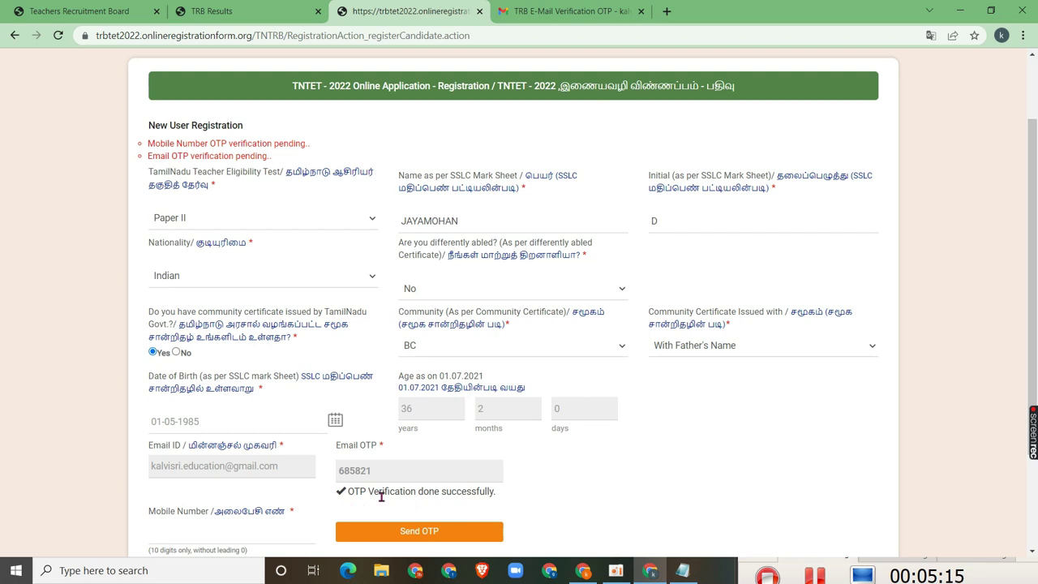
Fill in the mobile number and complete sign-up to reach the confirmation page
{"action": "left_click", "coordinate": [240, 530]}
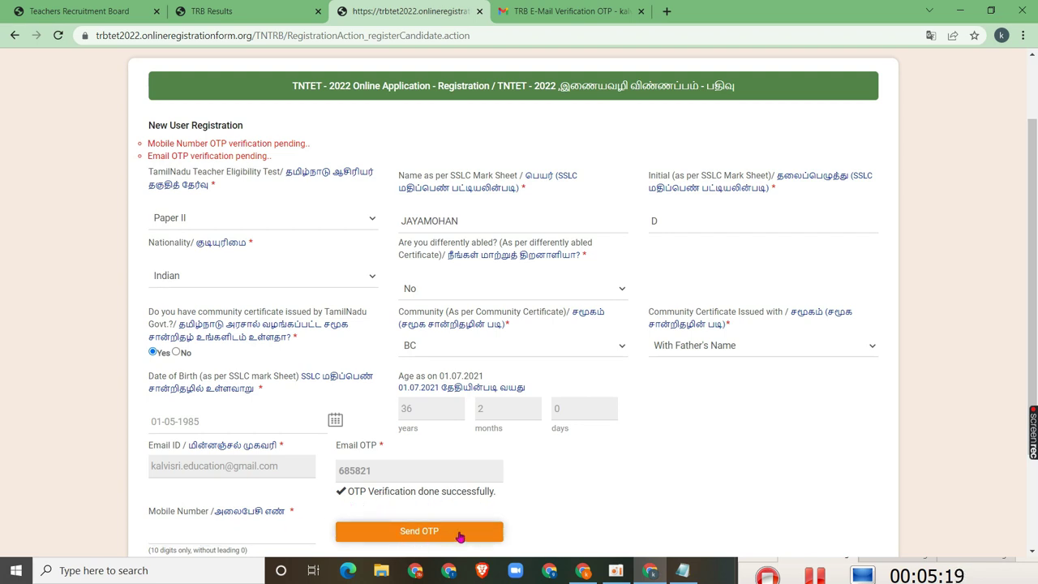
{"action": "left_click", "coordinate": [267, 532]}
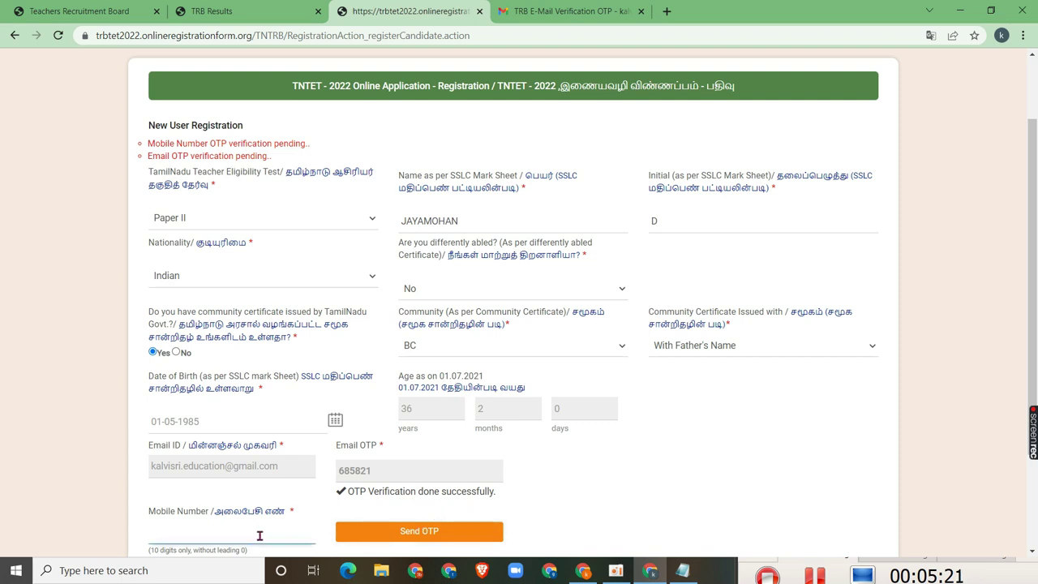
{"action": "left_click", "coordinate": [377, 534]}
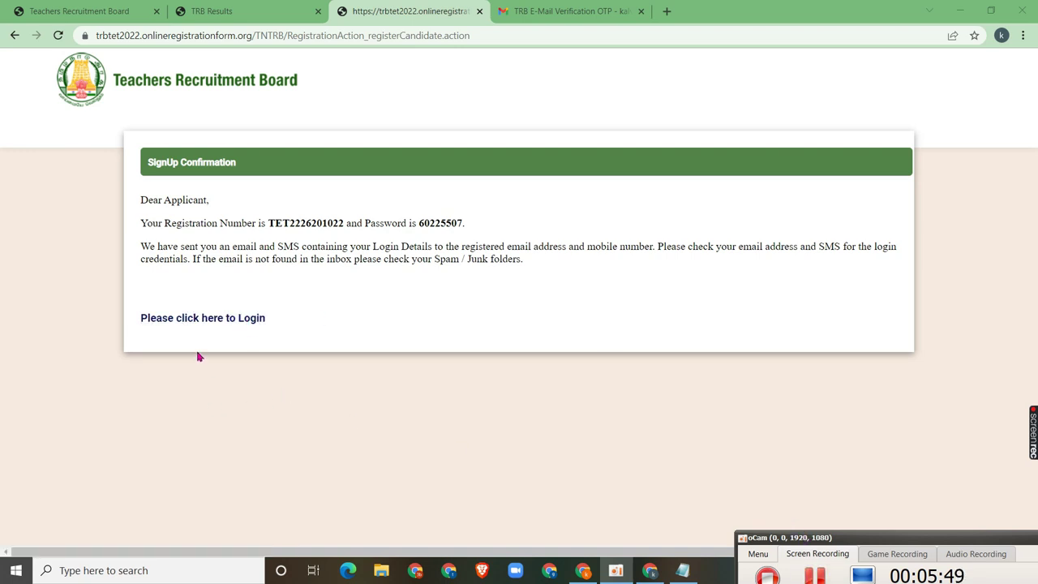
Go to the login page and sign in with the issued registration number and password
{"action": "left_click", "coordinate": [168, 320]}
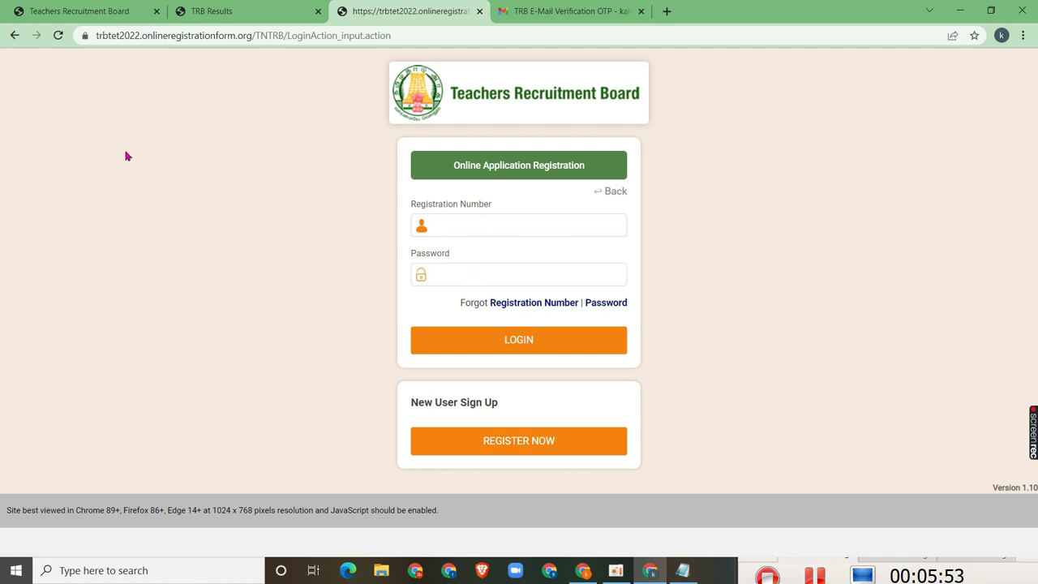
{"action": "left_click", "coordinate": [485, 217]}
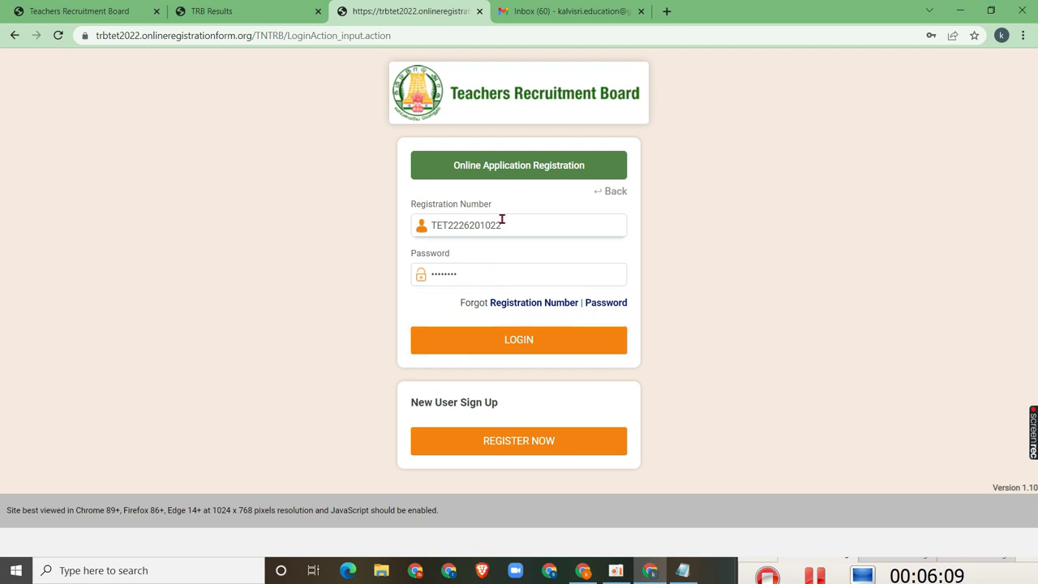
{"action": "left_click", "coordinate": [495, 347]}
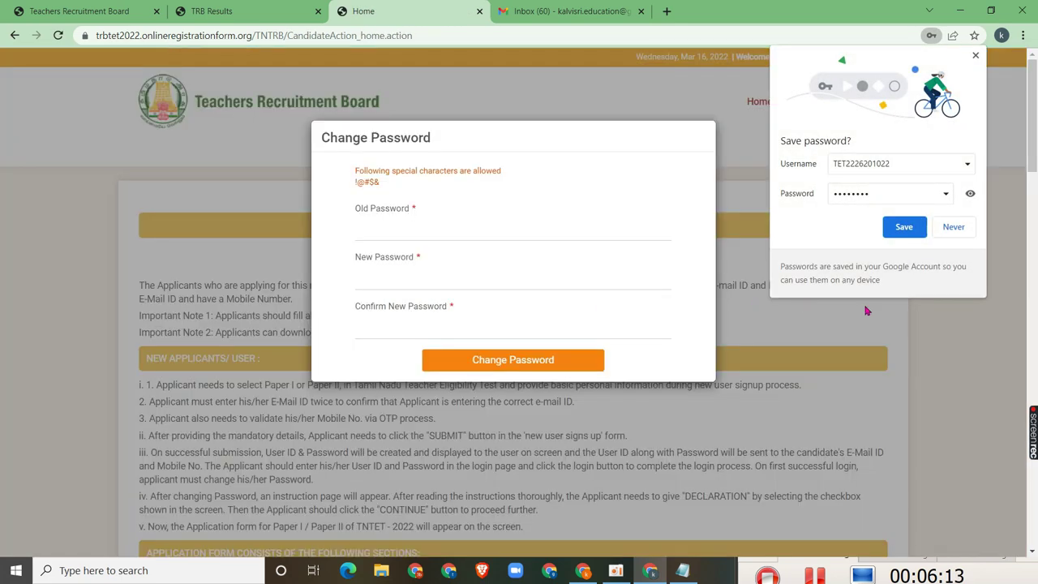
Enter the old password and a new password twice, submit the change, declining browser password saving
{"action": "left_click", "coordinate": [954, 227]}
{"action": "left_click", "coordinate": [373, 227]}
{"action": "left_click", "coordinate": [381, 267]}
{"action": "left_click", "coordinate": [382, 244]}
{"action": "left_click", "coordinate": [378, 284]}
{"action": "left_click", "coordinate": [394, 327]}
{"action": "left_click", "coordinate": [373, 177]}
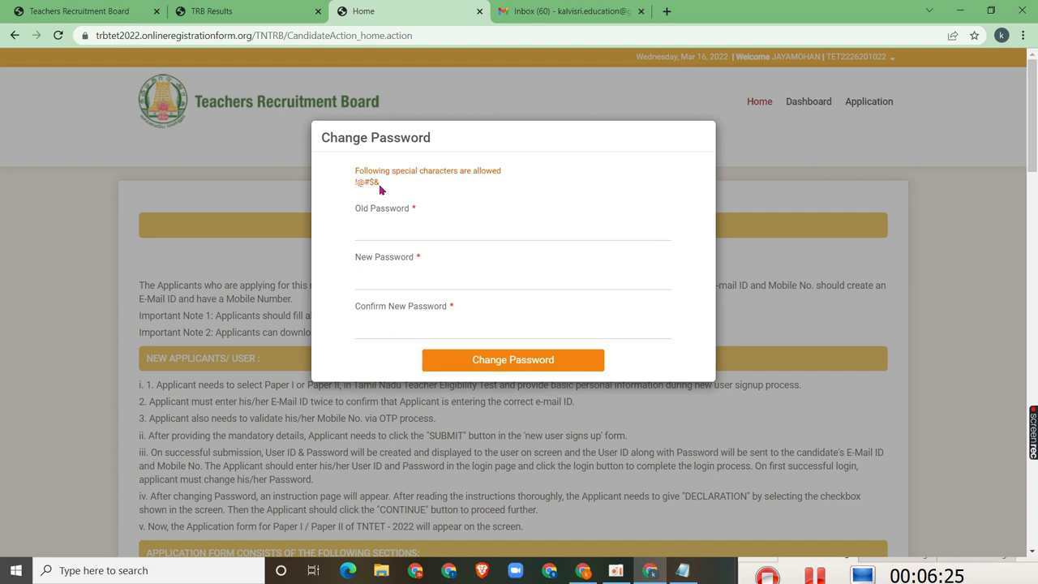
{"action": "left_click", "coordinate": [375, 235]}
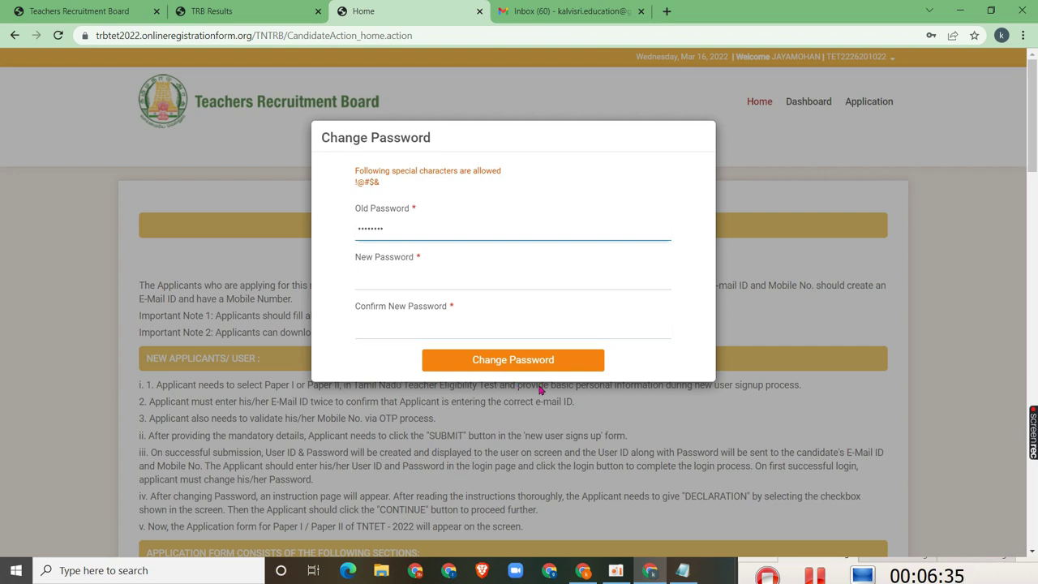
{"action": "left_click", "coordinate": [418, 230]}
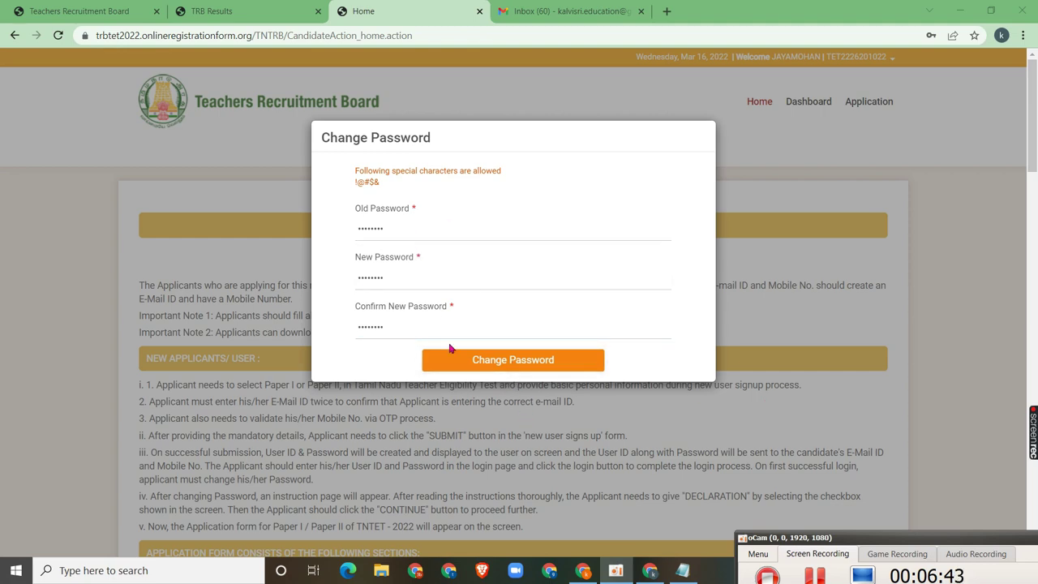
{"action": "left_click", "coordinate": [473, 362]}
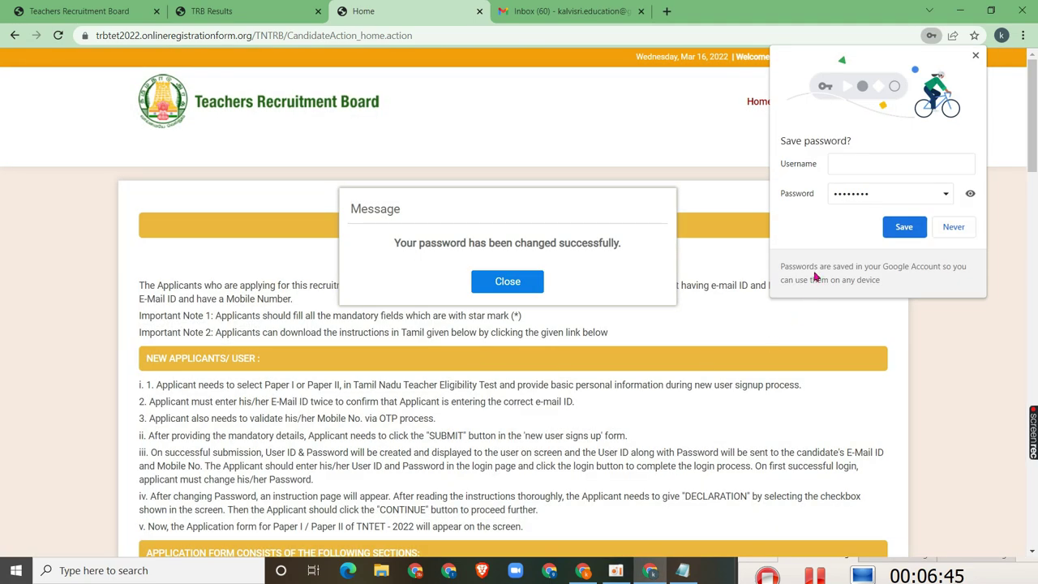
{"action": "left_click", "coordinate": [952, 226]}
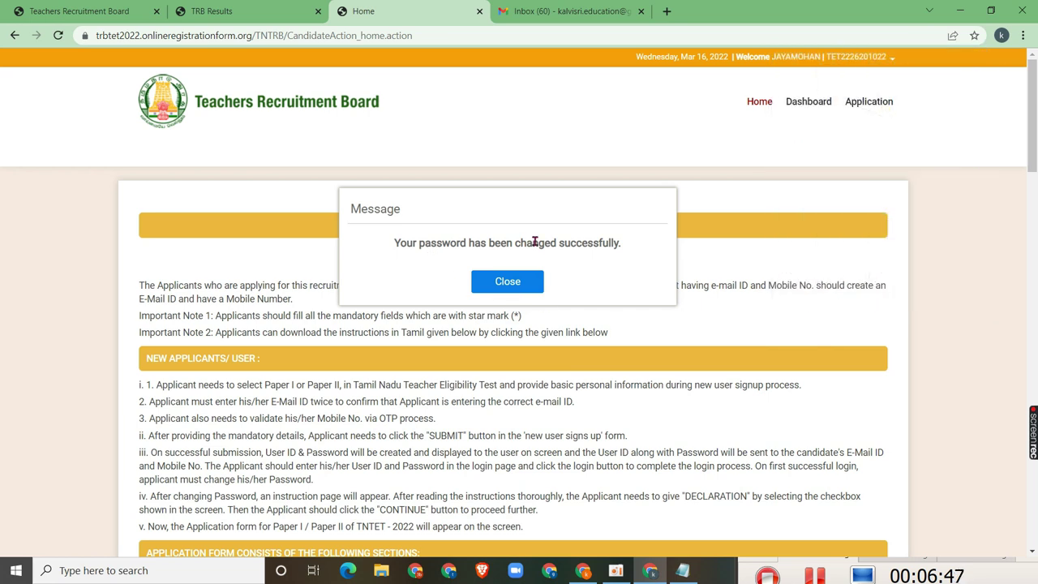
{"action": "left_click", "coordinate": [509, 284]}
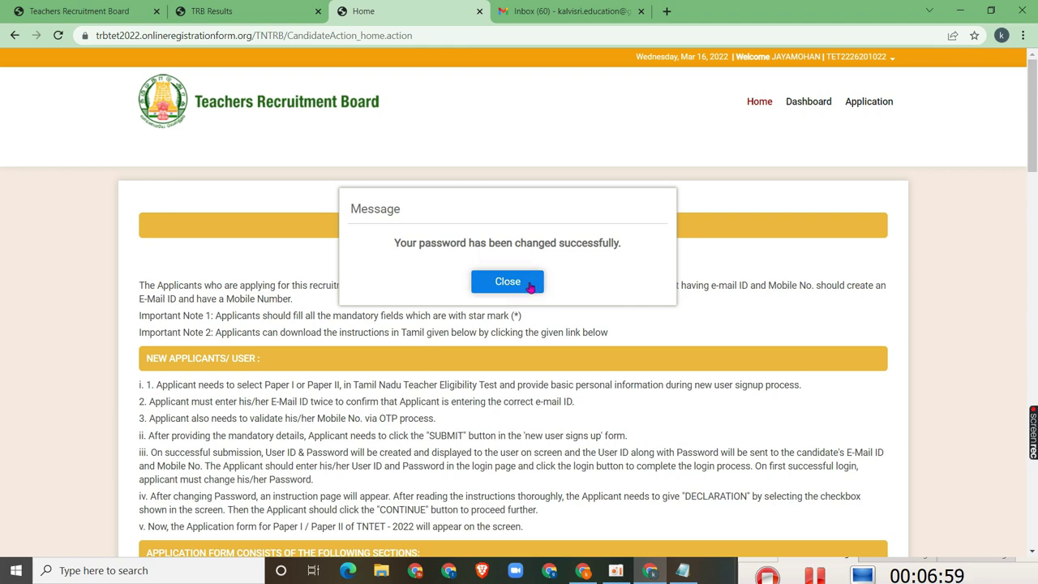
Close the password-changed message and open the Dashboard showing status INITIATED and No Record Found
{"action": "left_click", "coordinate": [525, 284]}
{"action": "scroll", "coordinate": [816, 308], "scroll_direction": "down", "scroll_amount": 20}
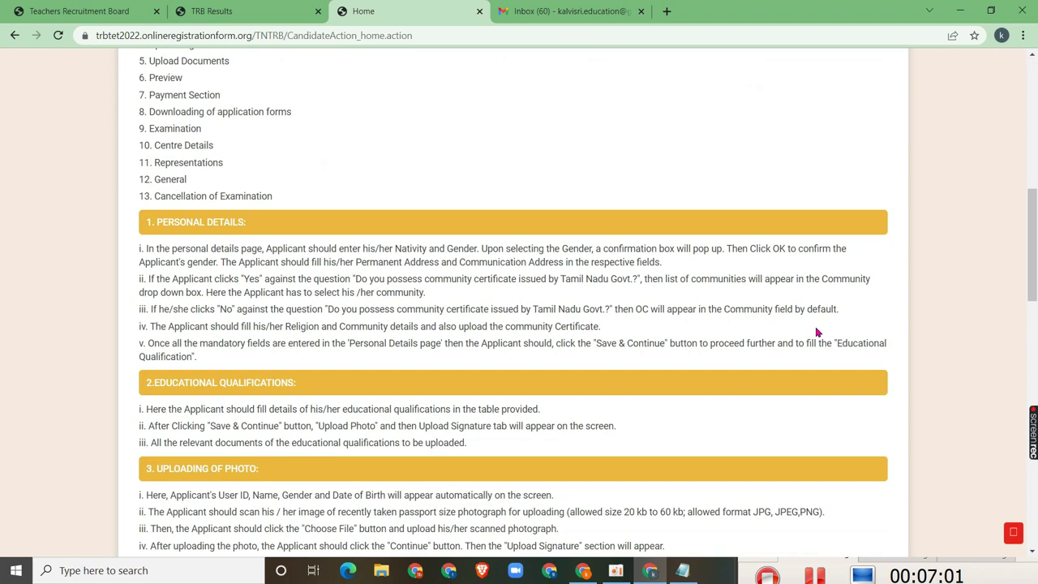
{"action": "scroll", "coordinate": [815, 361], "scroll_direction": "down", "scroll_amount": 5}
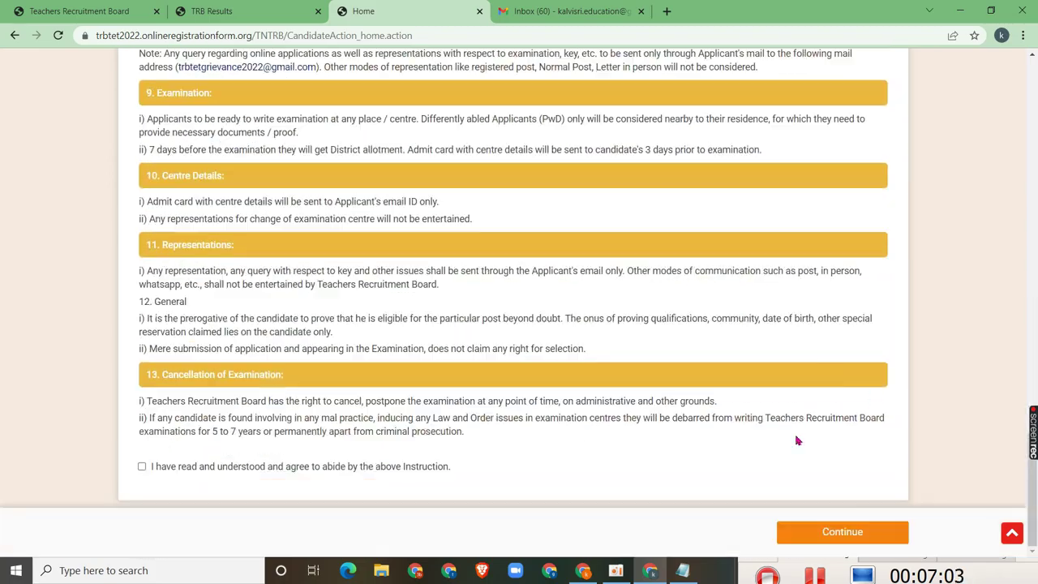
{"action": "scroll", "coordinate": [835, 308], "scroll_direction": "up", "scroll_amount": 15}
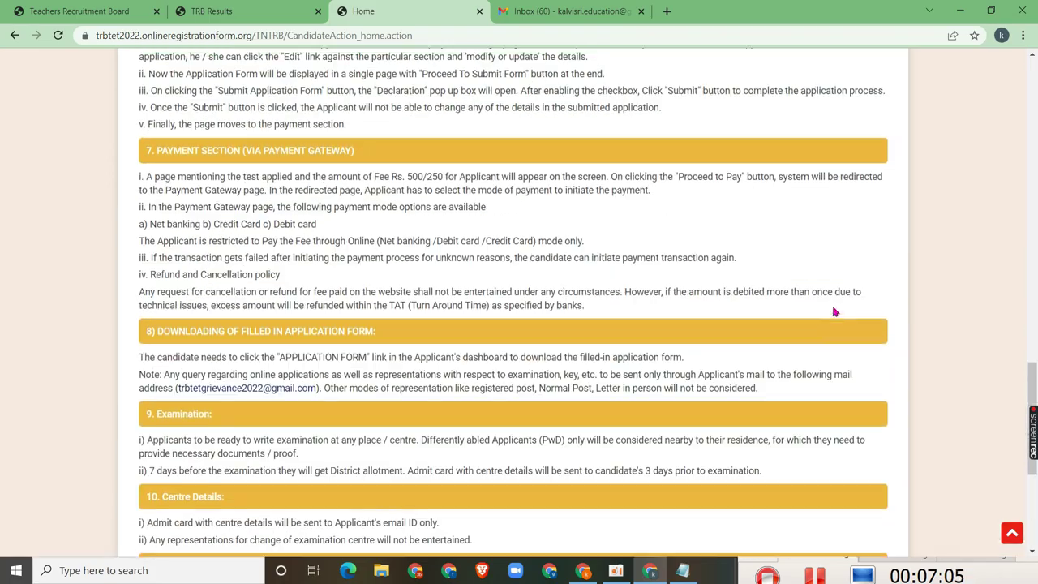
{"action": "scroll", "coordinate": [910, 229], "scroll_direction": "up", "scroll_amount": 10}
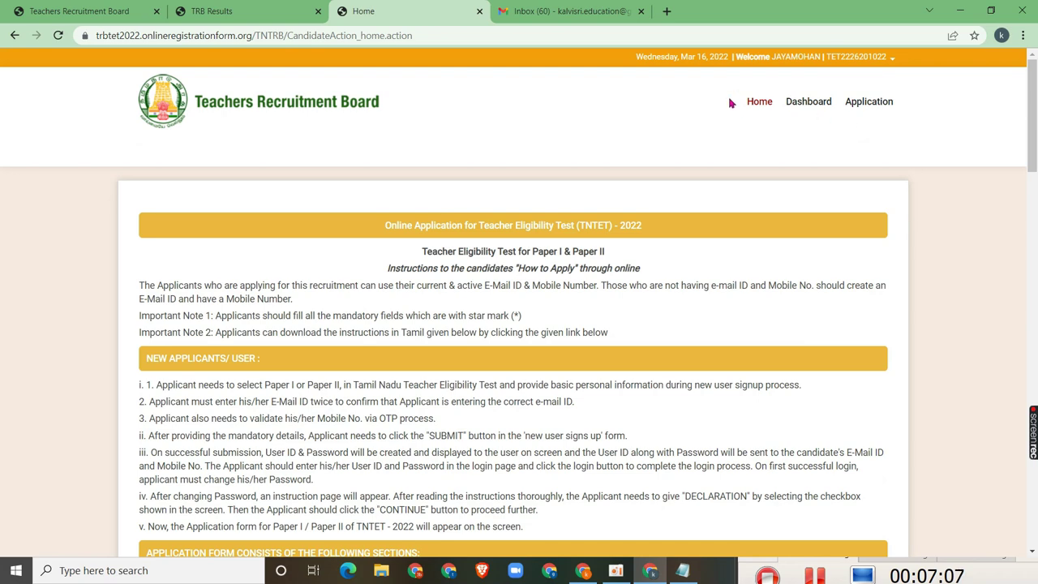
{"action": "left_click", "coordinate": [802, 102]}
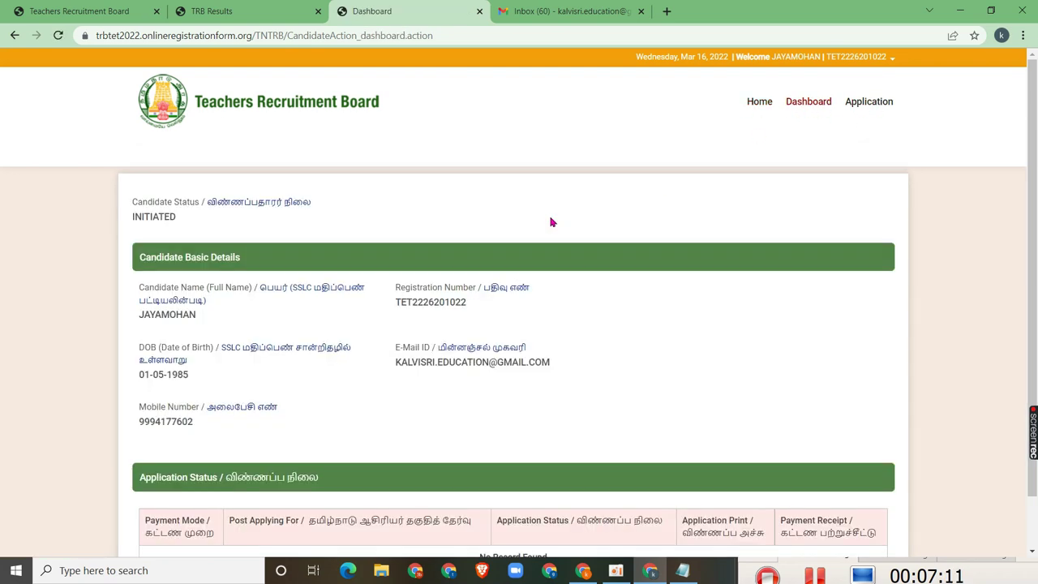
{"action": "scroll", "coordinate": [164, 333], "scroll_direction": "down", "scroll_amount": 1}
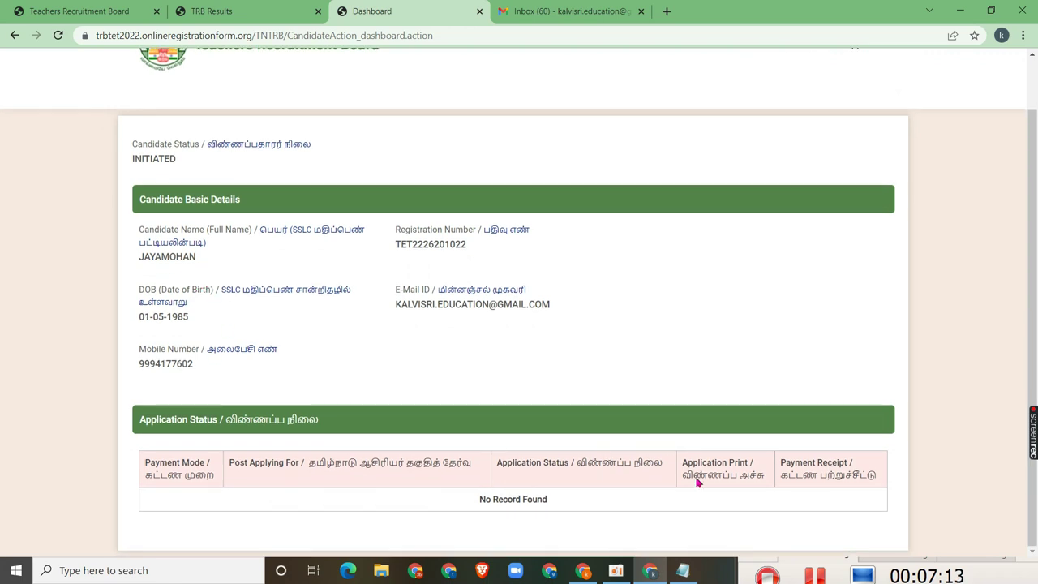
{"action": "scroll", "coordinate": [695, 505], "scroll_direction": "up", "scroll_amount": 1}
{"action": "scroll", "coordinate": [528, 514], "scroll_direction": "down", "scroll_amount": 1}
{"action": "scroll", "coordinate": [300, 384], "scroll_direction": "up", "scroll_amount": 2}
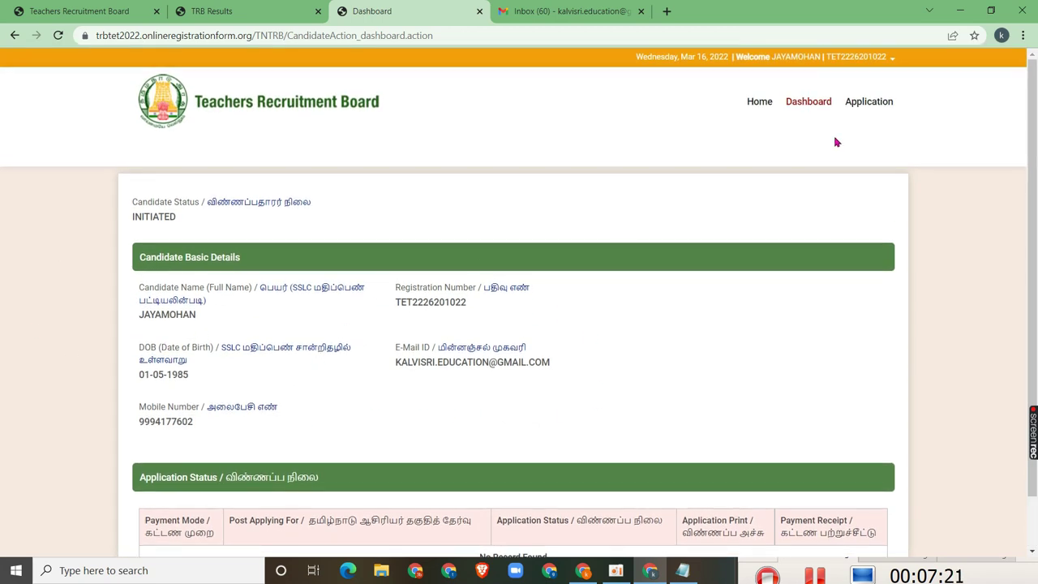
Open the Personal Details application form and set Gender to Male and Religion to Hindu
{"action": "left_click", "coordinate": [846, 100]}
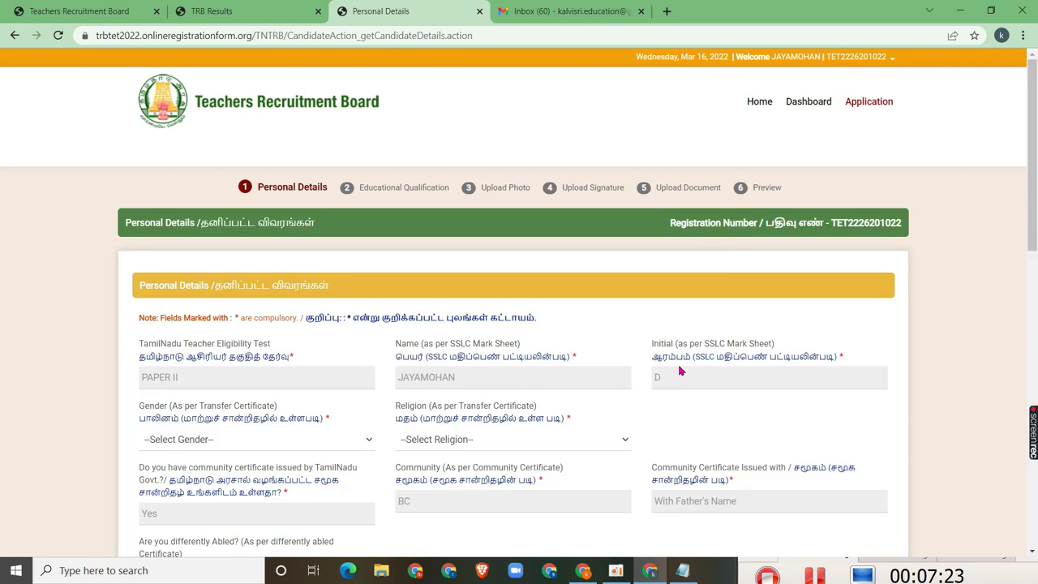
{"action": "left_click", "coordinate": [261, 368]}
{"action": "scroll", "coordinate": [994, 379], "scroll_direction": "down", "scroll_amount": 2}
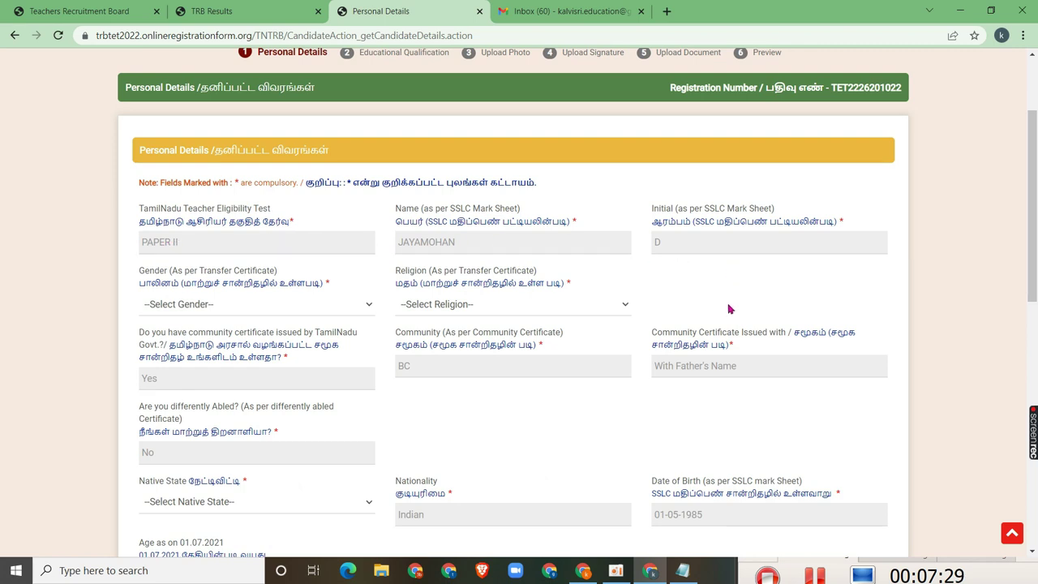
{"action": "scroll", "coordinate": [381, 387], "scroll_direction": "up", "scroll_amount": 1}
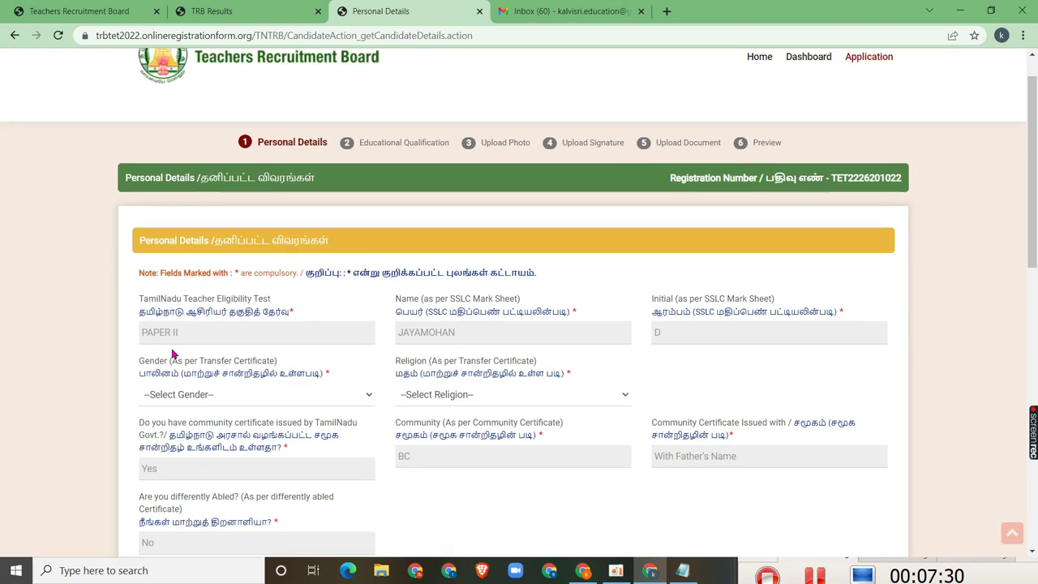
{"action": "left_click", "coordinate": [195, 403]}
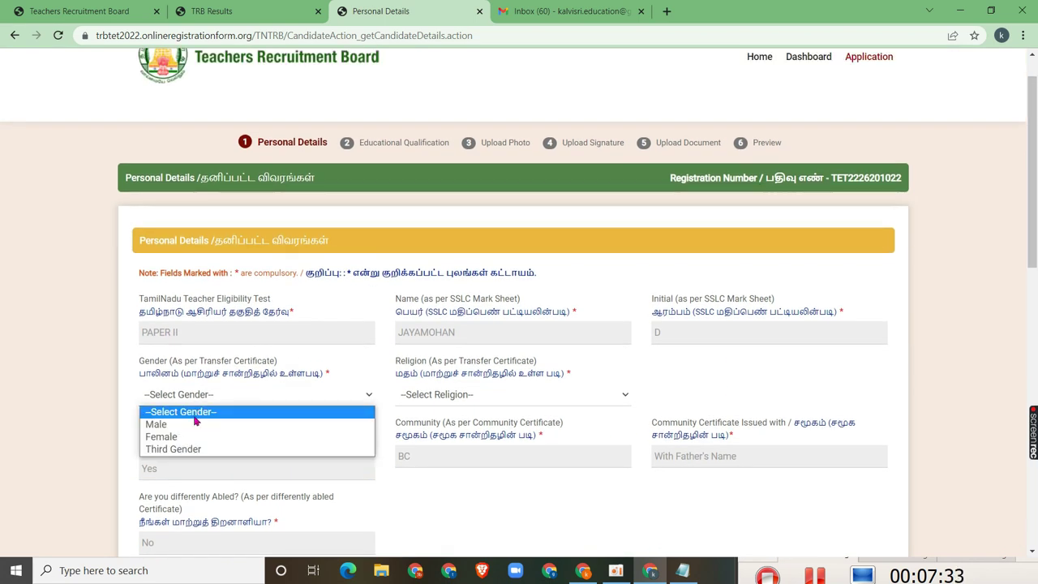
{"action": "left_click", "coordinate": [195, 424]}
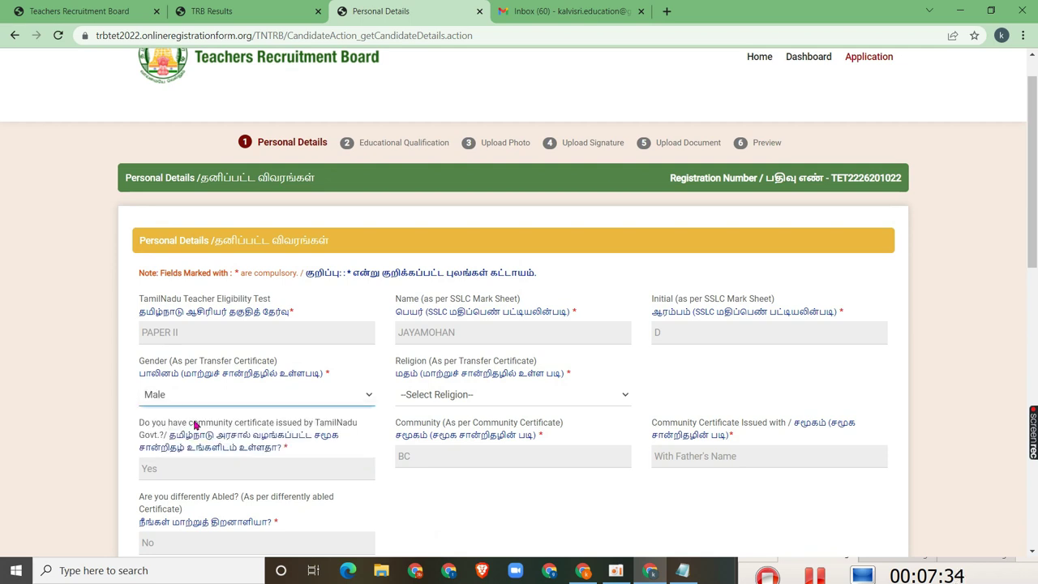
{"action": "left_click", "coordinate": [443, 403]}
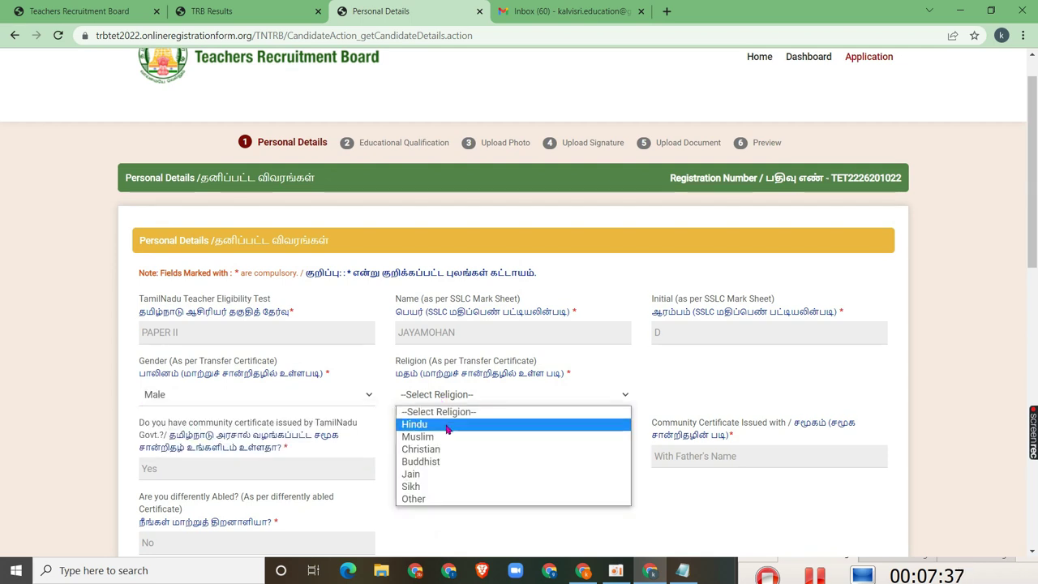
{"action": "left_click", "coordinate": [446, 425]}
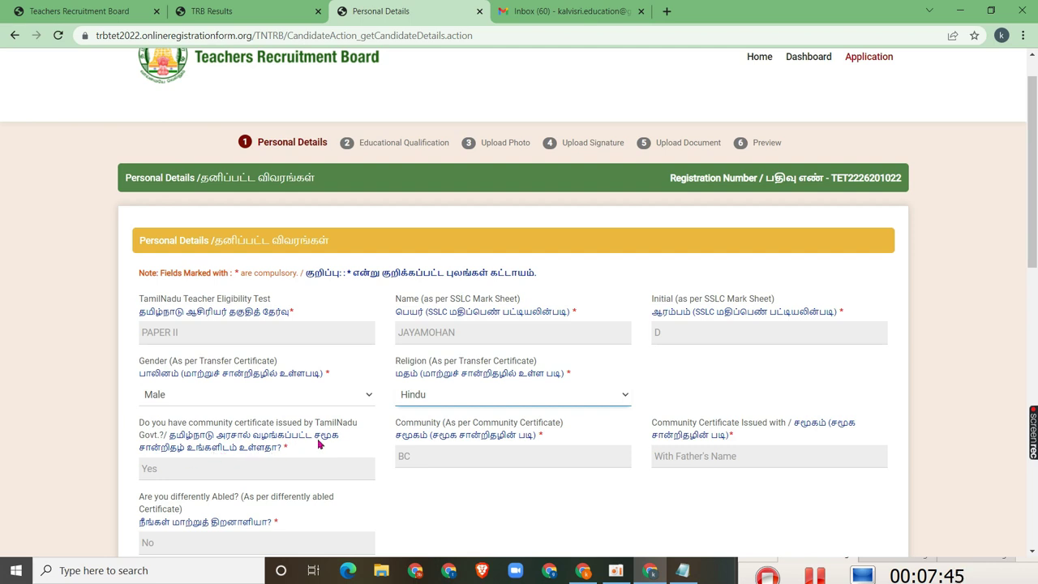
Set the Native State to Tamil Nadu
{"action": "left_click", "coordinate": [269, 465]}
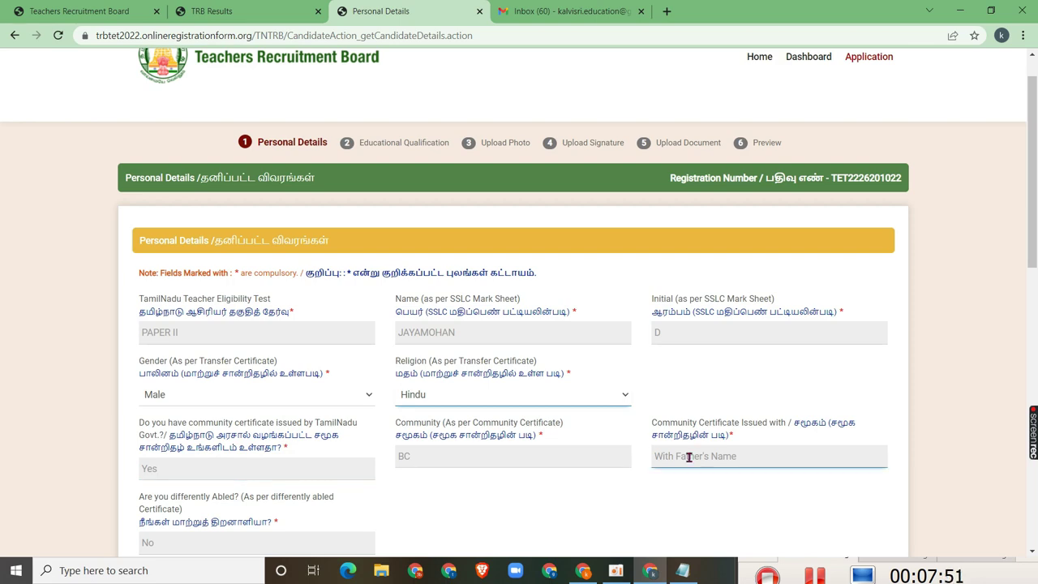
{"action": "scroll", "coordinate": [224, 532], "scroll_direction": "down", "scroll_amount": 3}
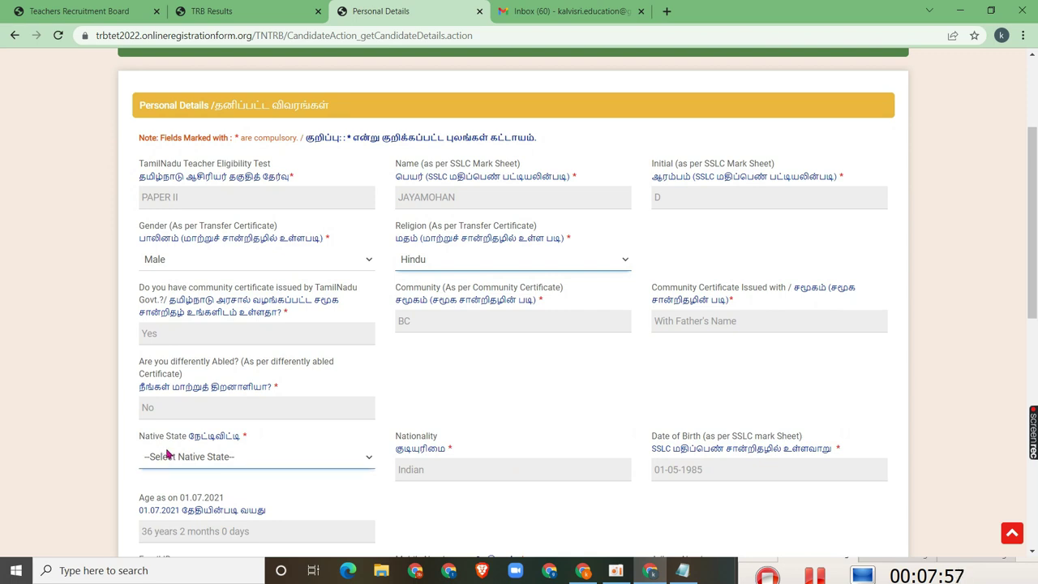
{"action": "left_click", "coordinate": [223, 456]}
{"action": "left_click", "coordinate": [223, 490]}
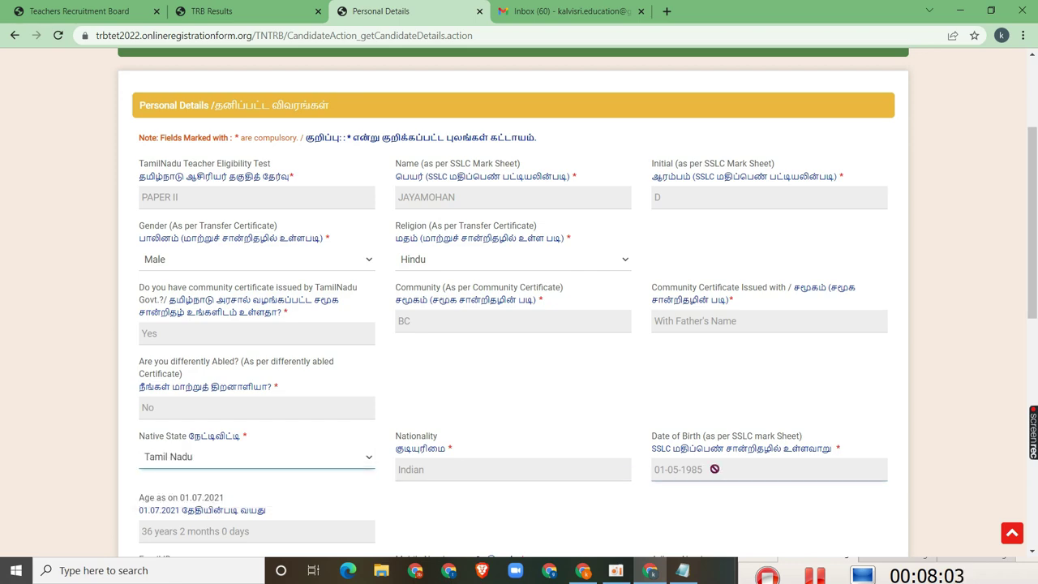
{"action": "scroll", "coordinate": [324, 540], "scroll_direction": "down", "scroll_amount": 2}
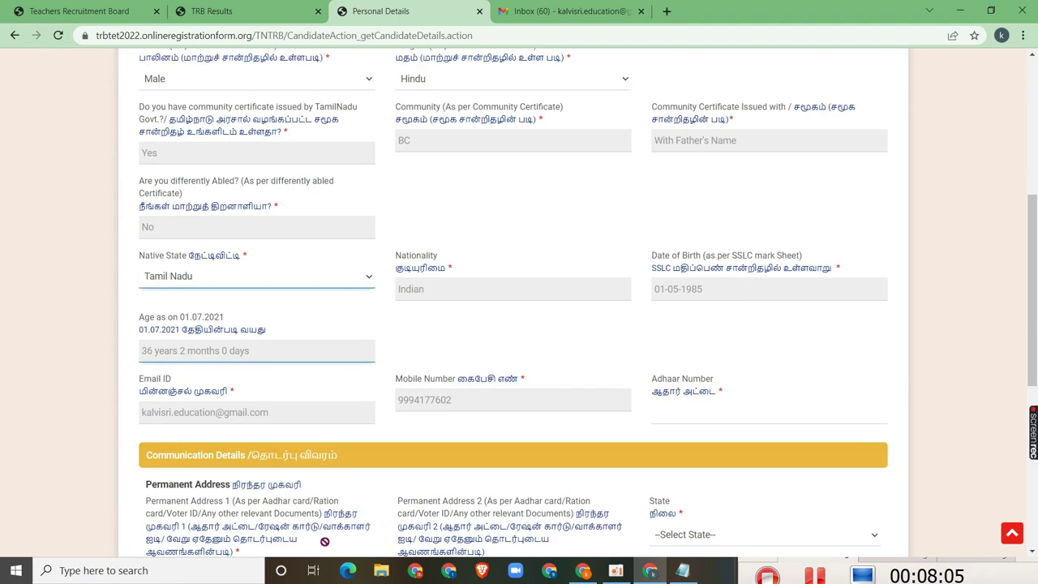
{"action": "scroll", "coordinate": [322, 492], "scroll_direction": "up", "scroll_amount": 3}
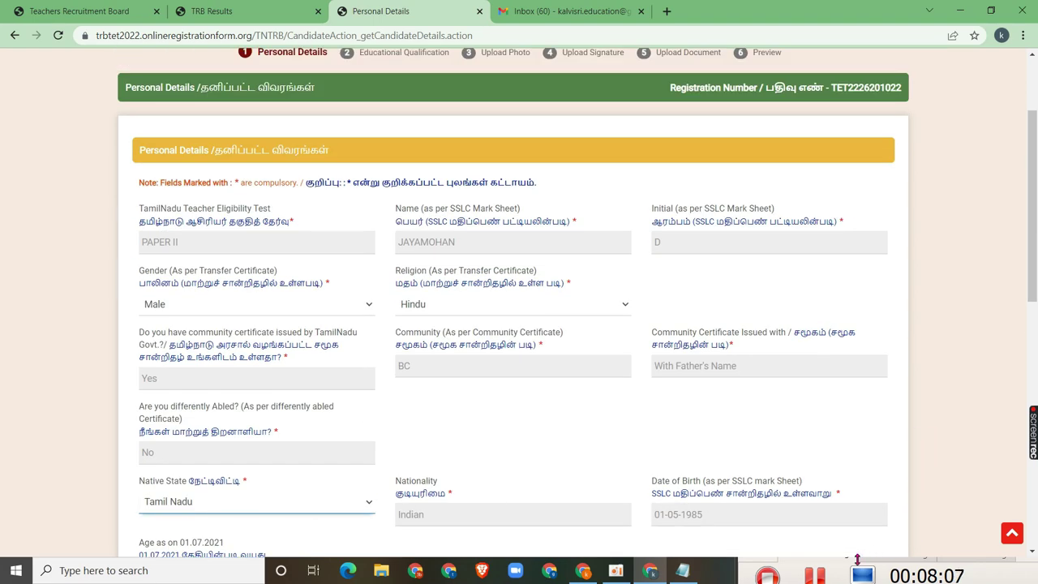
{"action": "left_click", "coordinate": [815, 578]}
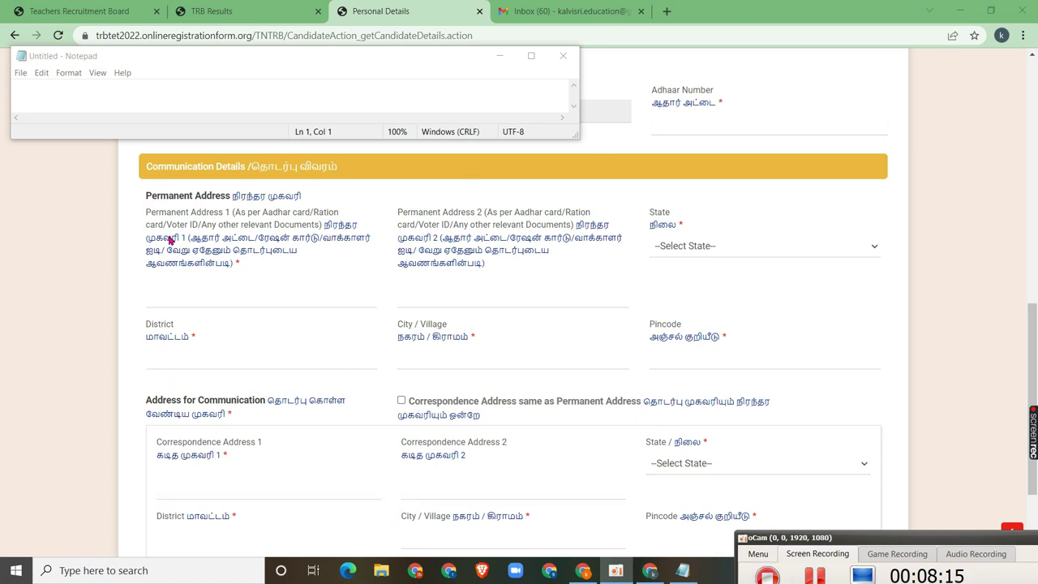
Minimize Notepad and scroll to the bottom of the Personal Details form
{"action": "scroll", "coordinate": [161, 272], "scroll_direction": "down", "scroll_amount": 2}
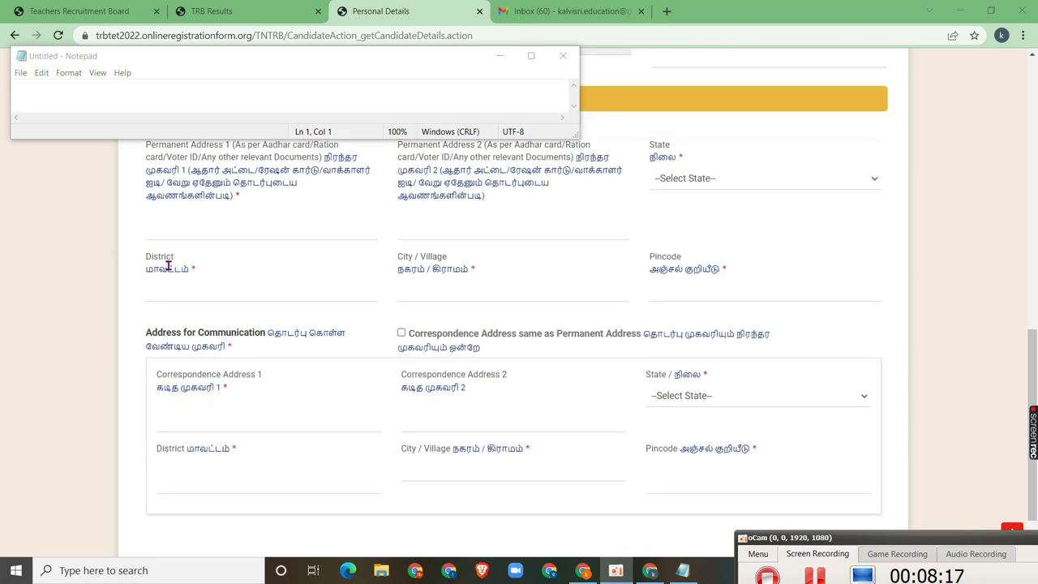
{"action": "left_click", "coordinate": [508, 62]}
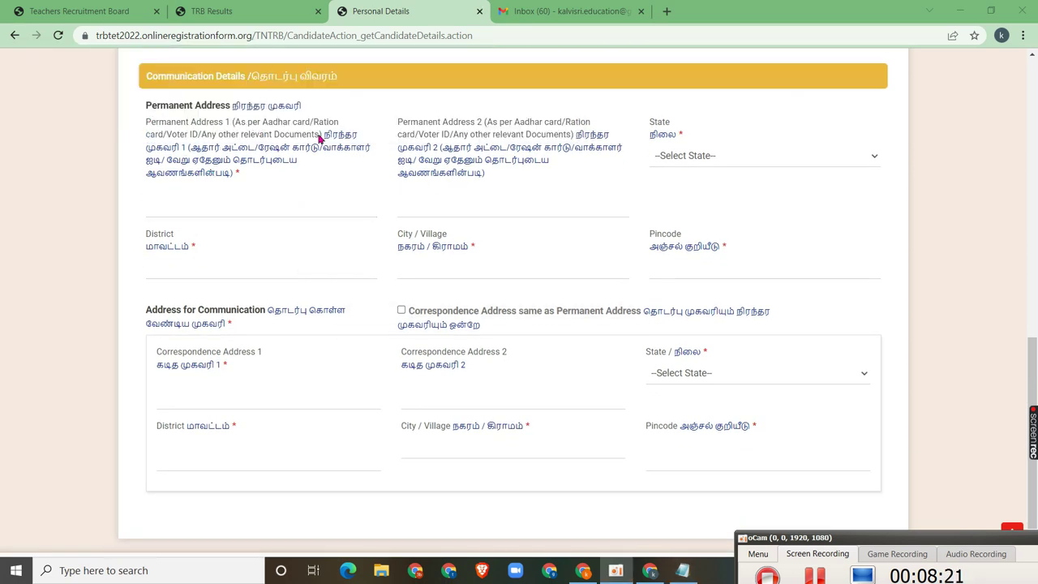
{"action": "scroll", "coordinate": [540, 259], "scroll_direction": "down", "scroll_amount": 1}
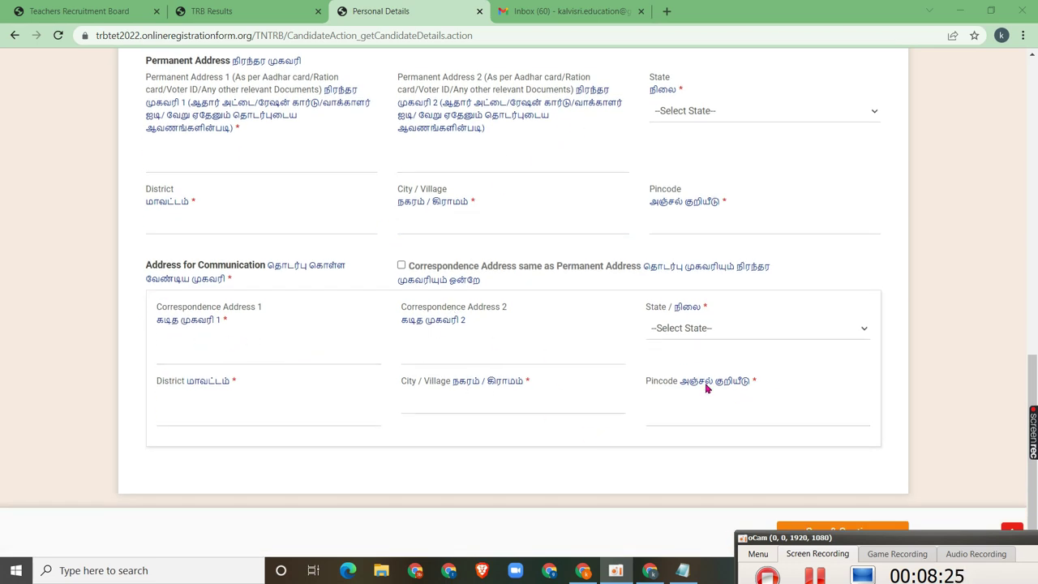
{"action": "left_click_drag", "start_coordinate": [837, 549], "coordinate": [838, 562]}
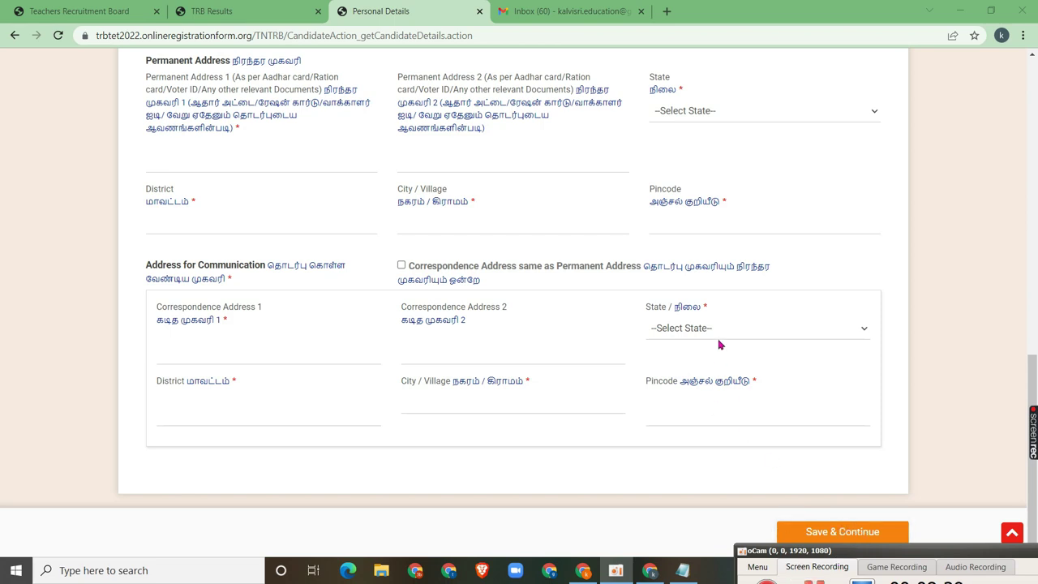
{"action": "left_click_drag", "start_coordinate": [837, 552], "coordinate": [837, 527]}
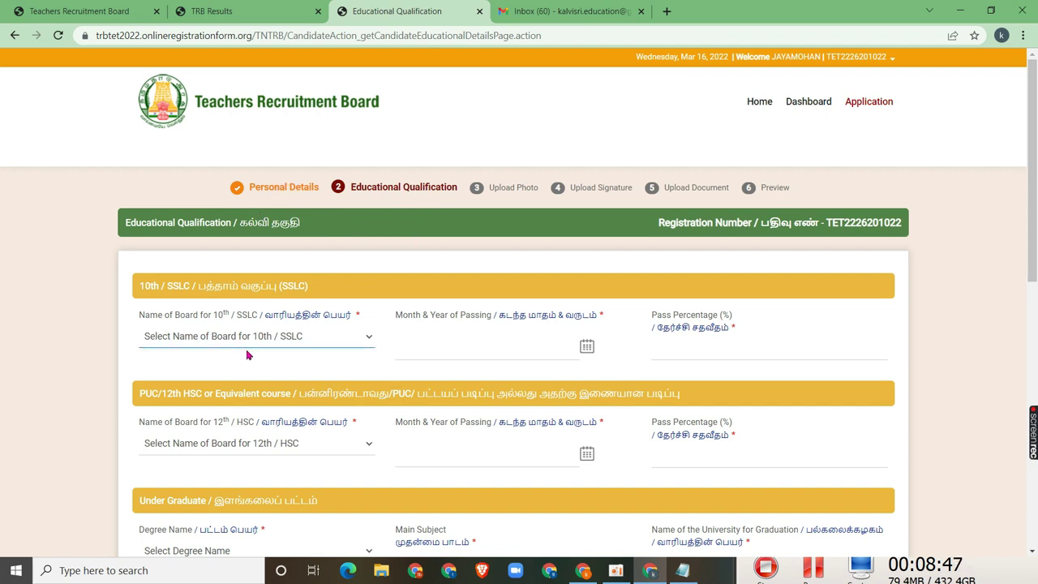
Review the qualification form, then fill the 10th Month & Year of Passing and Pass Percentage
{"action": "scroll", "coordinate": [273, 338], "scroll_direction": "down", "scroll_amount": 1}
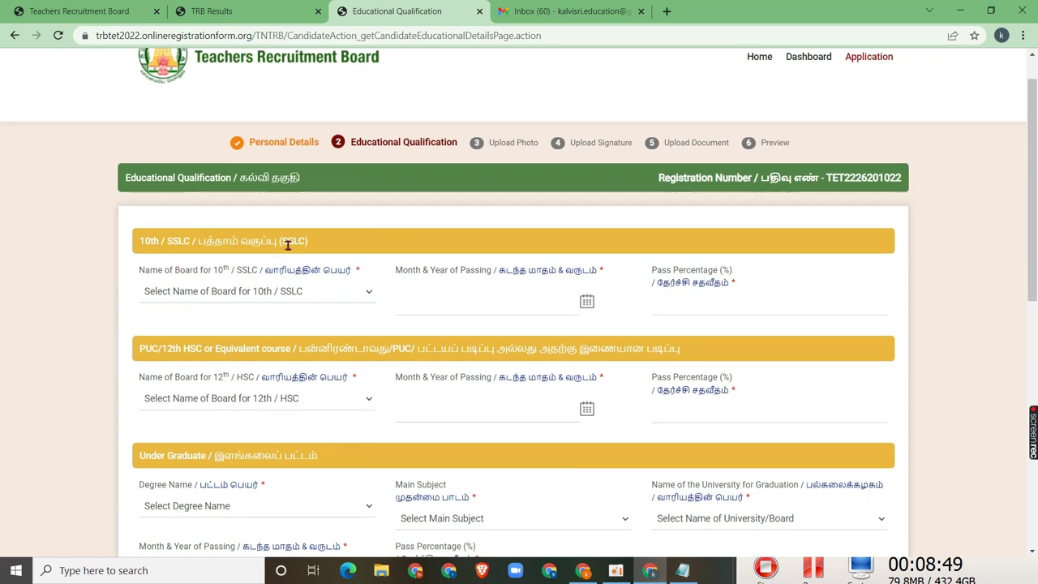
{"action": "scroll", "coordinate": [345, 250], "scroll_direction": "down", "scroll_amount": 2}
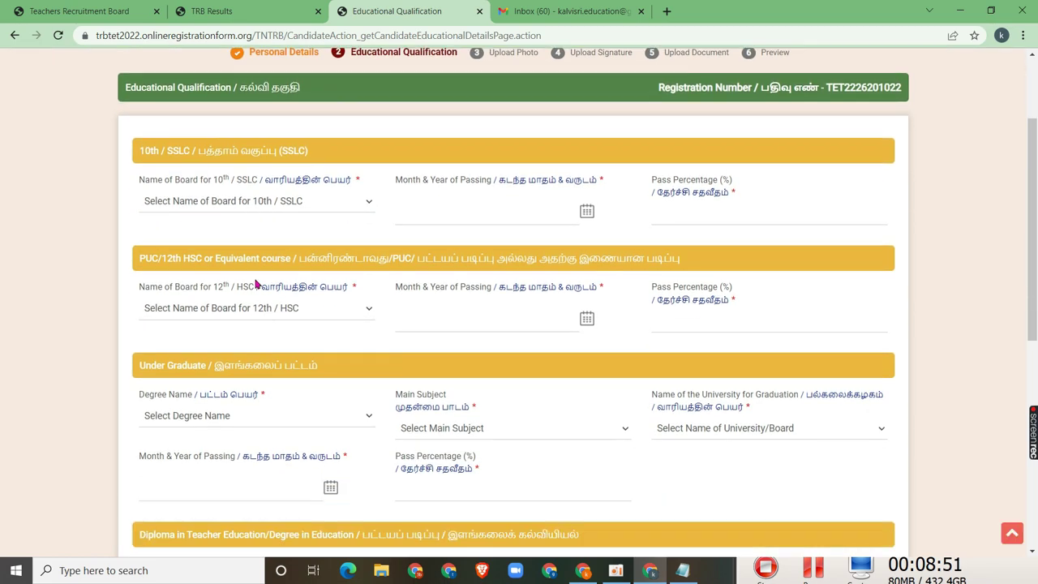
{"action": "scroll", "coordinate": [213, 299], "scroll_direction": "down", "scroll_amount": 2}
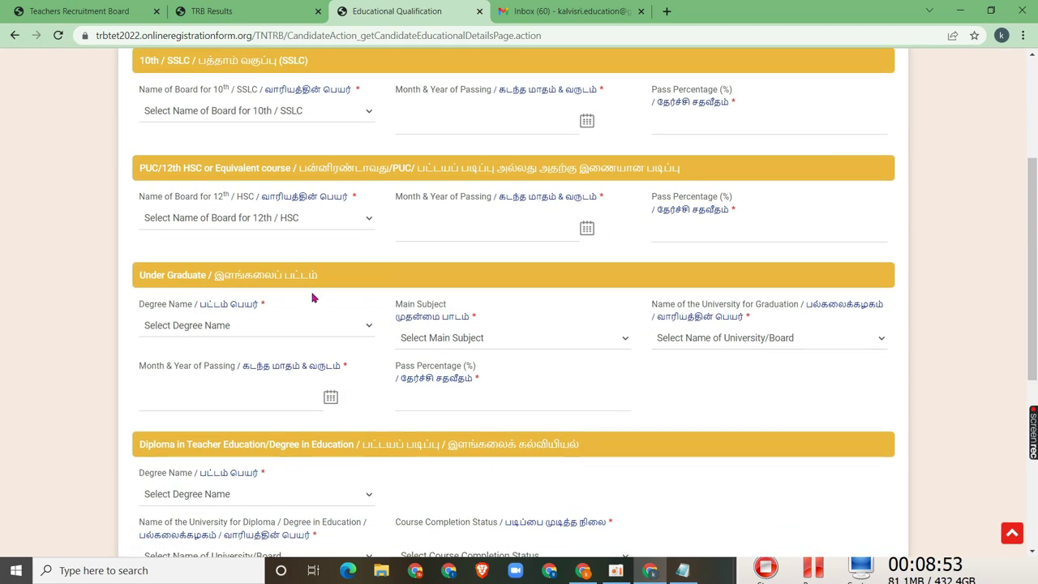
{"action": "scroll", "coordinate": [313, 290], "scroll_direction": "down", "scroll_amount": 3}
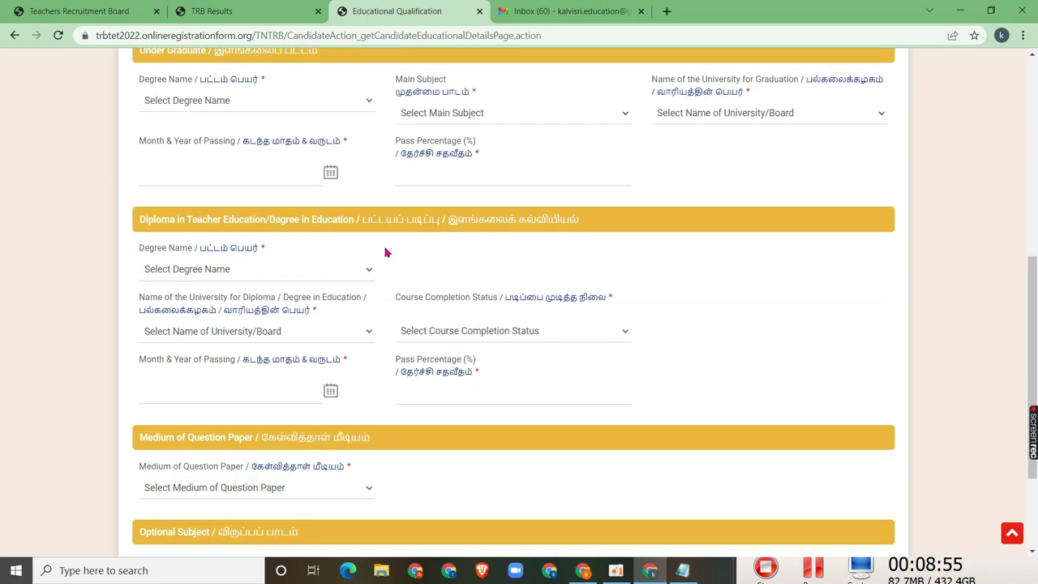
{"action": "scroll", "coordinate": [385, 250], "scroll_direction": "down", "scroll_amount": 2}
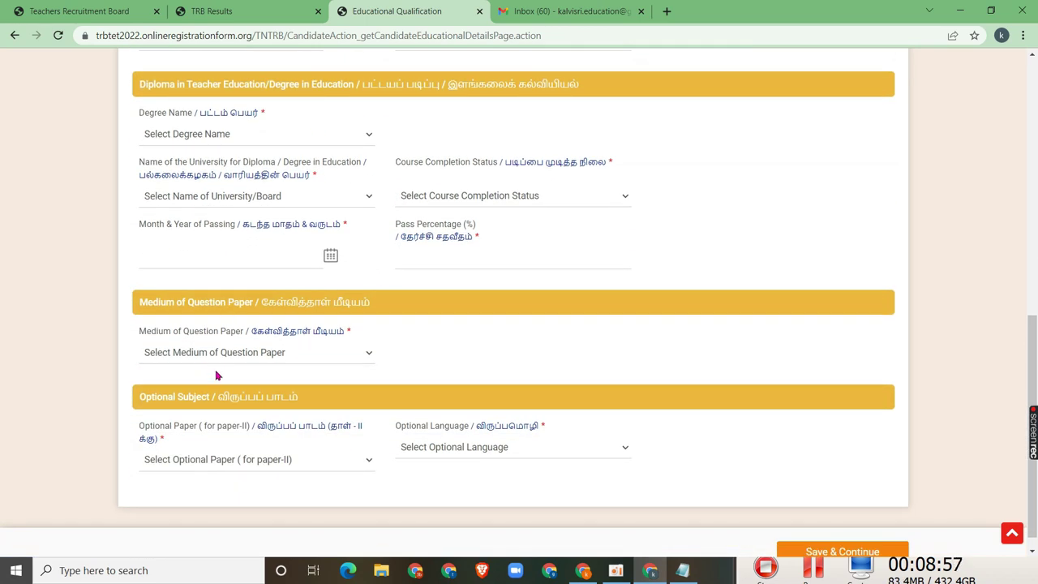
{"action": "scroll", "coordinate": [286, 335], "scroll_direction": "down", "scroll_amount": 1}
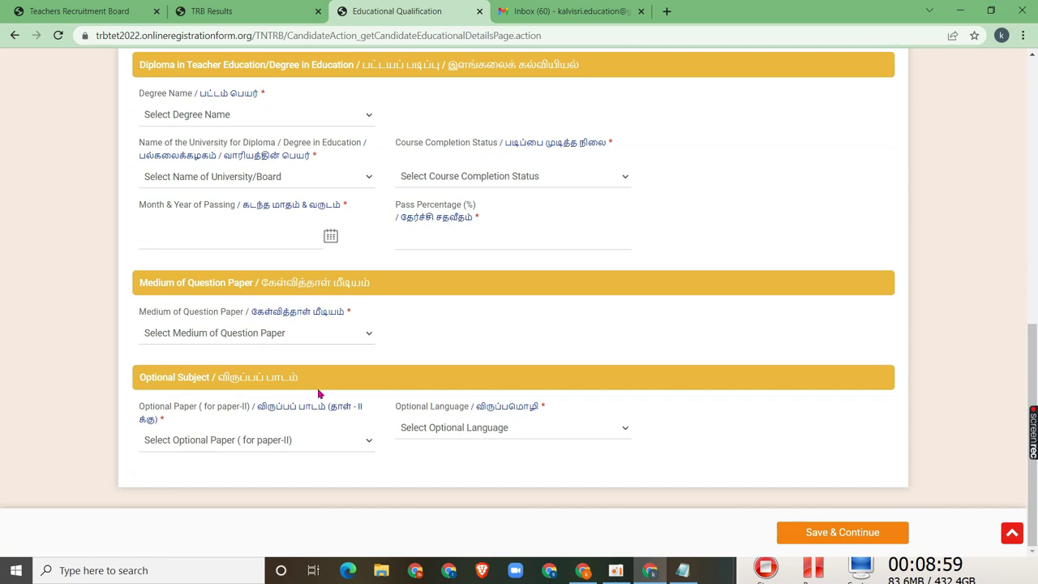
{"action": "scroll", "coordinate": [547, 413], "scroll_direction": "up", "scroll_amount": 3}
{"action": "scroll", "coordinate": [543, 410], "scroll_direction": "up", "scroll_amount": 2}
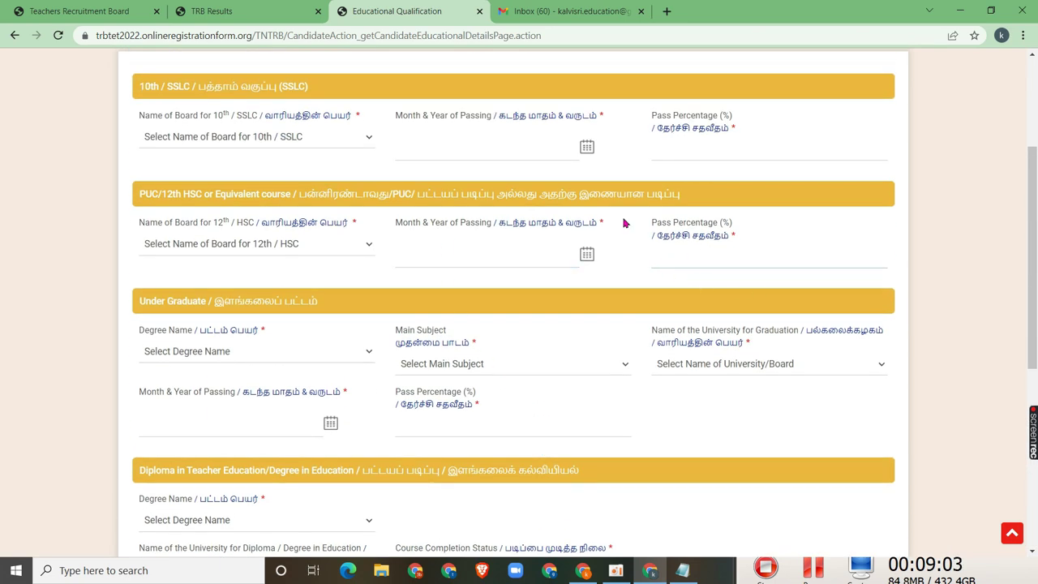
{"action": "left_click", "coordinate": [433, 139]}
{"action": "left_click", "coordinate": [475, 123]}
{"action": "left_click", "coordinate": [454, 139]}
{"action": "left_click", "coordinate": [779, 151]}
Fill the 12th Month & Year of Passing and Pass Percentage fields
{"action": "left_click", "coordinate": [491, 261]}
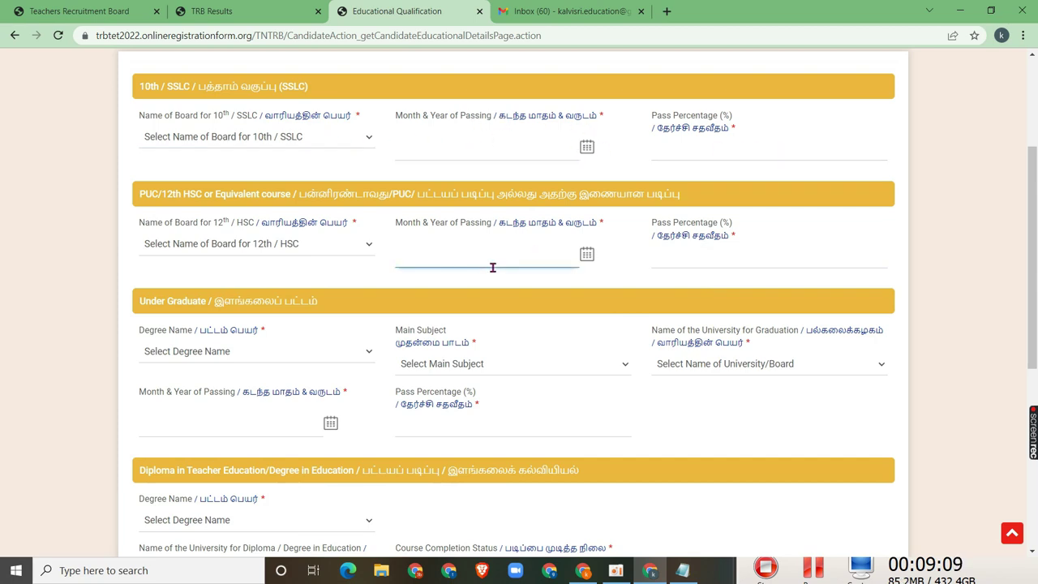
{"action": "left_click", "coordinate": [209, 209]}
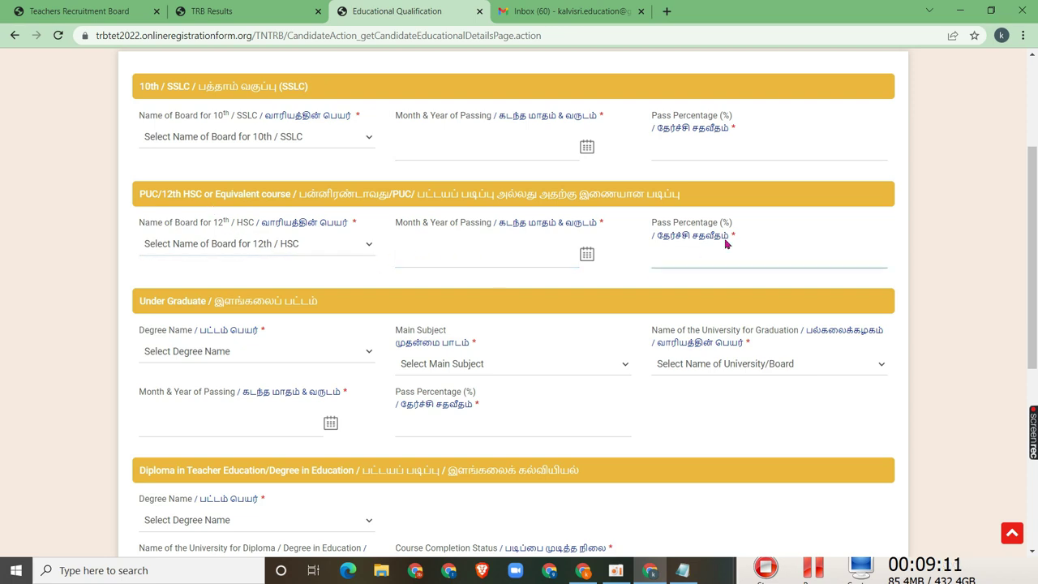
{"action": "scroll", "coordinate": [760, 417], "scroll_direction": "down", "scroll_amount": 3}
{"action": "scroll", "coordinate": [760, 417], "scroll_direction": "down", "scroll_amount": 2}
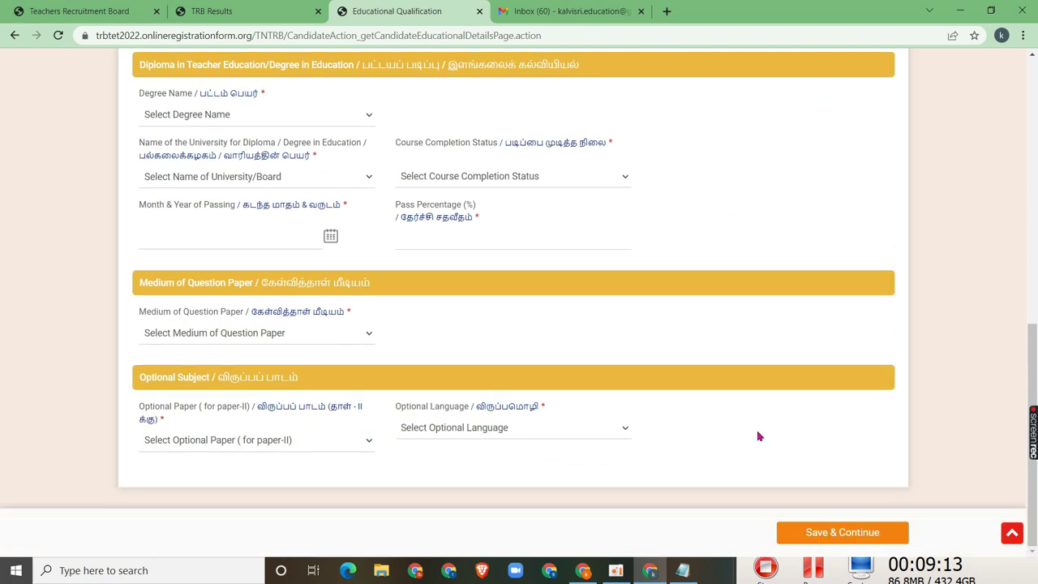
{"action": "scroll", "coordinate": [572, 406], "scroll_direction": "up", "scroll_amount": 6}
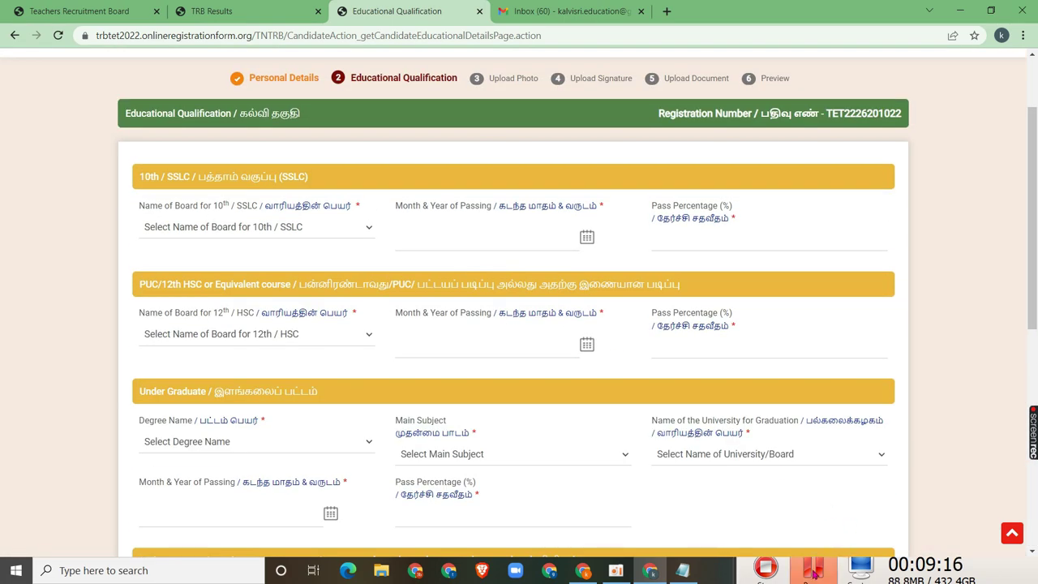
{"action": "mouse_move", "coordinate": [807, 576]}
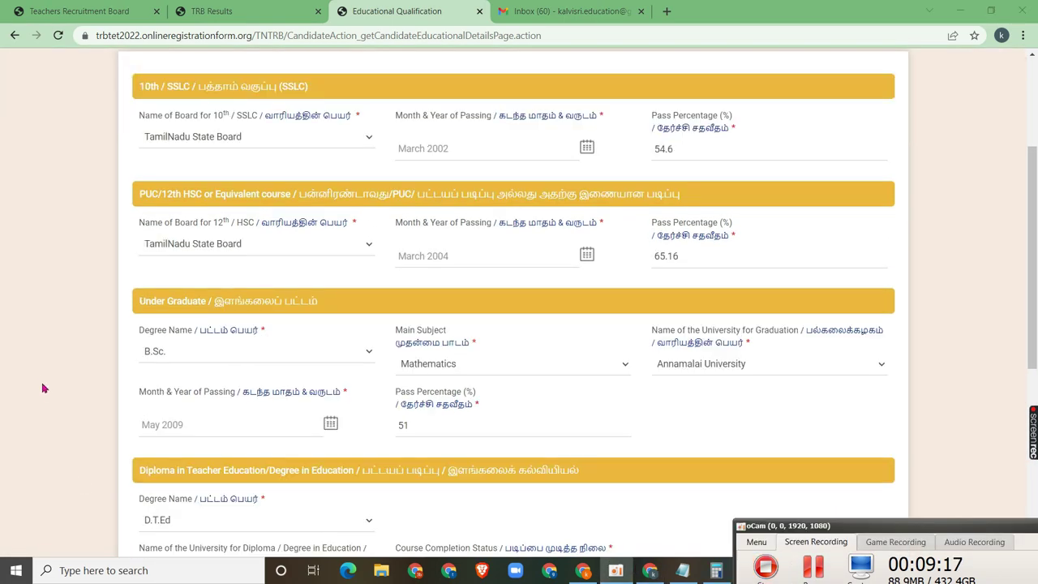
{"action": "scroll", "coordinate": [48, 324], "scroll_direction": "up", "scroll_amount": 3}
{"action": "left_click", "coordinate": [207, 317]}
{"action": "scroll", "coordinate": [210, 341], "scroll_direction": "down", "scroll_amount": 1}
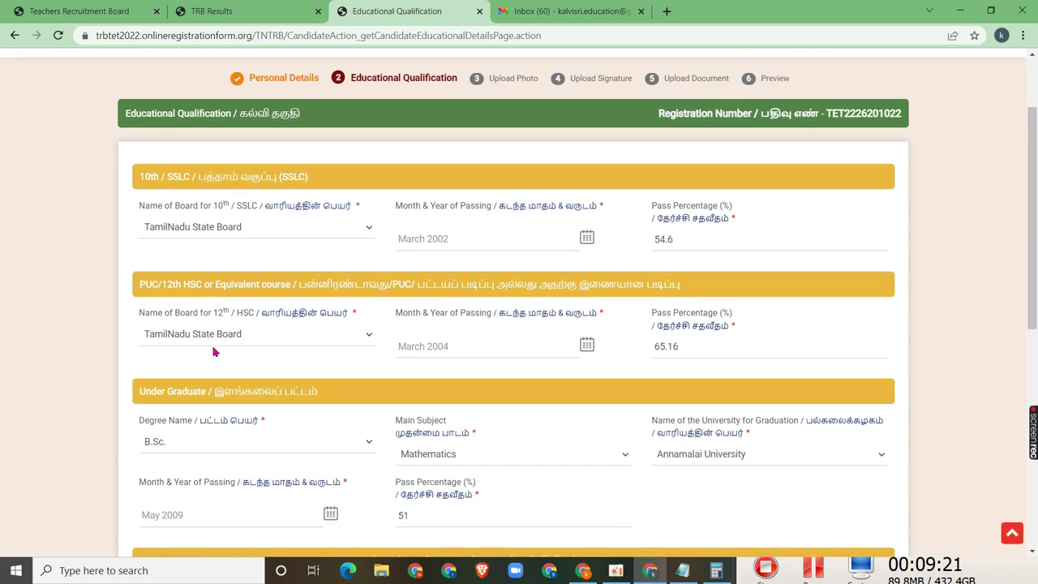
{"action": "left_click", "coordinate": [227, 333]}
{"action": "scroll", "coordinate": [235, 334], "scroll_direction": "down", "scroll_amount": 1}
{"action": "left_click", "coordinate": [256, 341]}
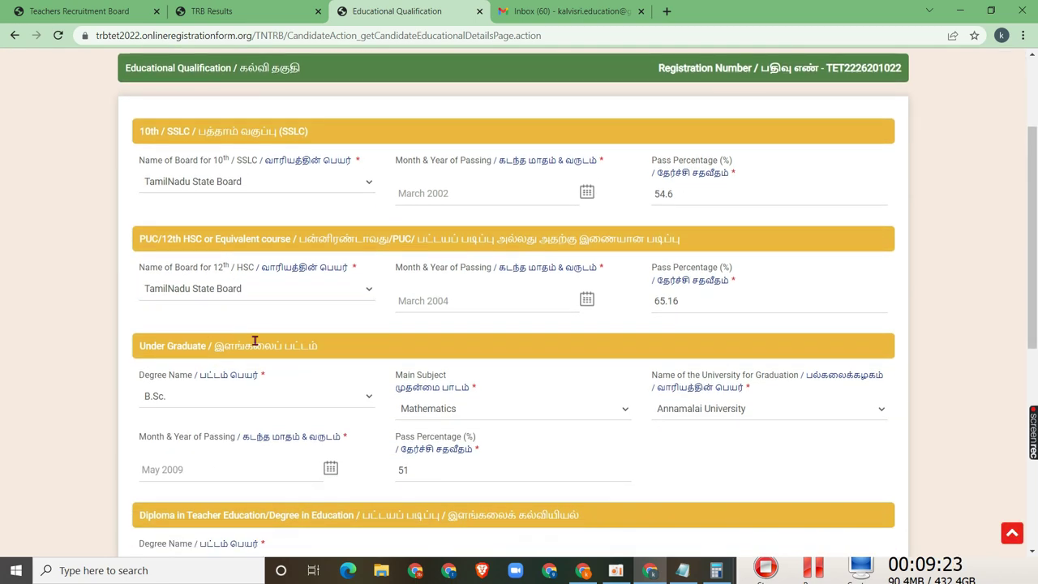
{"action": "scroll", "coordinate": [263, 353], "scroll_direction": "down", "scroll_amount": 2}
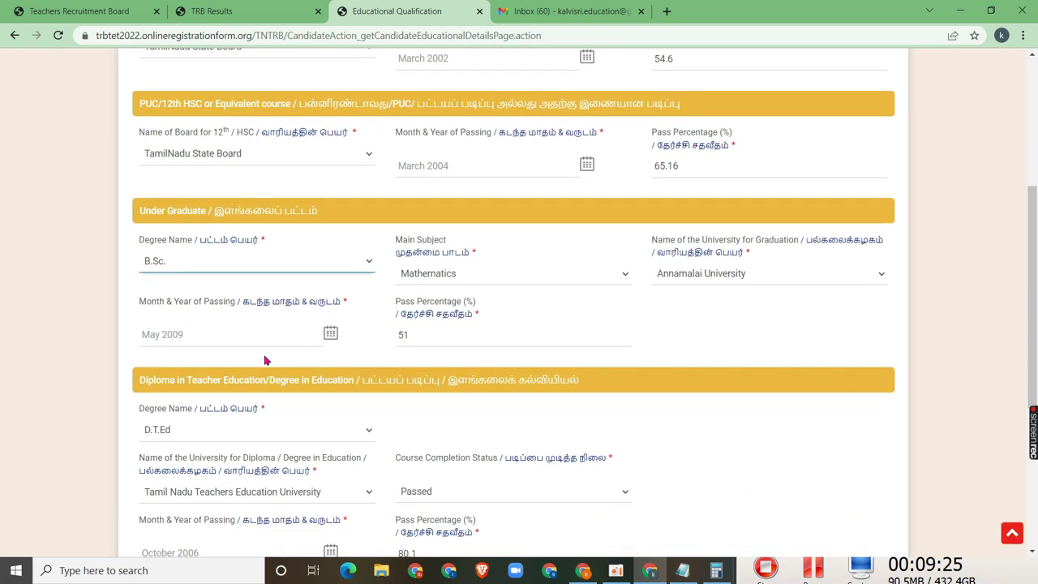
{"action": "scroll", "coordinate": [295, 389], "scroll_direction": "down", "scroll_amount": 2}
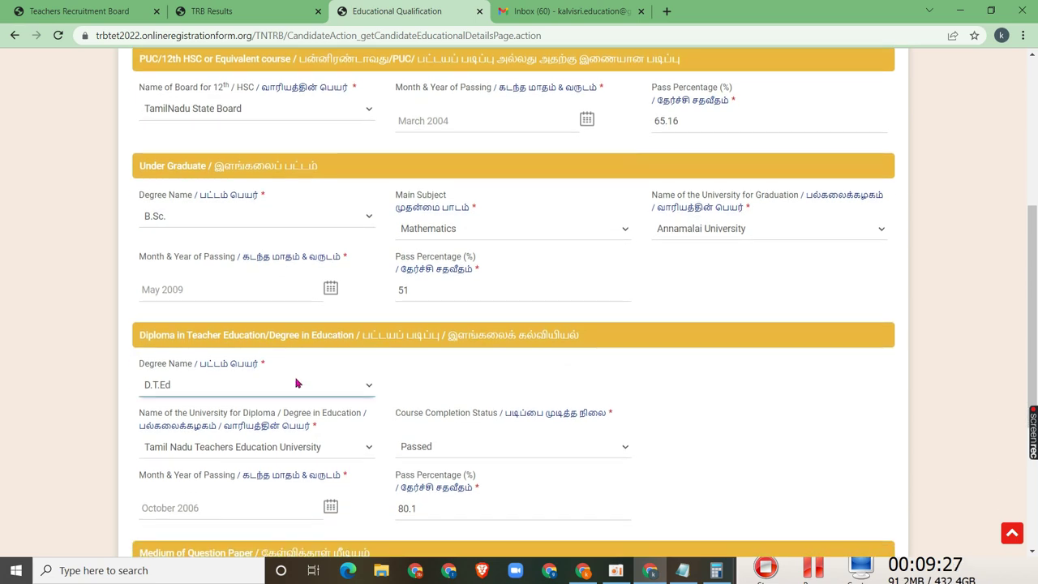
{"action": "scroll", "coordinate": [305, 367], "scroll_direction": "down", "scroll_amount": 1}
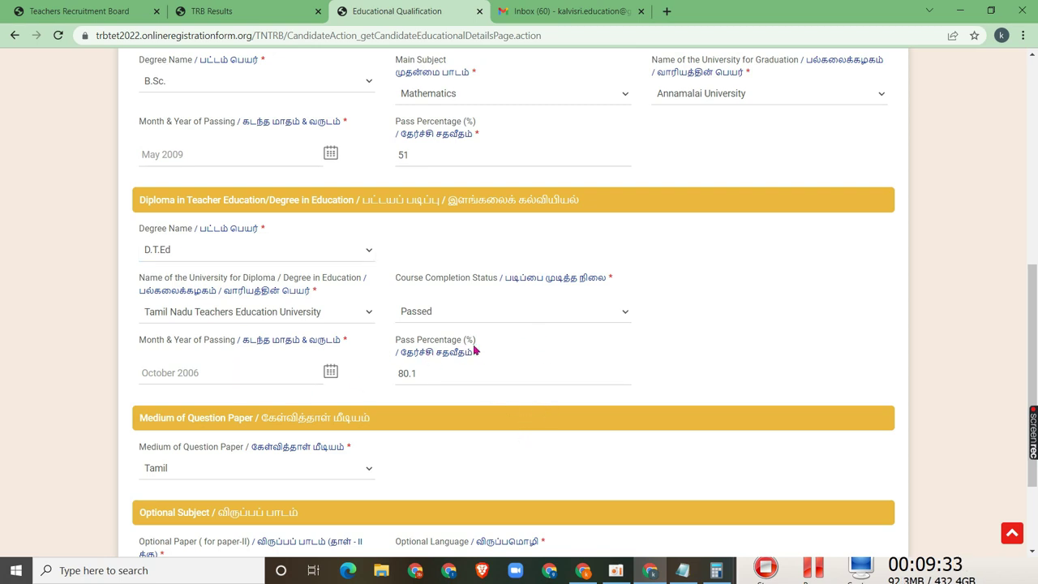
{"action": "scroll", "coordinate": [493, 403], "scroll_direction": "up", "scroll_amount": 2}
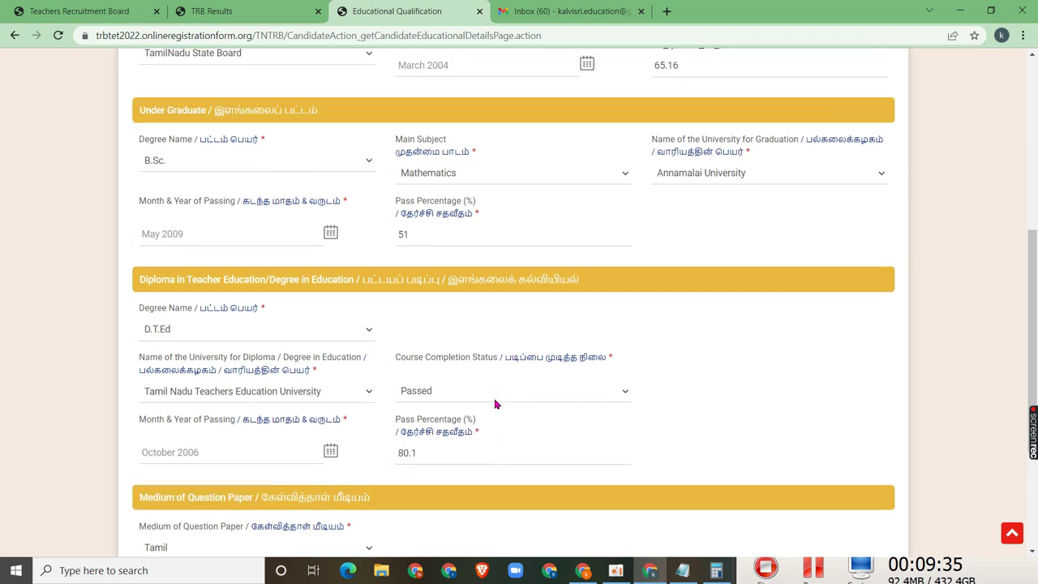
{"action": "scroll", "coordinate": [655, 349], "scroll_direction": "down", "scroll_amount": 4}
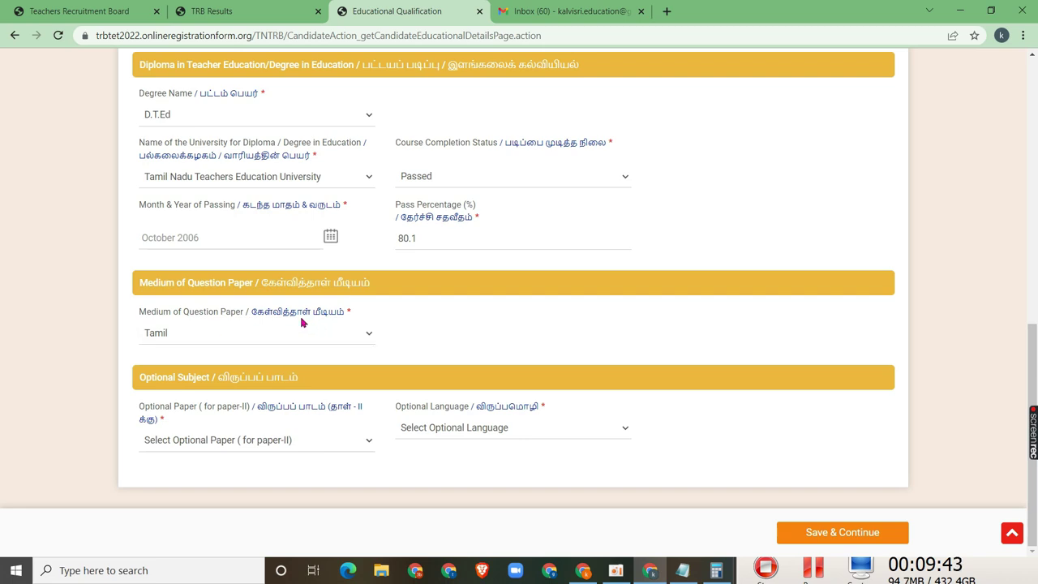
Keep Tamil as the question paper medium and Mathematics as the main subject
{"action": "left_click", "coordinate": [295, 339]}
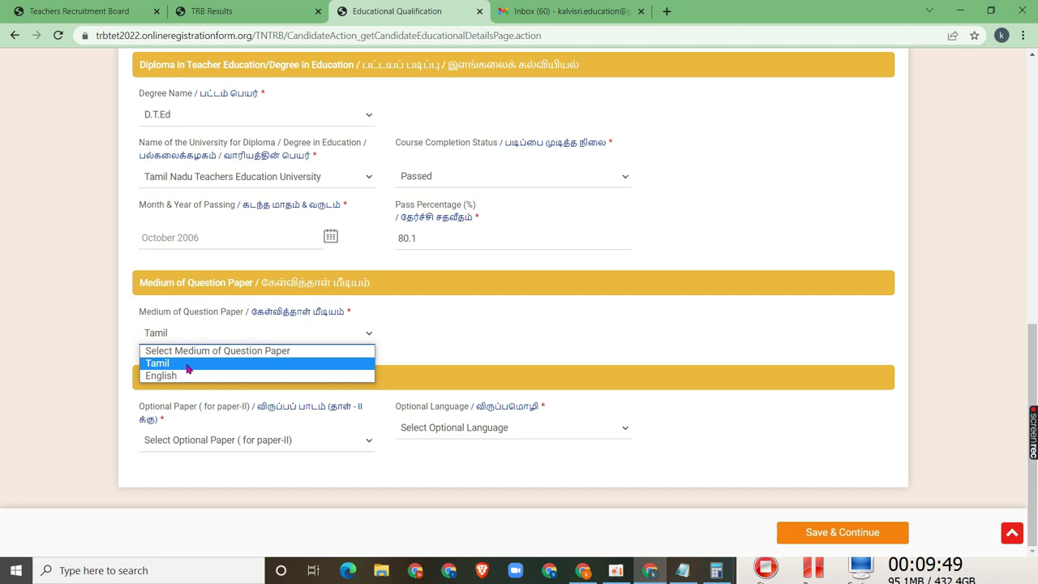
{"action": "left_click", "coordinate": [187, 365]}
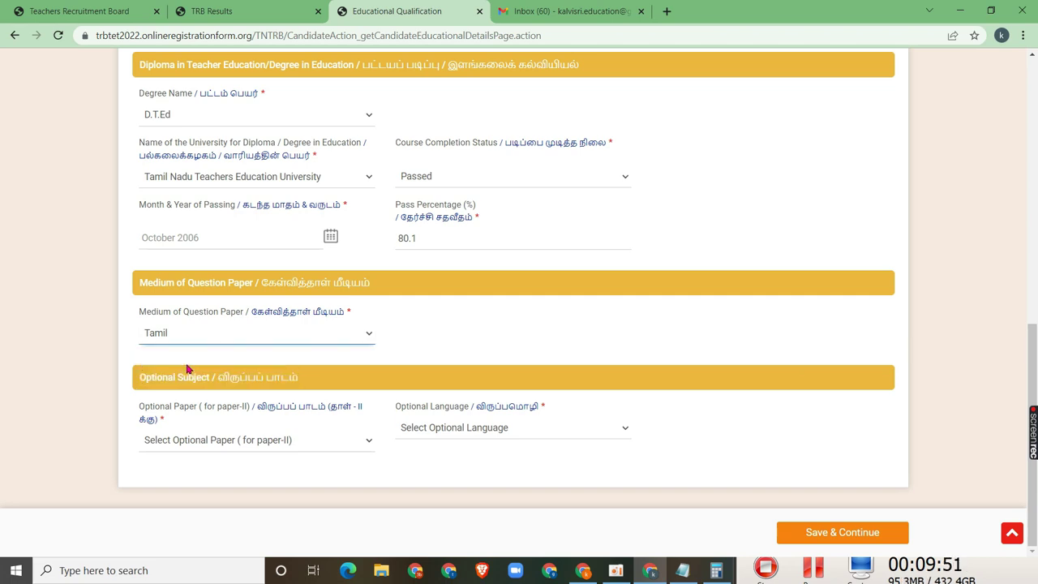
{"action": "left_click", "coordinate": [192, 442]}
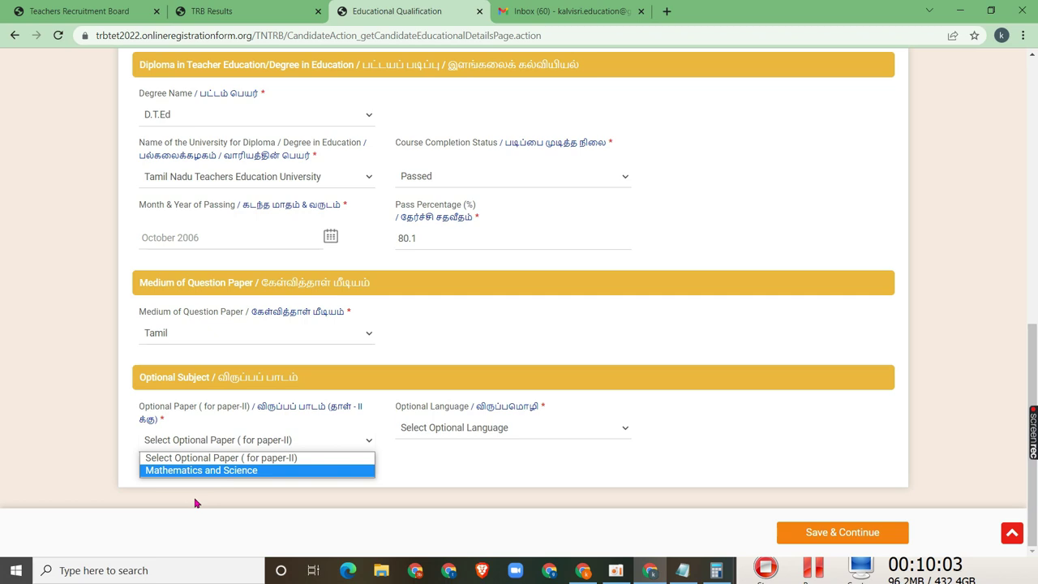
{"action": "scroll", "coordinate": [17, 348], "scroll_direction": "up", "scroll_amount": 3}
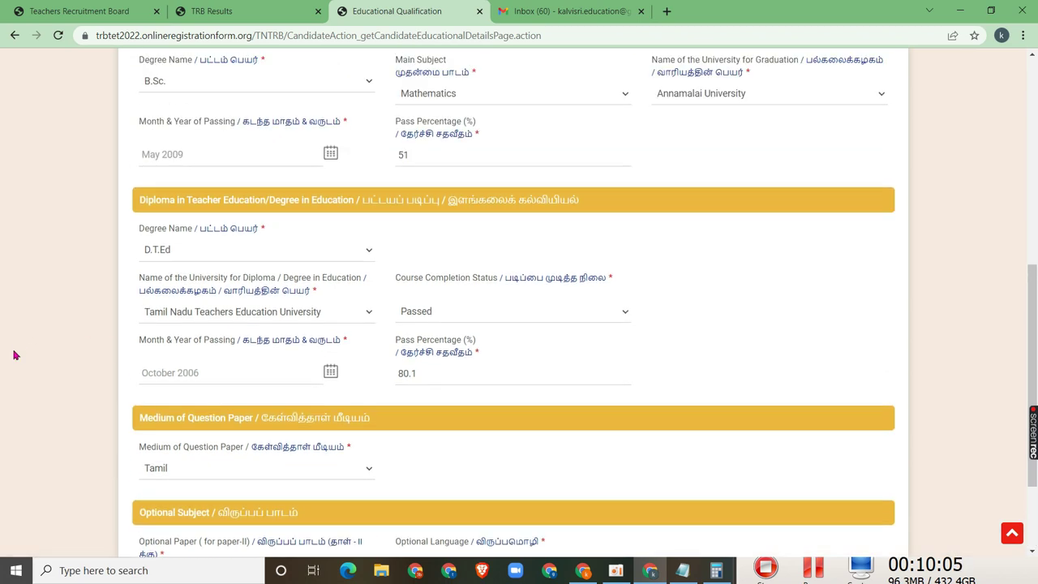
{"action": "scroll", "coordinate": [172, 332], "scroll_direction": "up", "scroll_amount": 2}
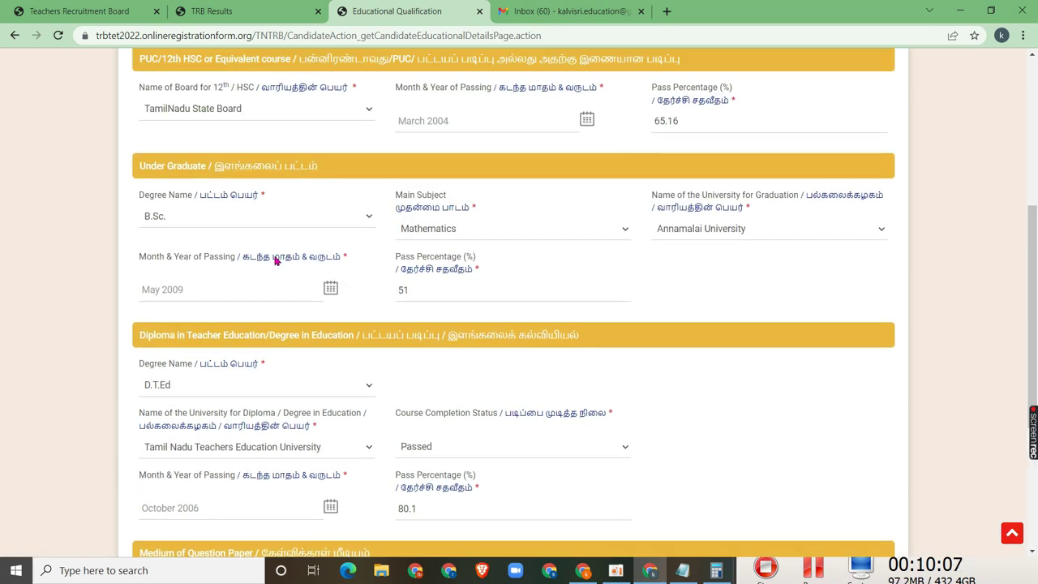
{"action": "left_click", "coordinate": [442, 236]}
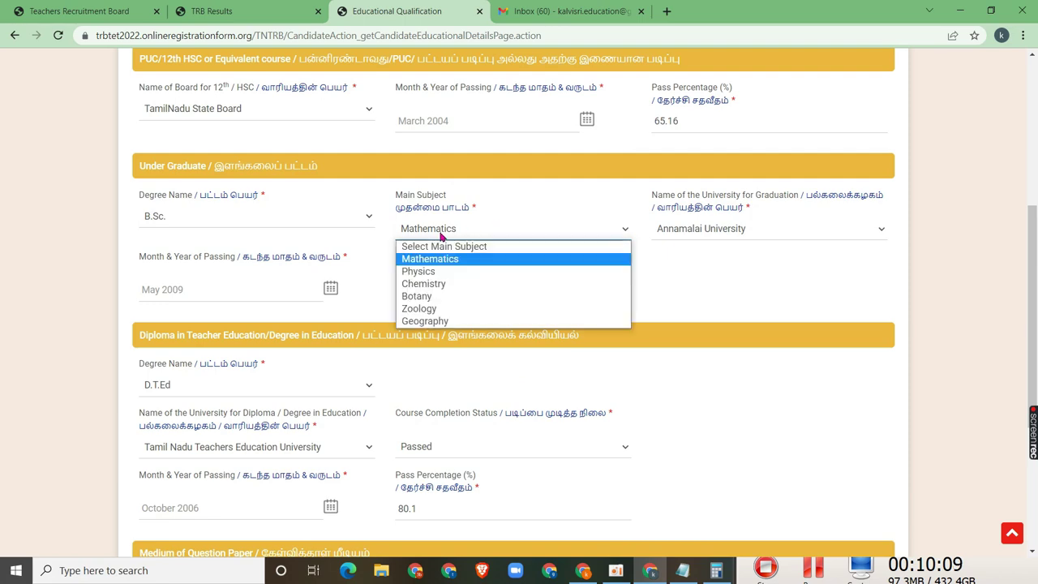
{"action": "left_click", "coordinate": [442, 236]}
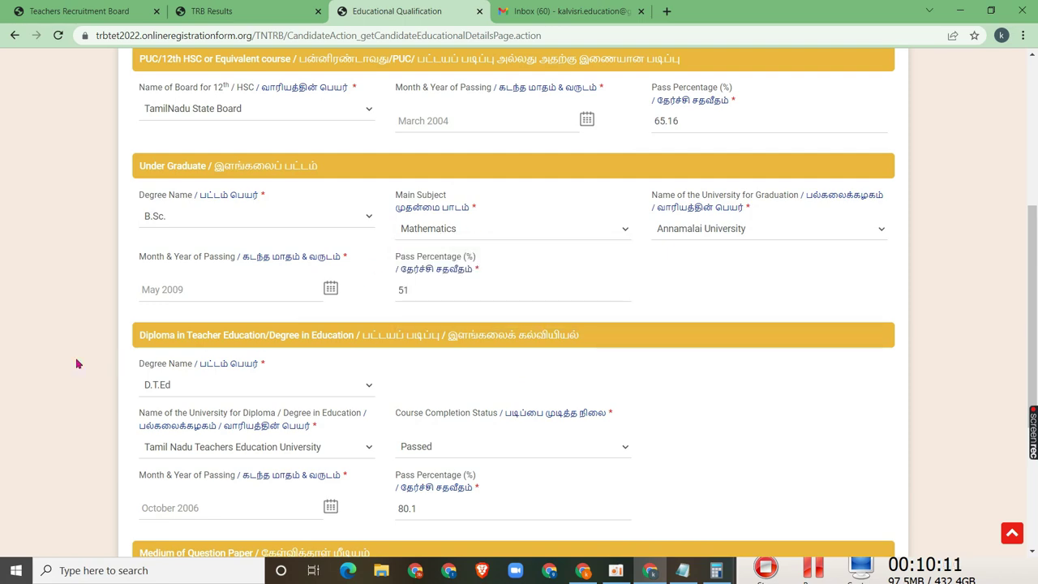
Choose Mathematics and Science as the optional paper
{"action": "scroll", "coordinate": [80, 373], "scroll_direction": "down", "scroll_amount": 3}
{"action": "left_click", "coordinate": [197, 438]}
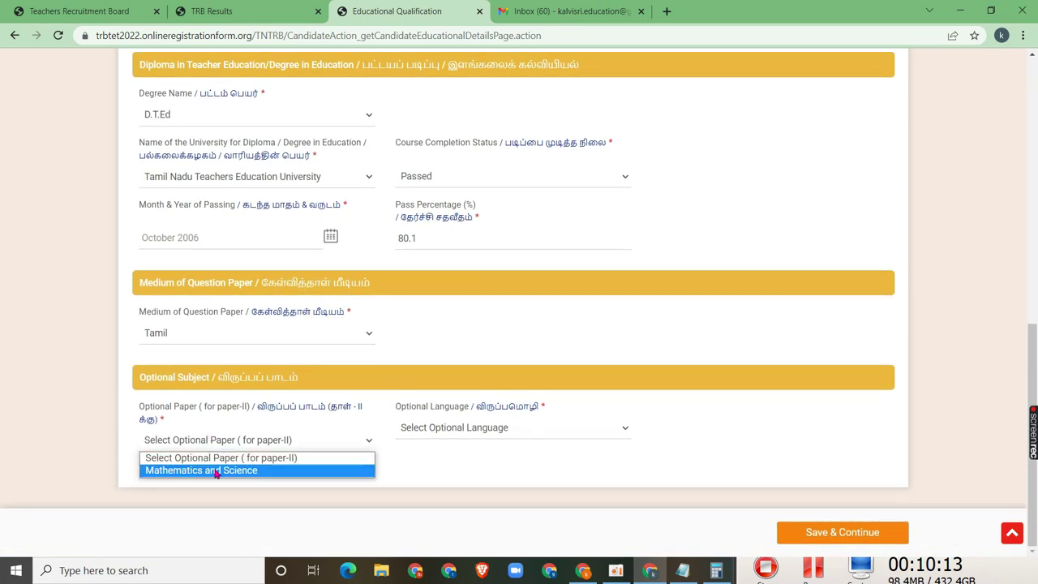
{"action": "left_click", "coordinate": [216, 471]}
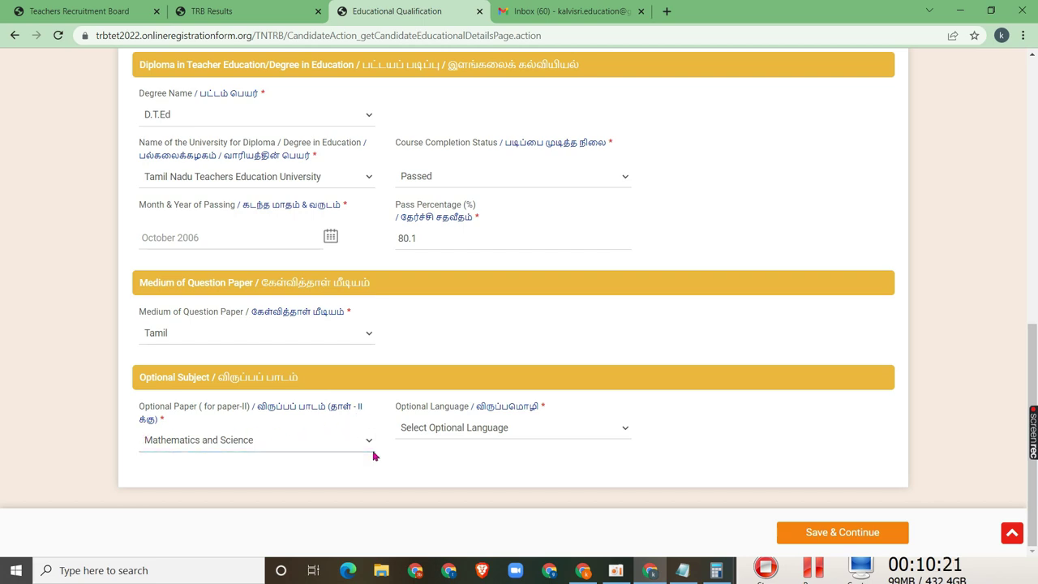
Select Tamil as the optional language
{"action": "scroll", "coordinate": [474, 472], "scroll_direction": "up", "scroll_amount": 1}
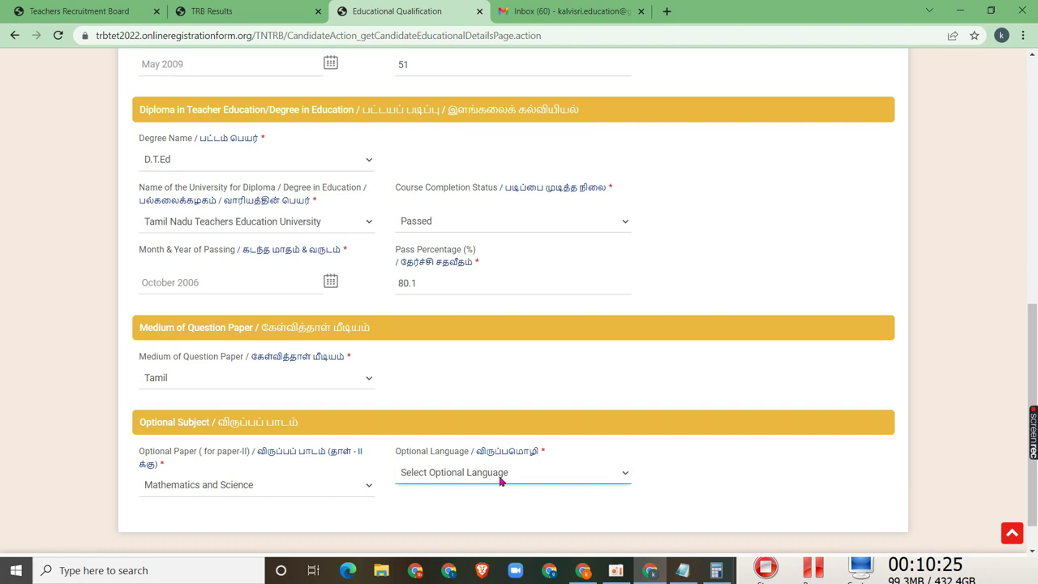
{"action": "left_click", "coordinate": [486, 479]}
{"action": "mouse_move", "coordinate": [819, 572]}
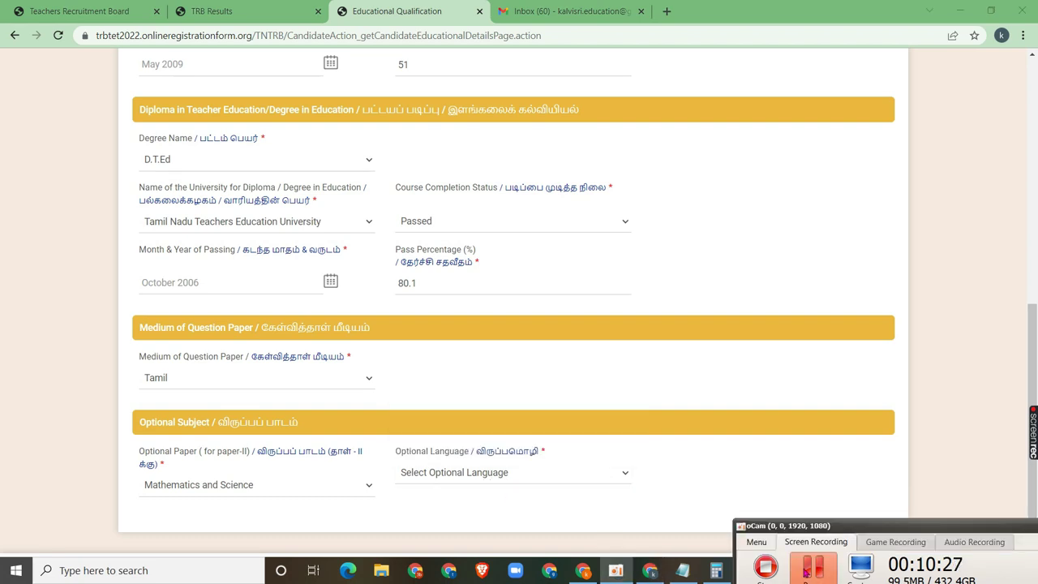
{"action": "left_click", "coordinate": [499, 479]}
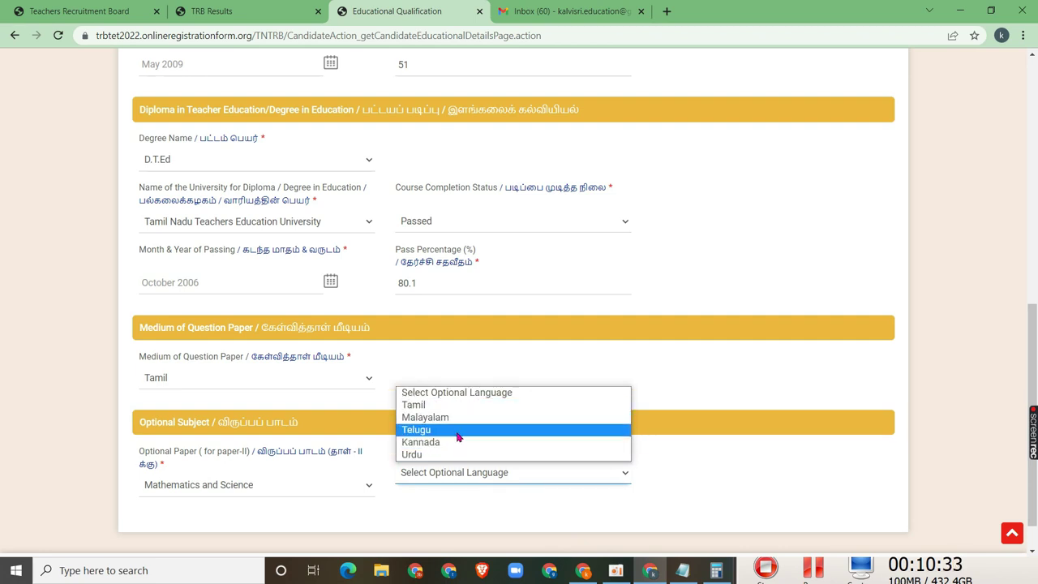
{"action": "left_click", "coordinate": [457, 405]}
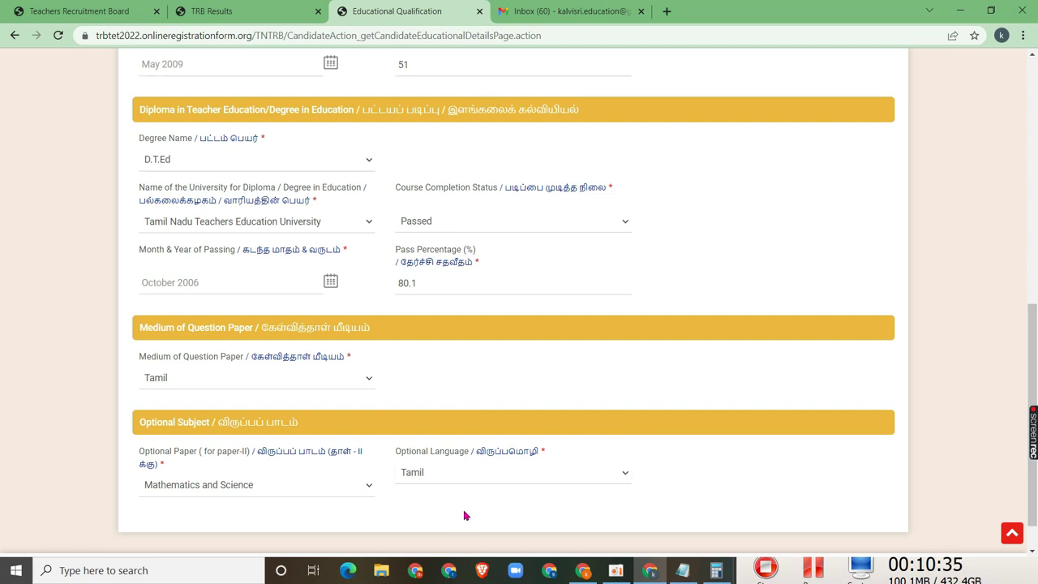
Recheck that Mathematics and Science remains the selected optional paper
{"action": "scroll", "coordinate": [545, 515], "scroll_direction": "down", "scroll_amount": 1}
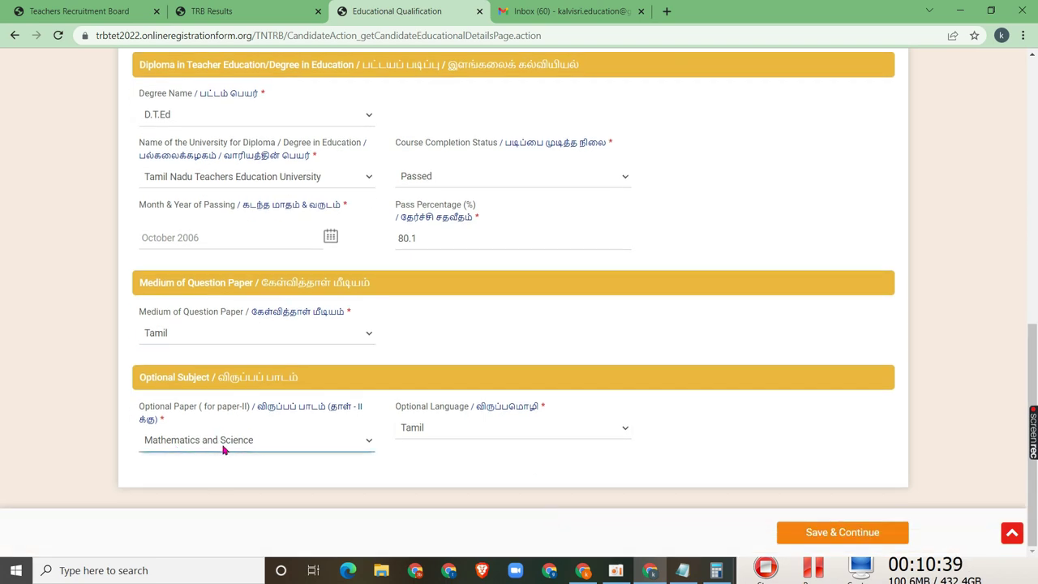
{"action": "left_click", "coordinate": [262, 443]}
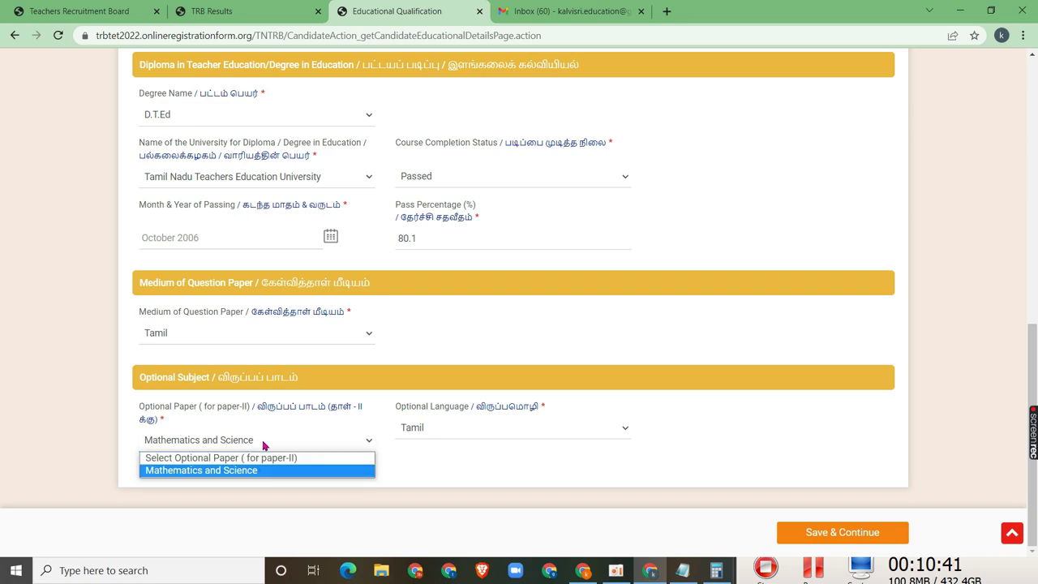
{"action": "left_click", "coordinate": [183, 446]}
{"action": "scroll", "coordinate": [470, 173], "scroll_direction": "up", "scroll_amount": 1}
{"action": "scroll", "coordinate": [471, 174], "scroll_direction": "down", "scroll_amount": 1}
Save the education details, then upload the candidate's photograph on the Upload Photo step
{"action": "left_click", "coordinate": [800, 530]}
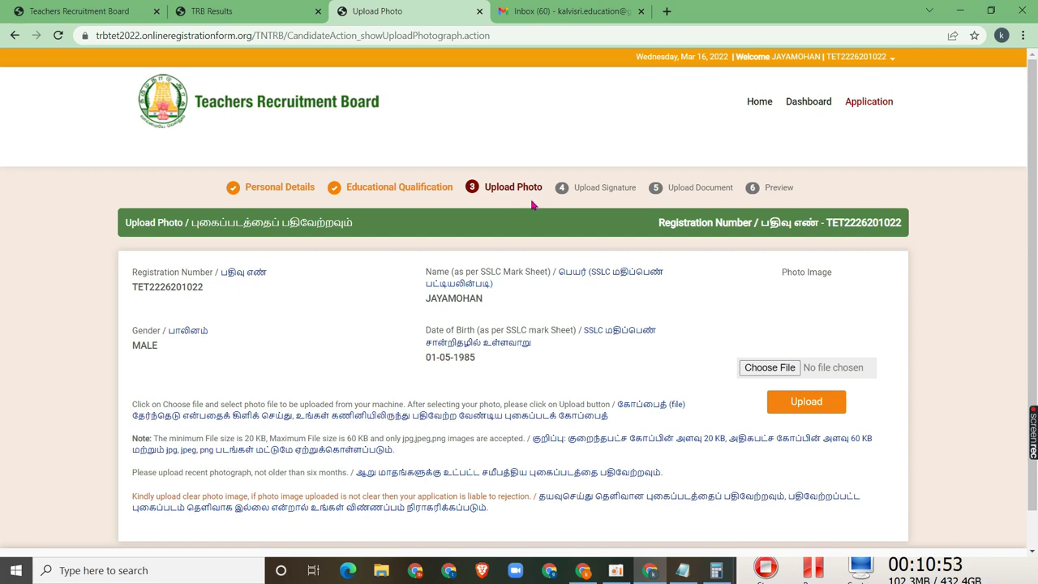
{"action": "scroll", "coordinate": [597, 218], "scroll_direction": "down", "scroll_amount": 1}
{"action": "scroll", "coordinate": [598, 406], "scroll_direction": "up", "scroll_amount": 1}
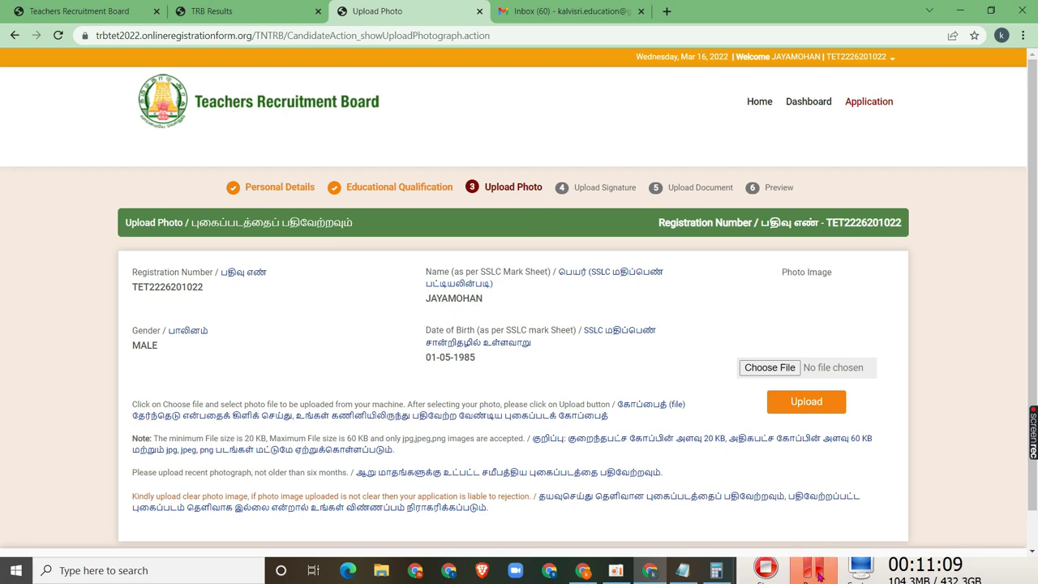
{"action": "left_click", "coordinate": [819, 576]}
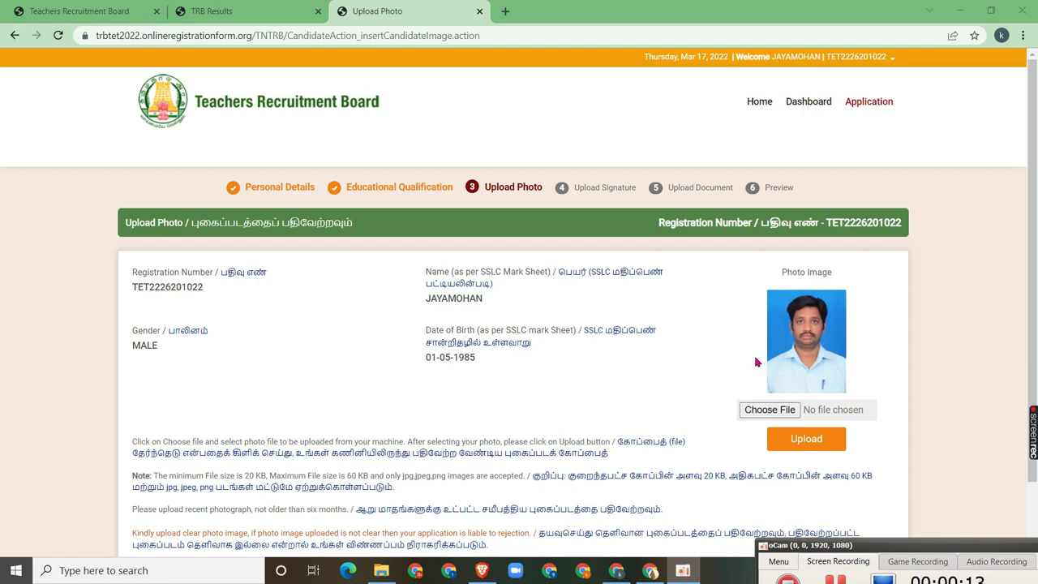
{"action": "scroll", "coordinate": [511, 445], "scroll_direction": "down", "scroll_amount": 1}
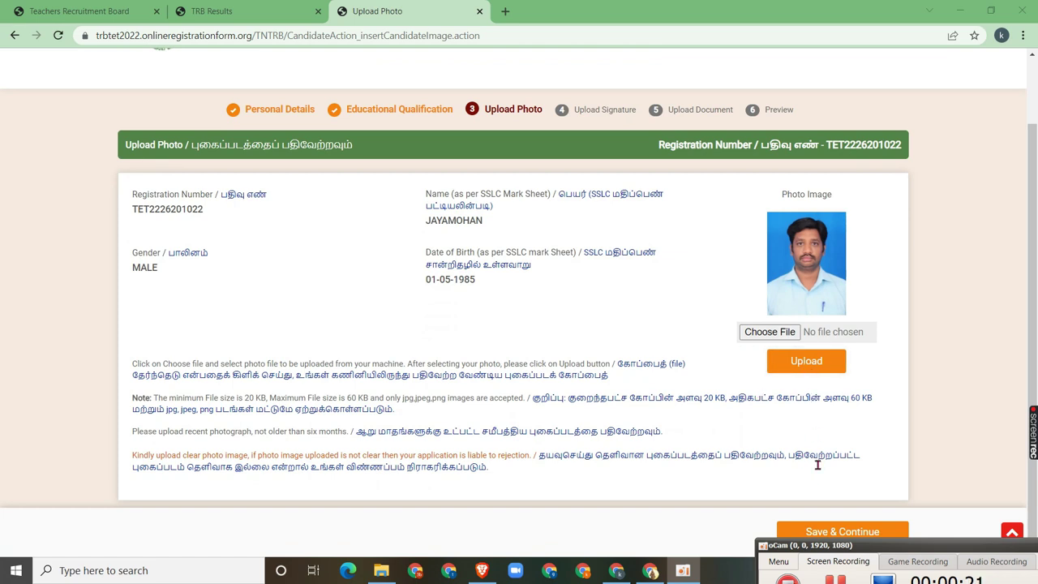
Save the uploaded photo and continue to Upload Signature, which shows the signature image
{"action": "left_click", "coordinate": [827, 532]}
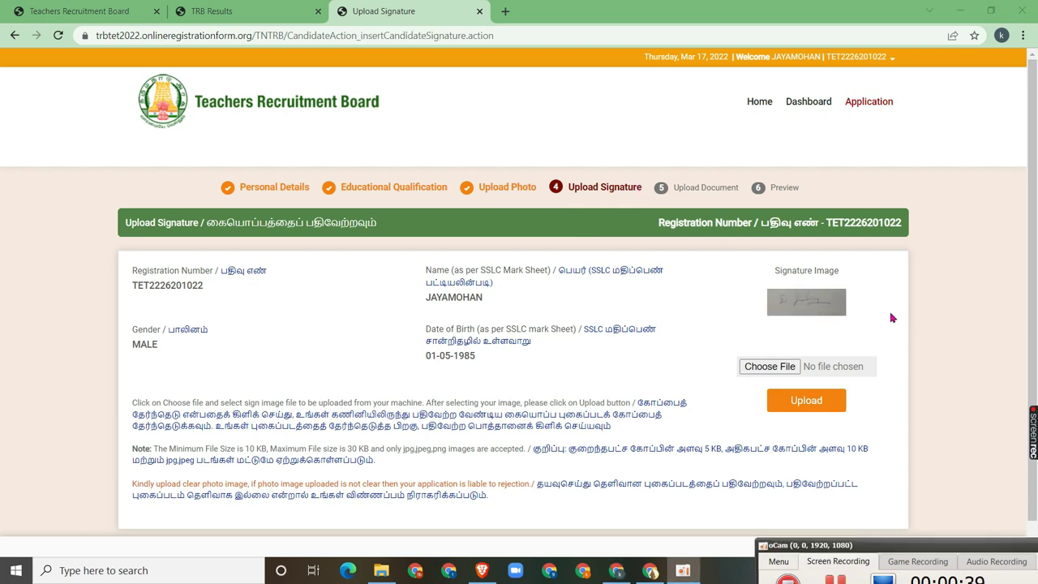
{"action": "scroll", "coordinate": [568, 430], "scroll_direction": "down", "scroll_amount": 1}
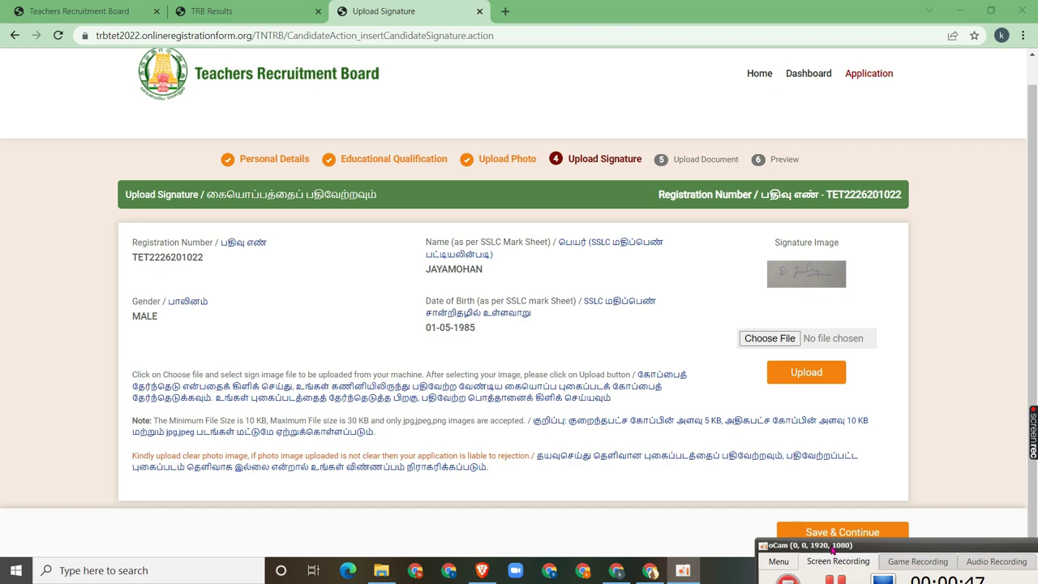
{"action": "left_click_drag", "start_coordinate": [833, 550], "coordinate": [833, 561]}
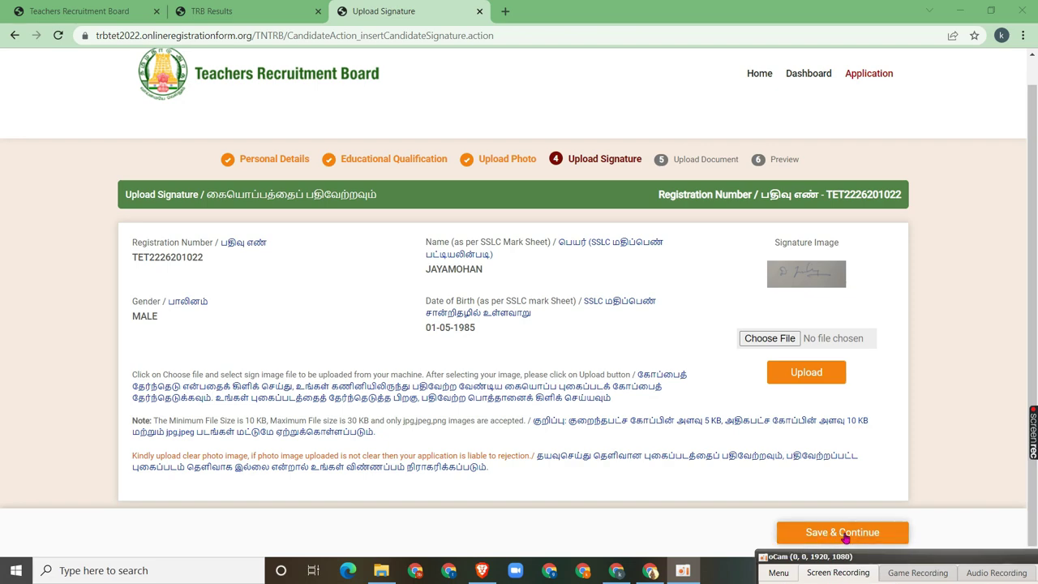
Save the signature and scroll to the six document upload rows on Upload Document
{"action": "left_click", "coordinate": [844, 533]}
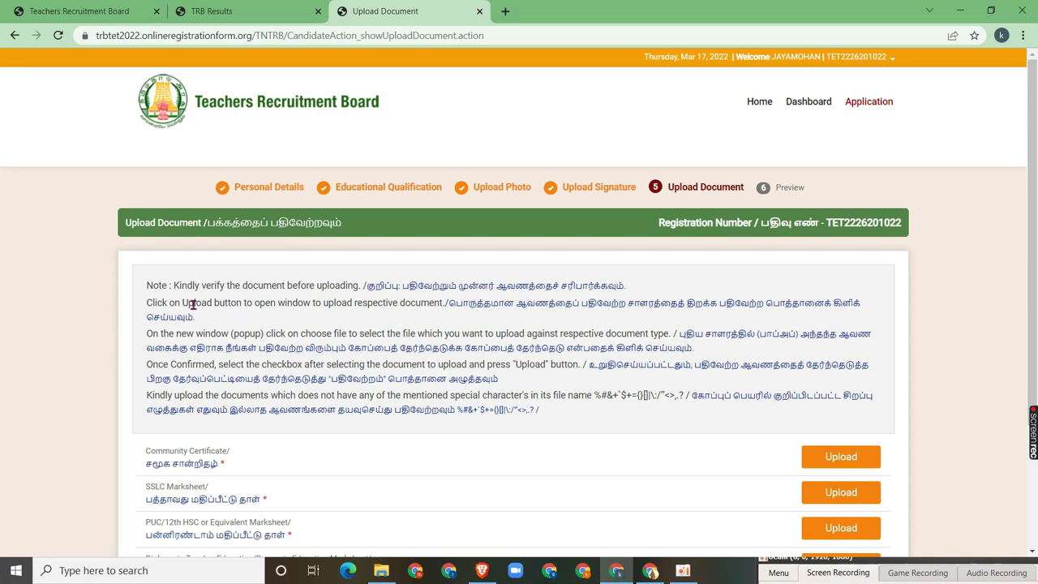
{"action": "scroll", "coordinate": [260, 387], "scroll_direction": "down", "scroll_amount": 3}
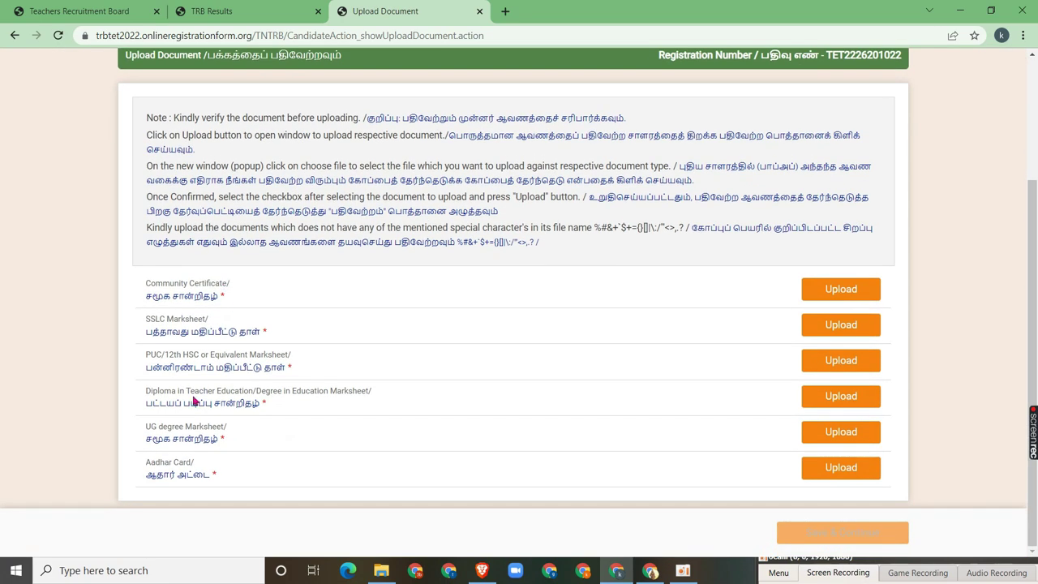
{"action": "scroll", "coordinate": [742, 345], "scroll_direction": "up", "scroll_amount": 3}
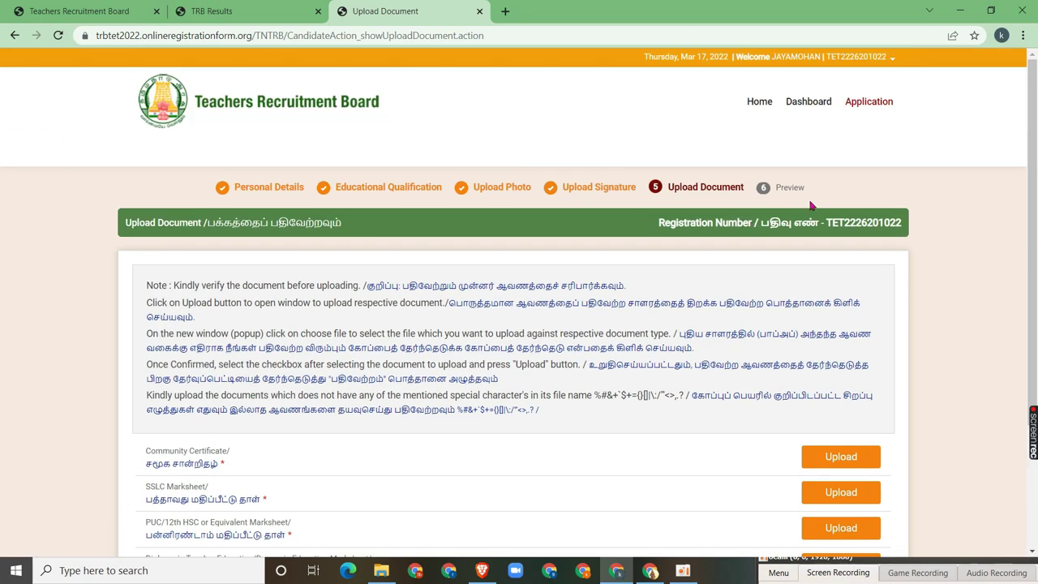
{"action": "scroll", "coordinate": [746, 389], "scroll_direction": "down", "scroll_amount": 3}
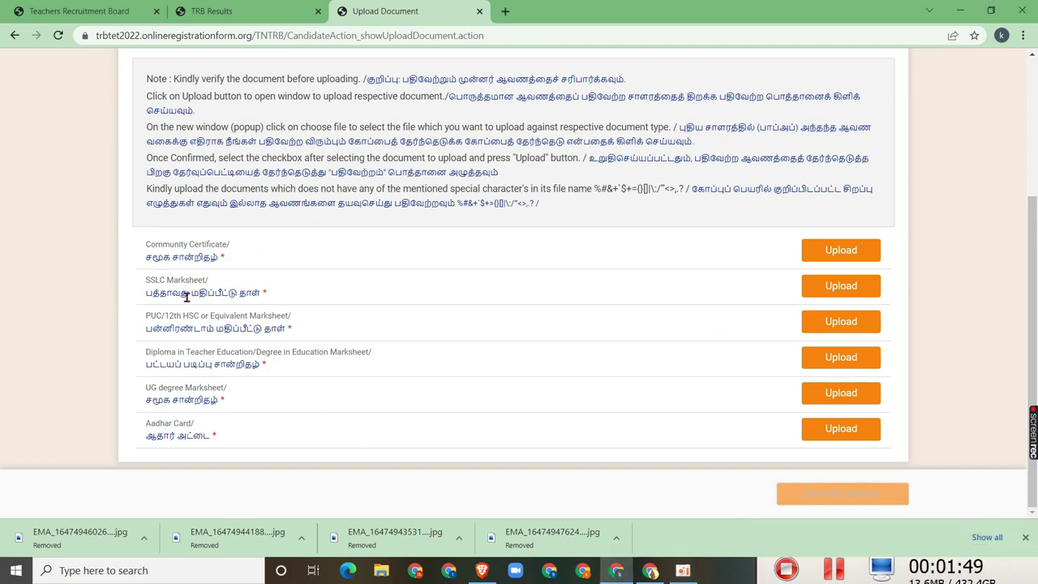
Pick COMMUNITY from E:\TET 2022 for the Community Certificate upload and submit it
{"action": "left_click", "coordinate": [838, 252]}
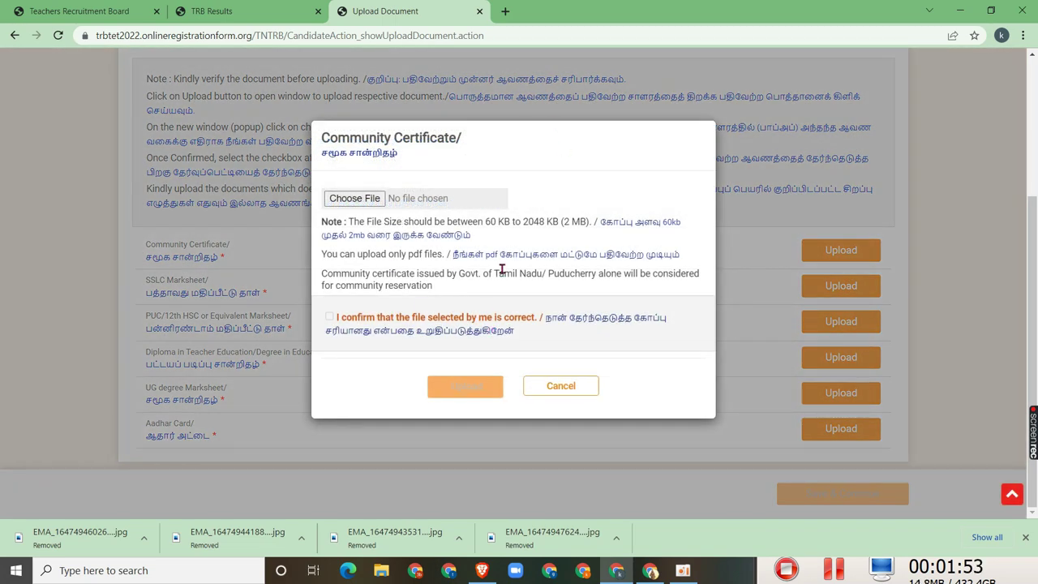
{"action": "left_click", "coordinate": [354, 199]}
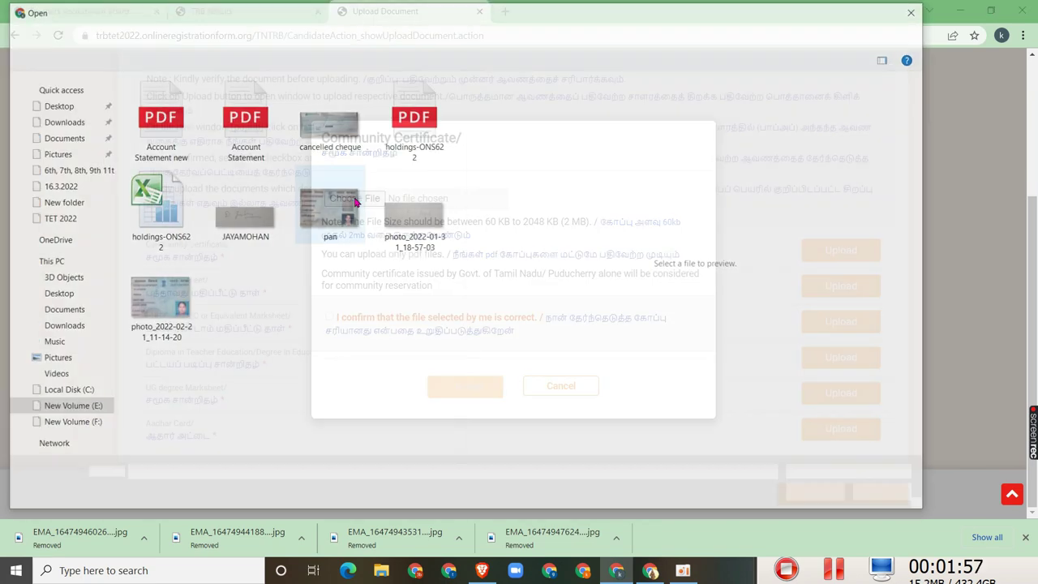
{"action": "left_click", "coordinate": [69, 411]}
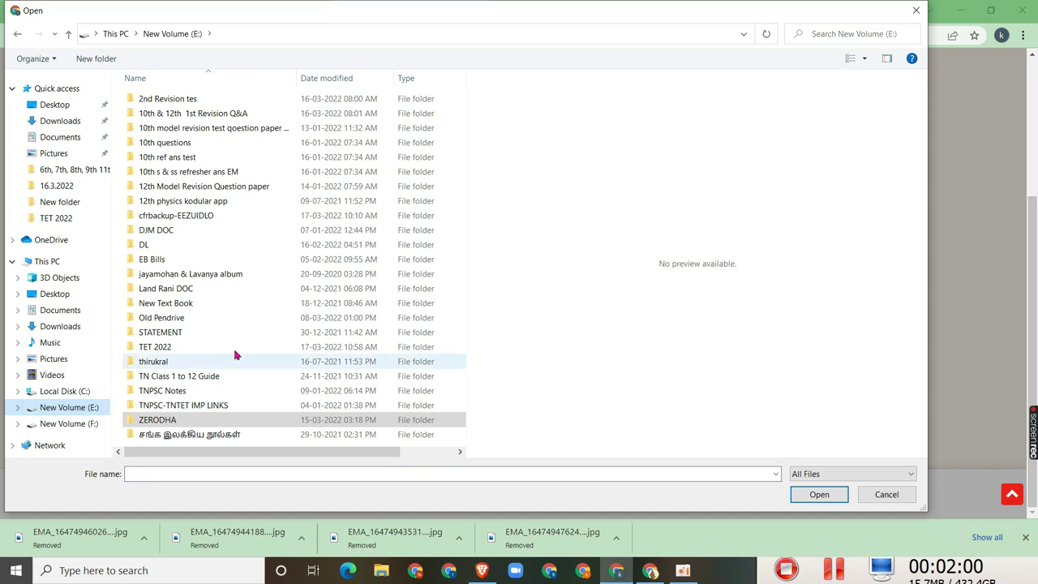
{"action": "double_click", "coordinate": [167, 347]}
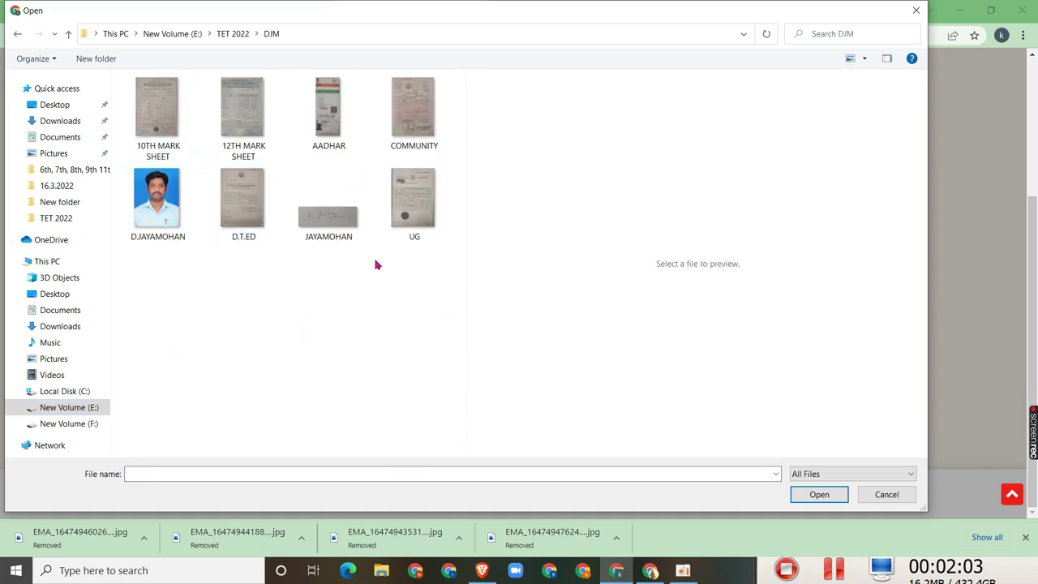
{"action": "left_click", "coordinate": [400, 113]}
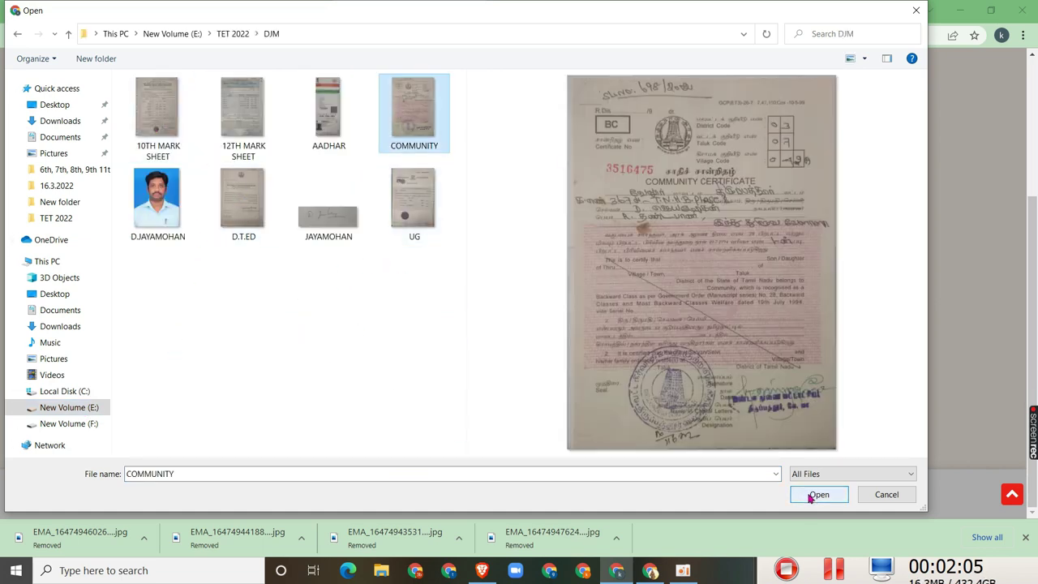
{"action": "left_click", "coordinate": [806, 496]}
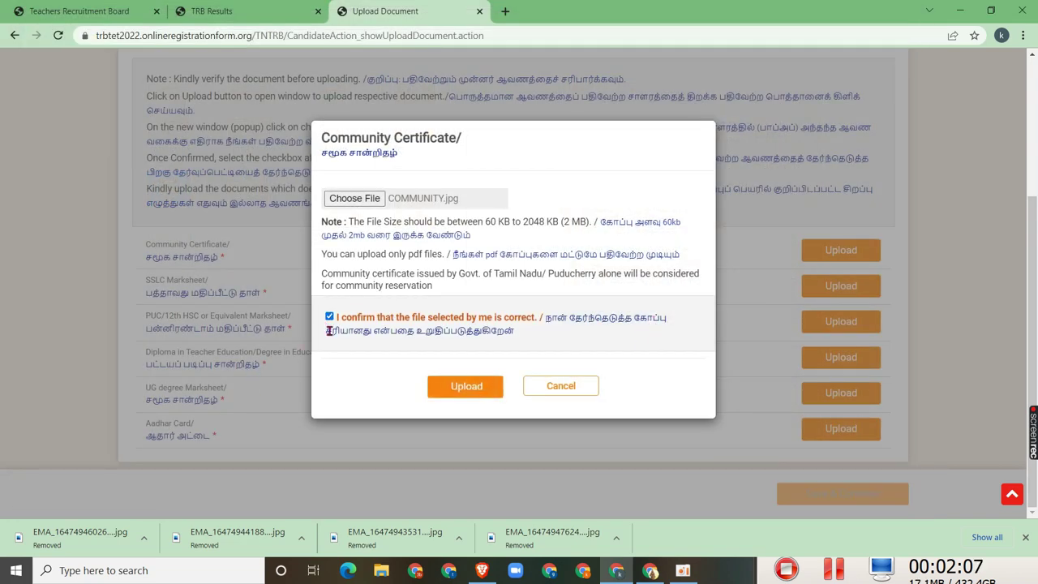
{"action": "left_click", "coordinate": [494, 386]}
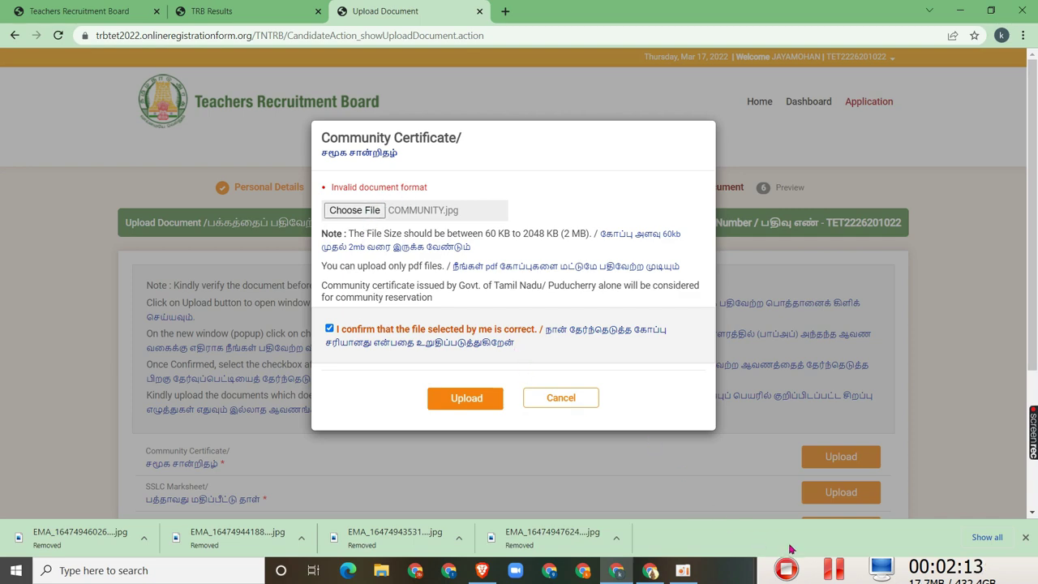
Reopen the Community Certificate form and select 10TH MARK SHEET from the DJM folder
{"action": "left_click", "coordinate": [822, 352]}
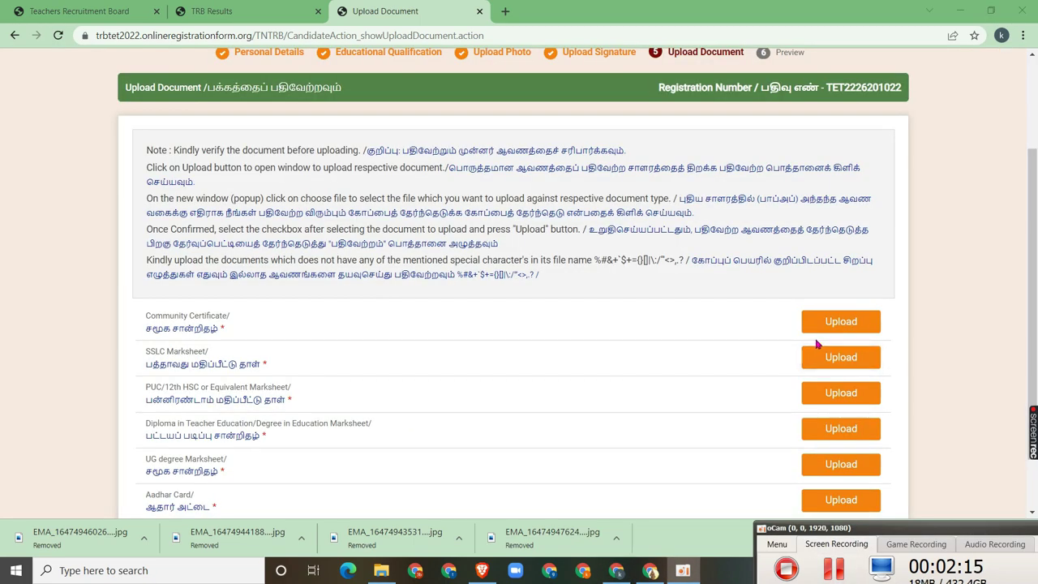
{"action": "left_click", "coordinate": [821, 322]}
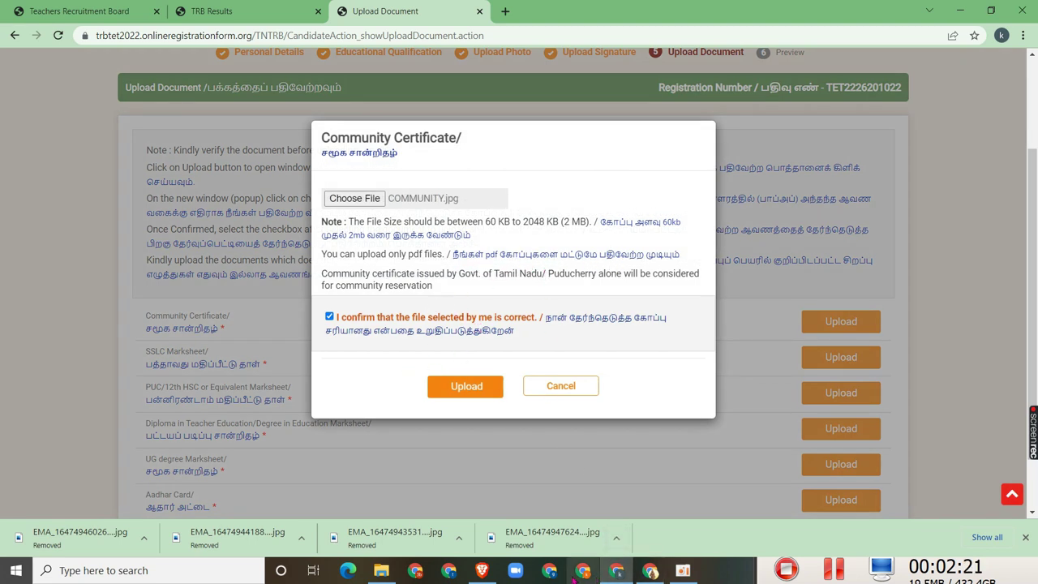
{"action": "left_click", "coordinate": [381, 570]}
{"action": "left_click", "coordinate": [137, 189]}
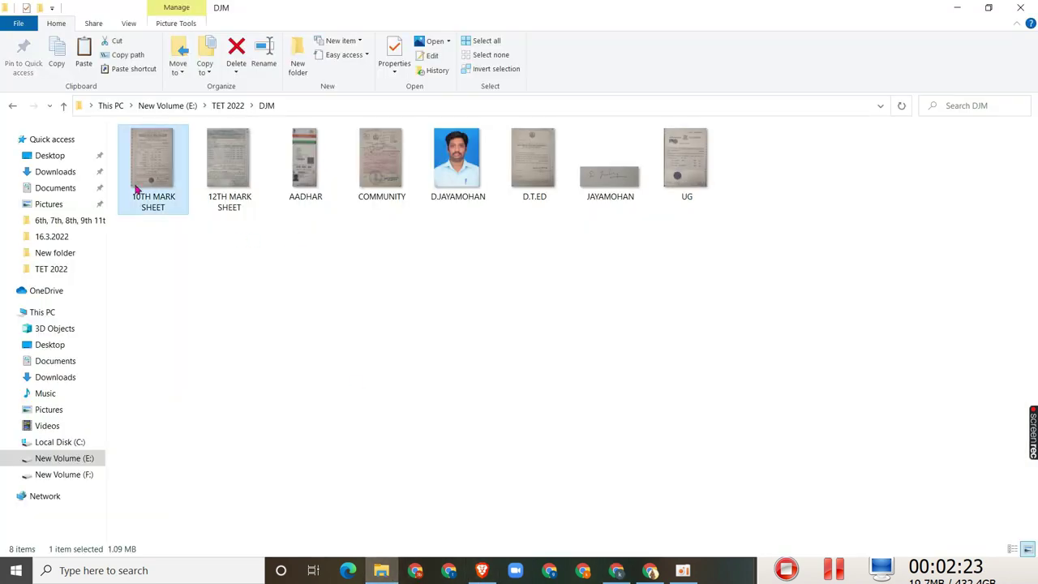
{"action": "left_click", "coordinate": [616, 570]}
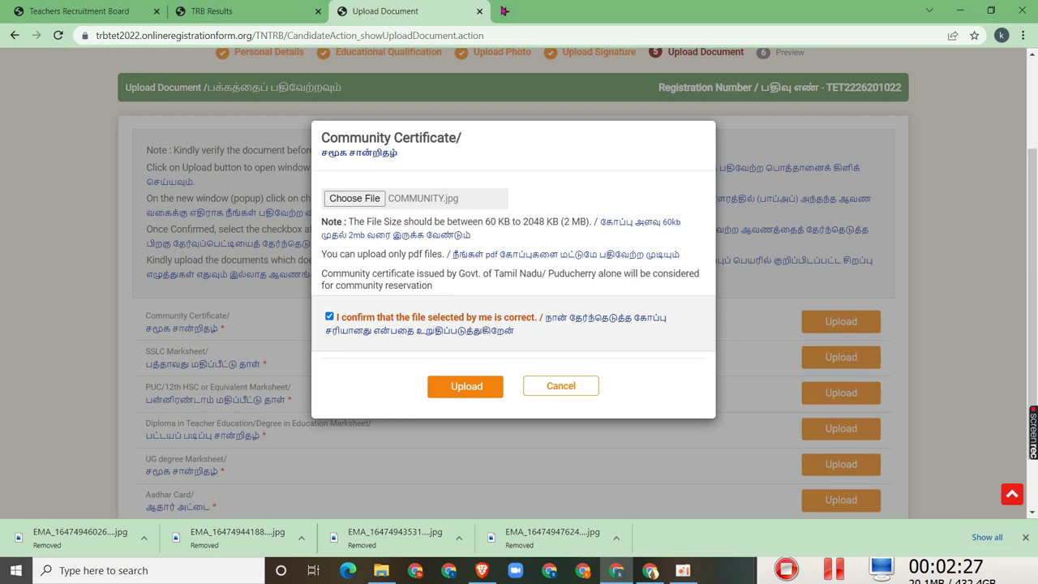
{"action": "left_click", "coordinate": [504, 11]}
Search 'image to pdf' and open the Smallpdf JPG to PDF result in four extra tabs
{"action": "type", "text": "IM"}
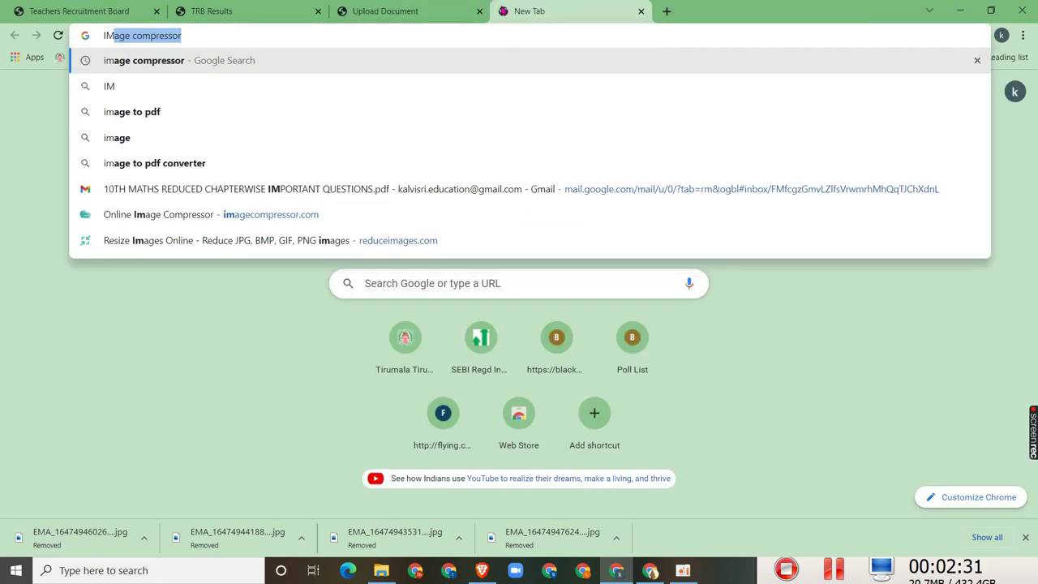
{"action": "key", "text": "Down"}
{"action": "key", "text": "Down"}
{"action": "key", "text": "Return"}
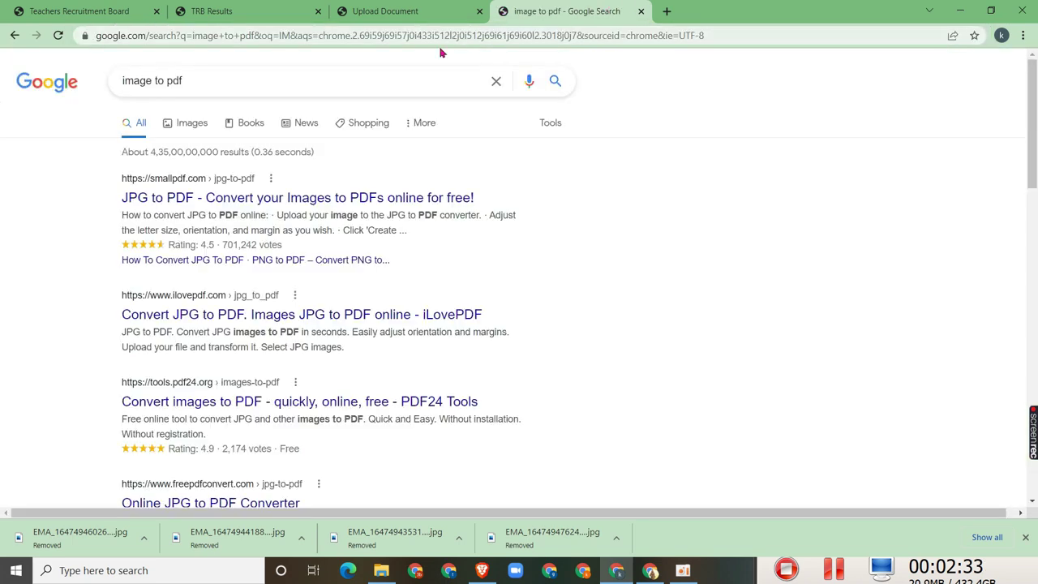
{"action": "right_click", "coordinate": [204, 205]}
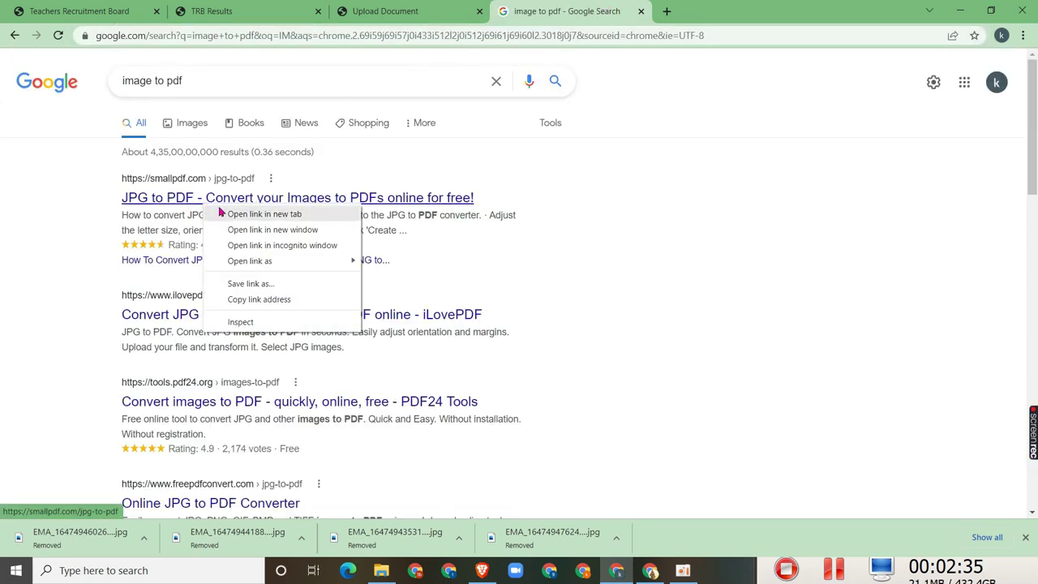
{"action": "left_click", "coordinate": [212, 209]}
{"action": "right_click", "coordinate": [230, 197]}
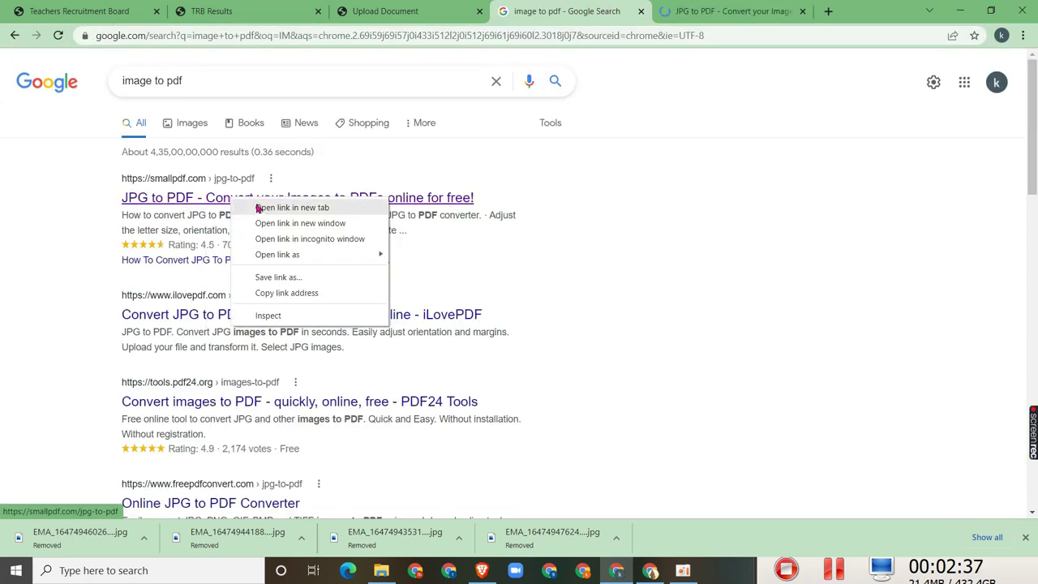
{"action": "left_click", "coordinate": [258, 201]}
{"action": "right_click", "coordinate": [257, 201]}
{"action": "left_click", "coordinate": [283, 204]}
{"action": "right_click", "coordinate": [282, 205]}
{"action": "left_click", "coordinate": [294, 212]}
{"action": "left_click", "coordinate": [289, 201]}
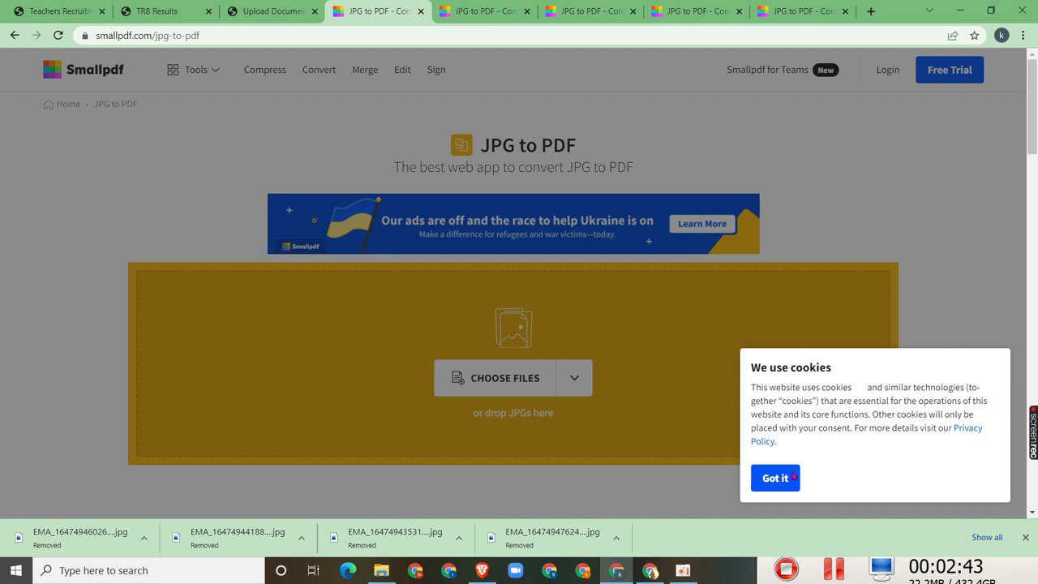
Dismiss the cookie notice and load the 10TH MARK SHEET image into the first converter
{"action": "left_click", "coordinate": [762, 482]}
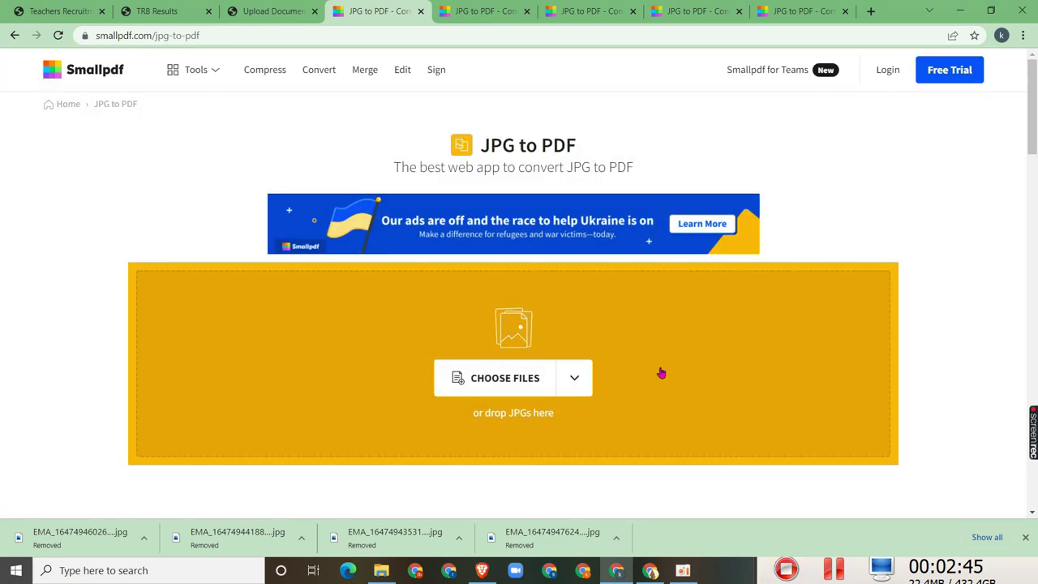
{"action": "left_click", "coordinate": [811, 569]}
{"action": "left_click", "coordinate": [1004, 280]}
{"action": "left_click", "coordinate": [476, 384]}
{"action": "left_click", "coordinate": [160, 132]}
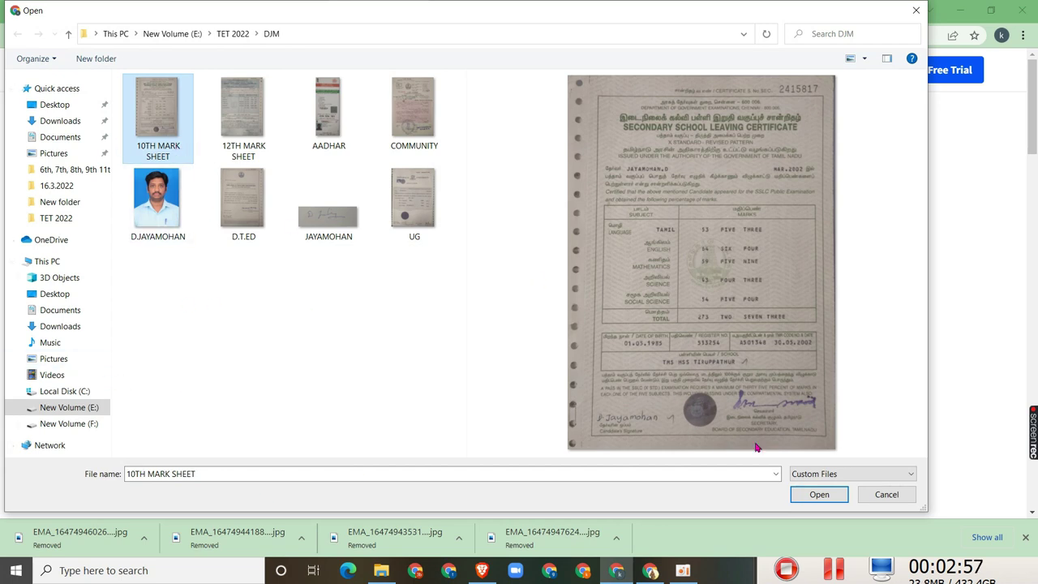
{"action": "left_click", "coordinate": [819, 494]}
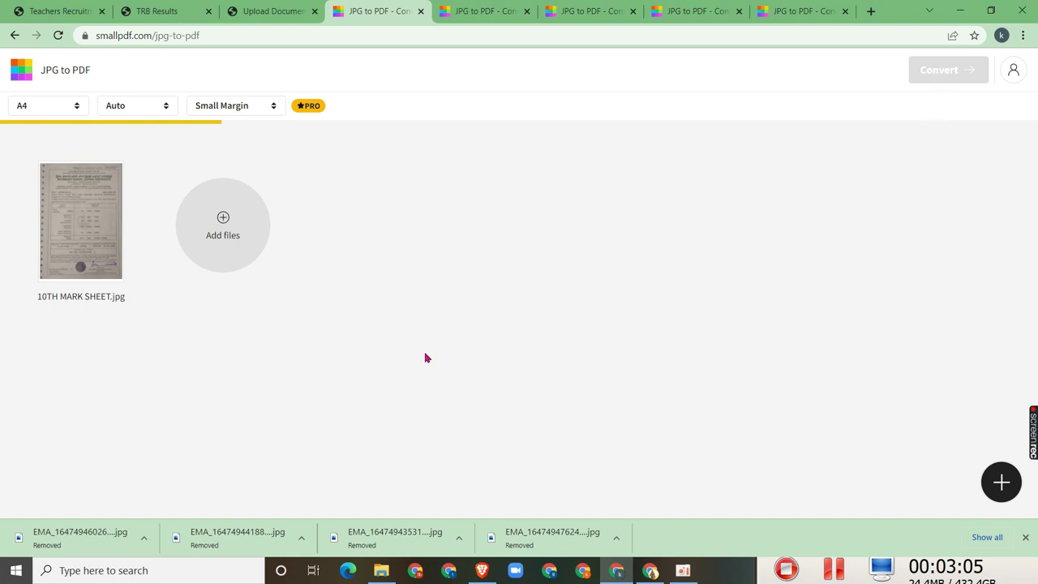
Load the 12TH MARK SHEET and AADHAR images into the next two converter tabs
{"action": "left_click", "coordinate": [454, 10]}
{"action": "left_click", "coordinate": [500, 378]}
{"action": "left_click", "coordinate": [240, 150]}
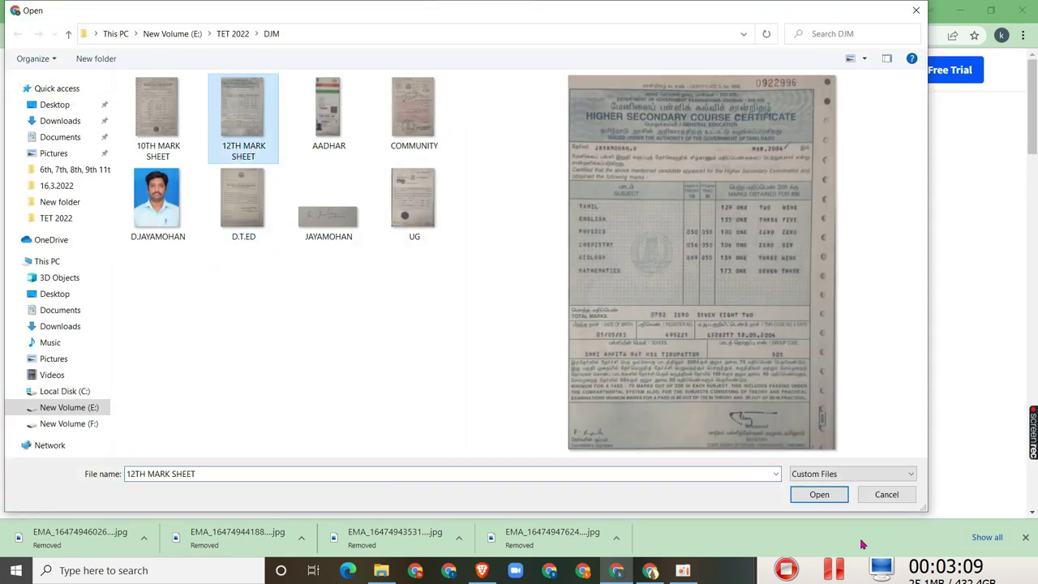
{"action": "left_click", "coordinate": [819, 494]}
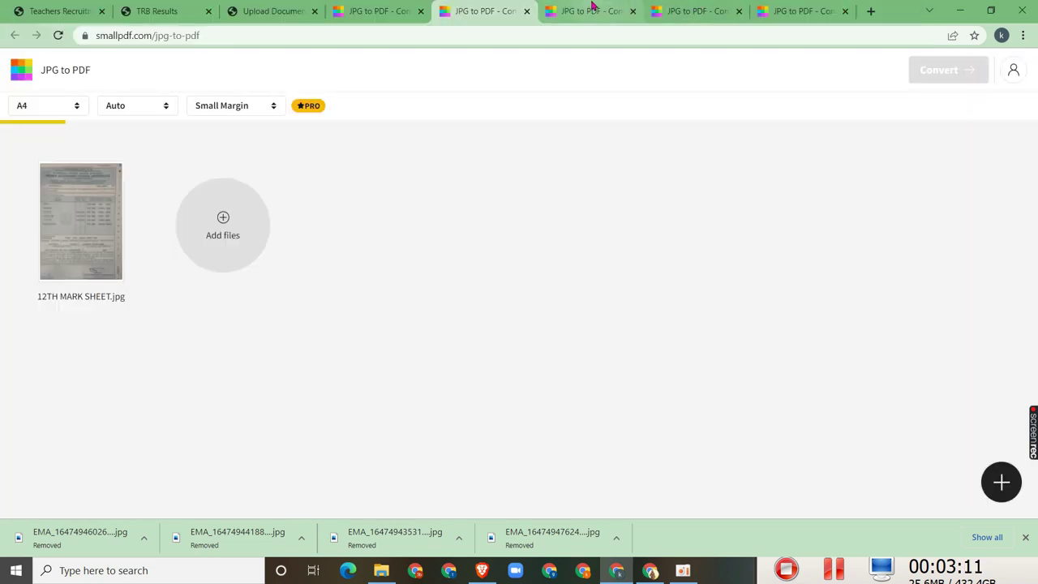
{"action": "left_click", "coordinate": [592, 10]}
{"action": "left_click", "coordinate": [594, 387]}
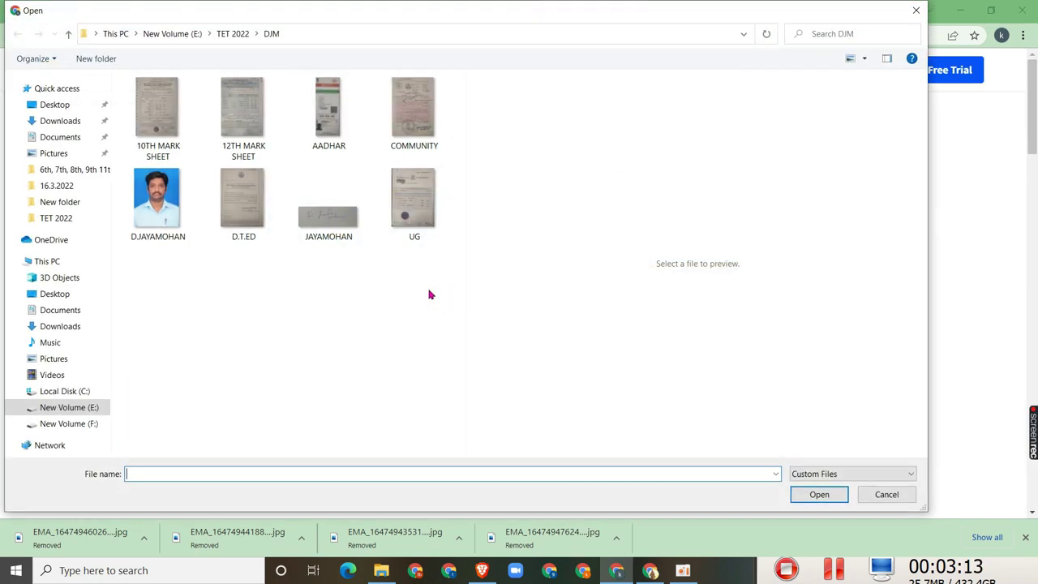
{"action": "left_click", "coordinate": [315, 134]}
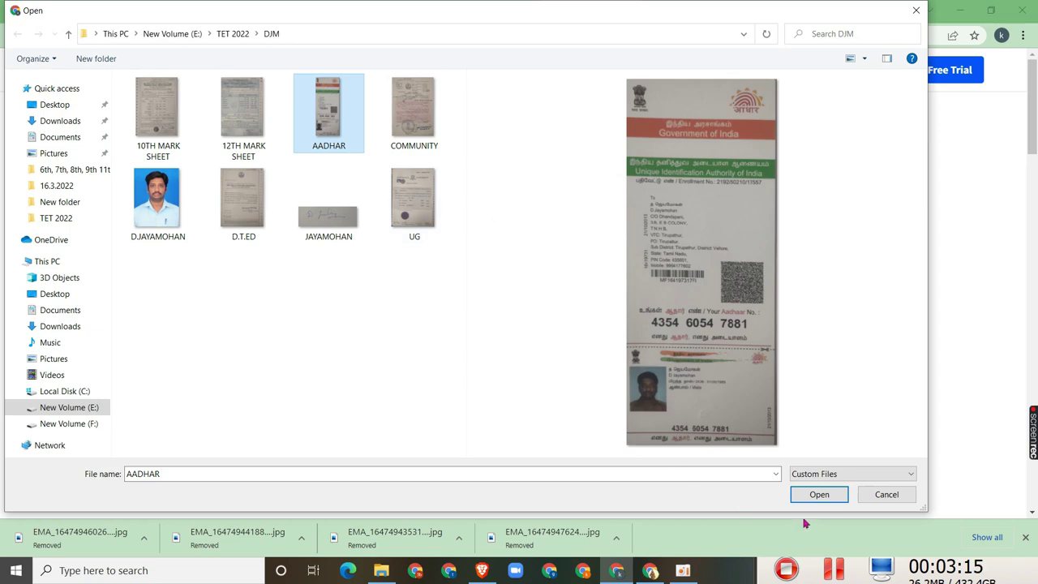
{"action": "left_click", "coordinate": [817, 494]}
Load the COMMUNITY and D.T.ED images into the remaining converter tabs
{"action": "left_click", "coordinate": [706, 11]}
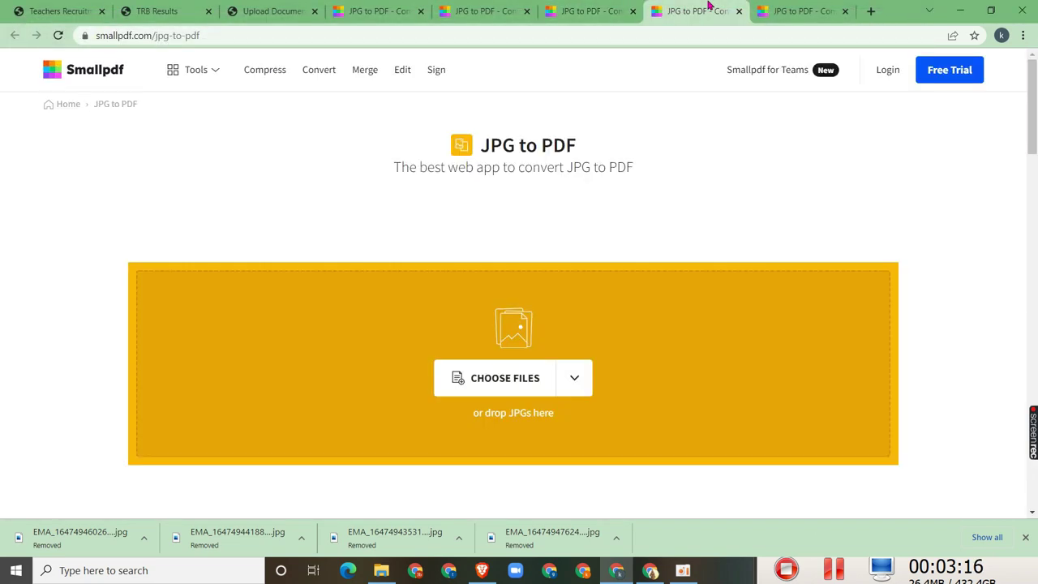
{"action": "left_click", "coordinate": [519, 375]}
{"action": "left_click", "coordinate": [421, 130]}
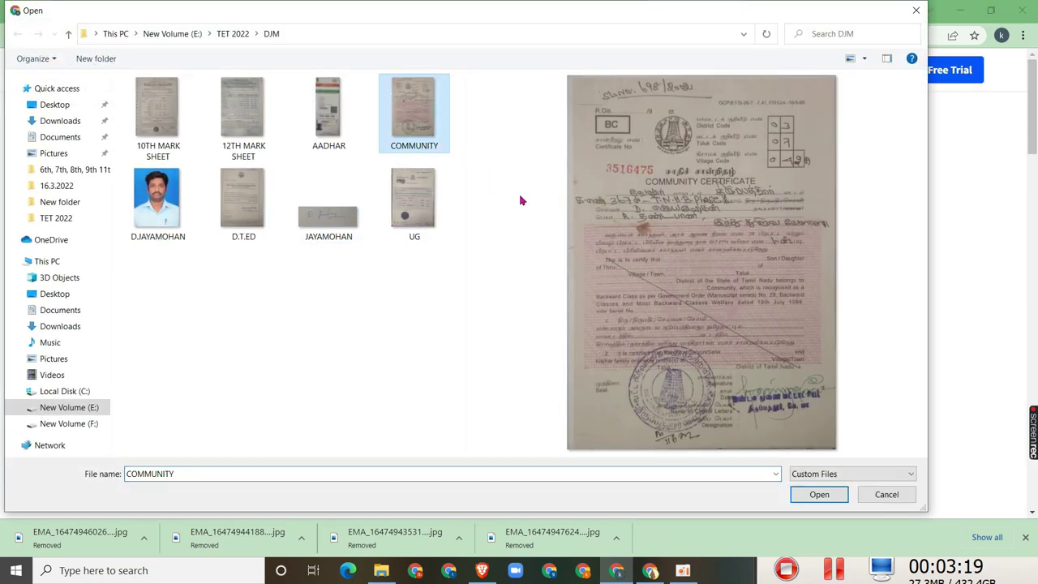
{"action": "left_click", "coordinate": [797, 494]}
{"action": "left_click", "coordinate": [803, 10]}
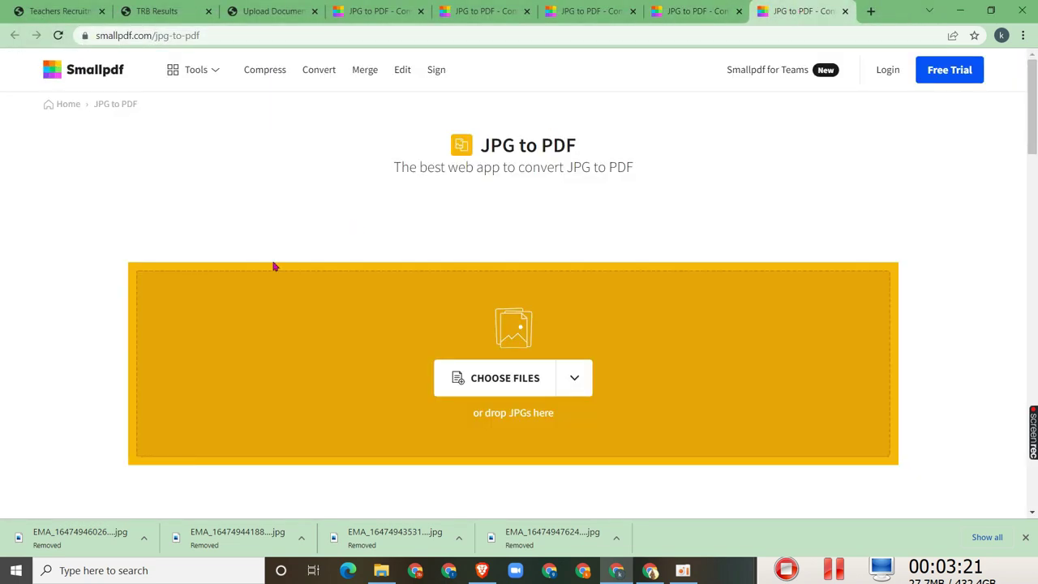
{"action": "left_click", "coordinate": [486, 383]}
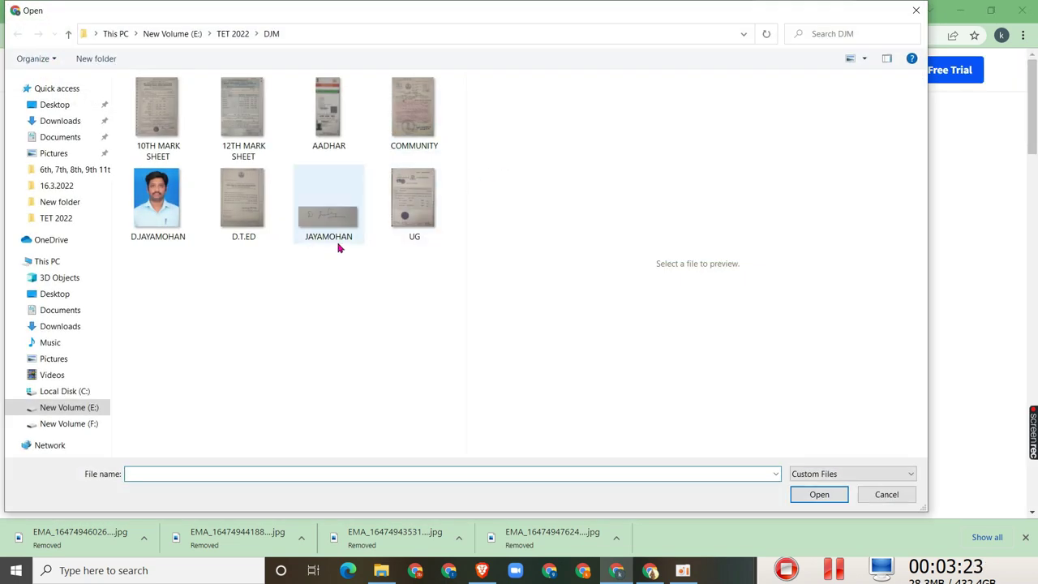
{"action": "left_click", "coordinate": [264, 241]}
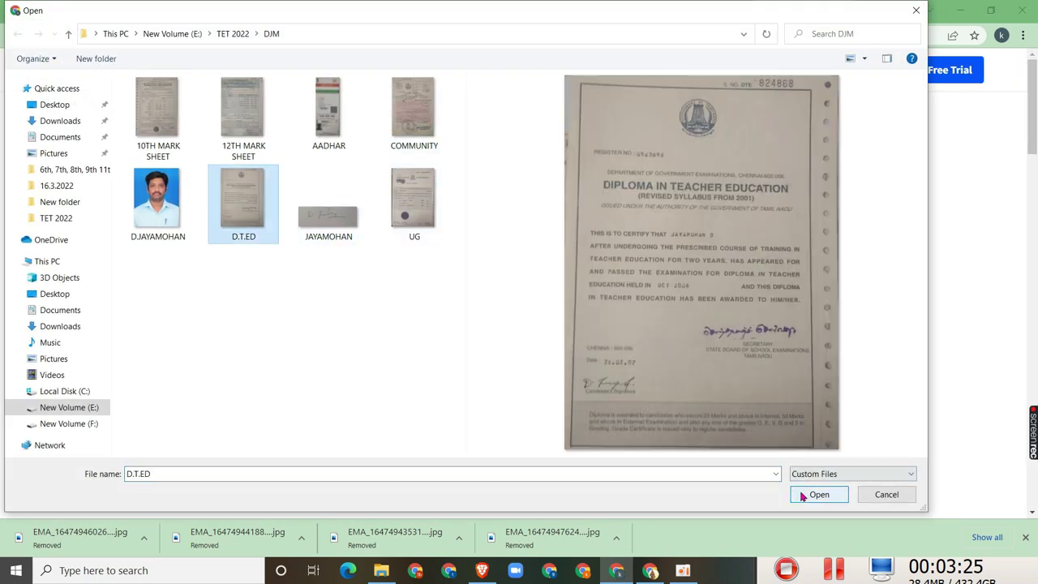
{"action": "left_click", "coordinate": [817, 494]}
{"action": "left_click", "coordinate": [290, 8]}
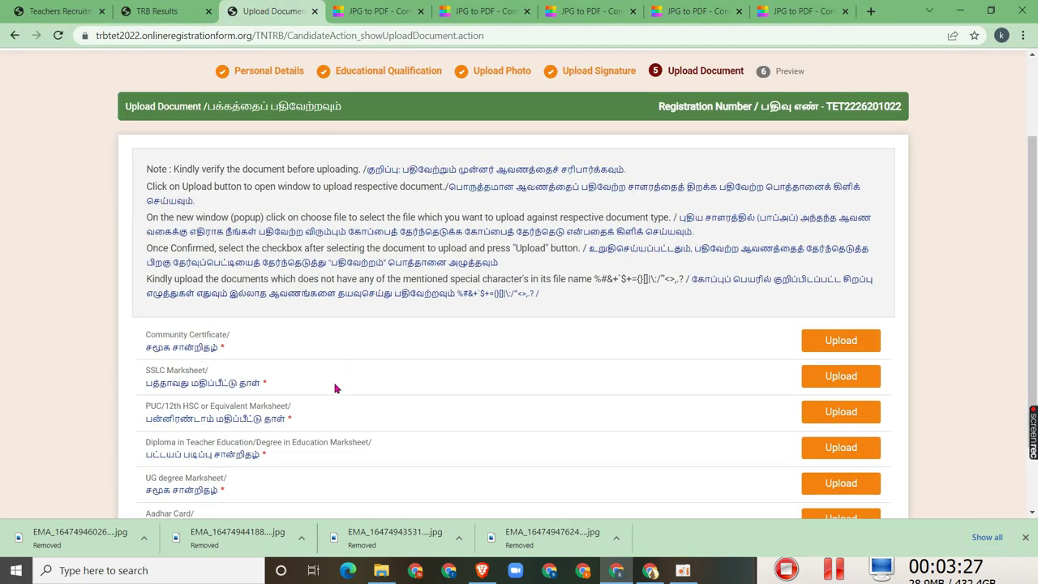
Search 'image to pdf' in a new tab and convert the 10TH MARK SHEET image to PDF
{"action": "scroll", "coordinate": [338, 380], "scroll_direction": "down", "scroll_amount": 1}
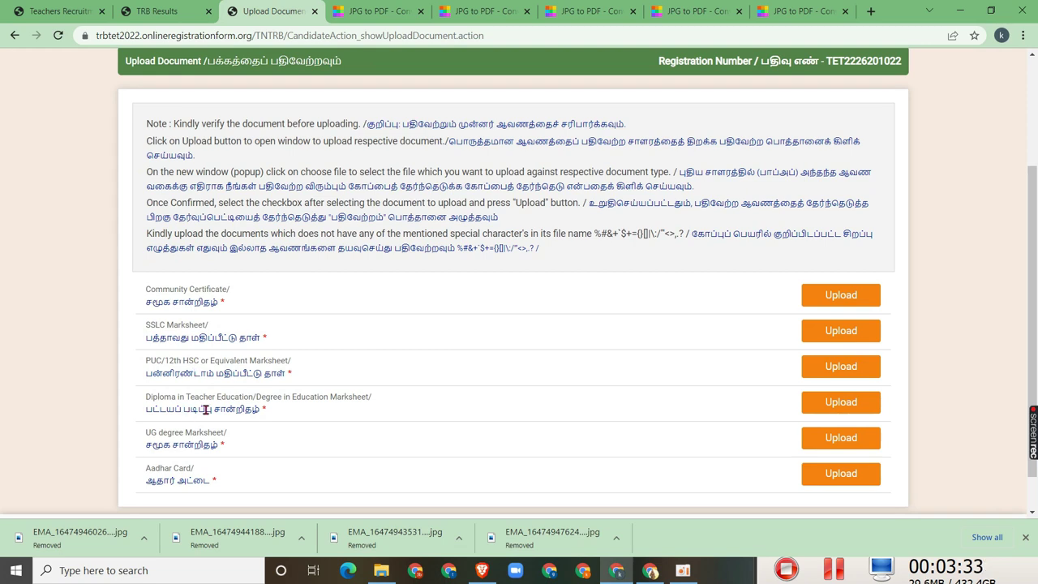
{"action": "left_click", "coordinate": [871, 12]}
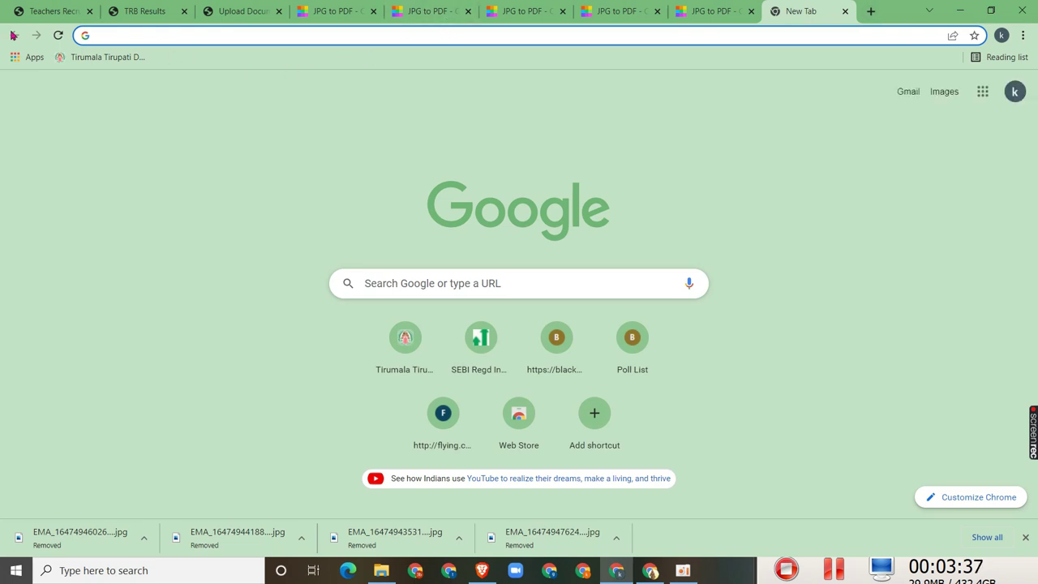
{"action": "type", "text": "IM"}
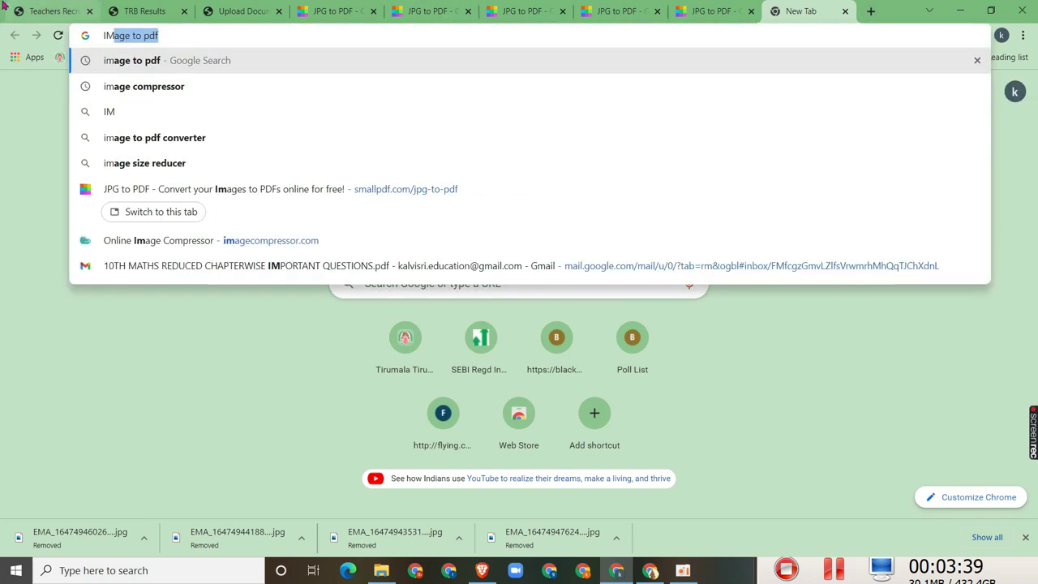
{"action": "key", "text": "Return"}
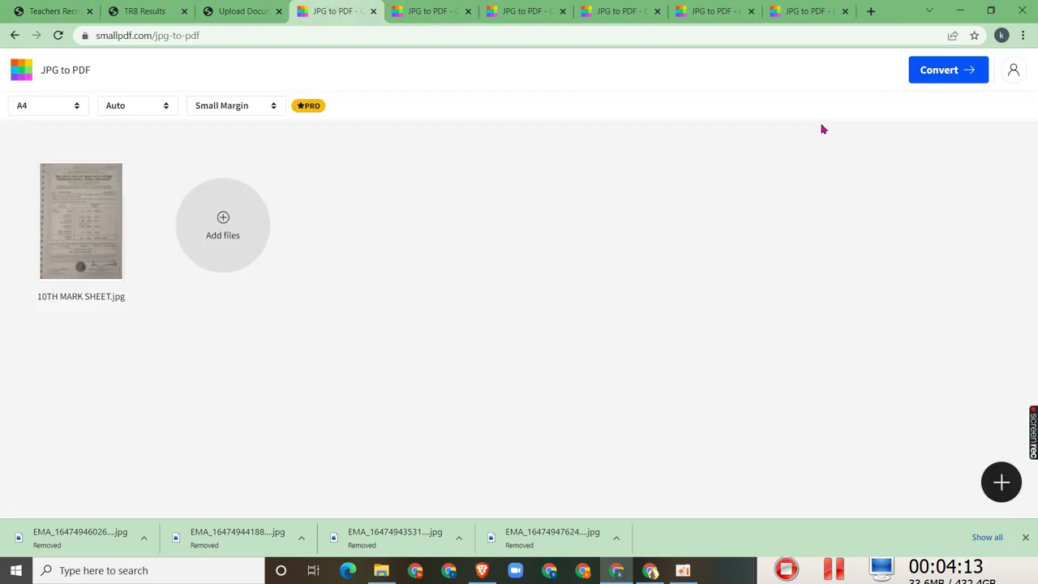
{"action": "left_click", "coordinate": [946, 70]}
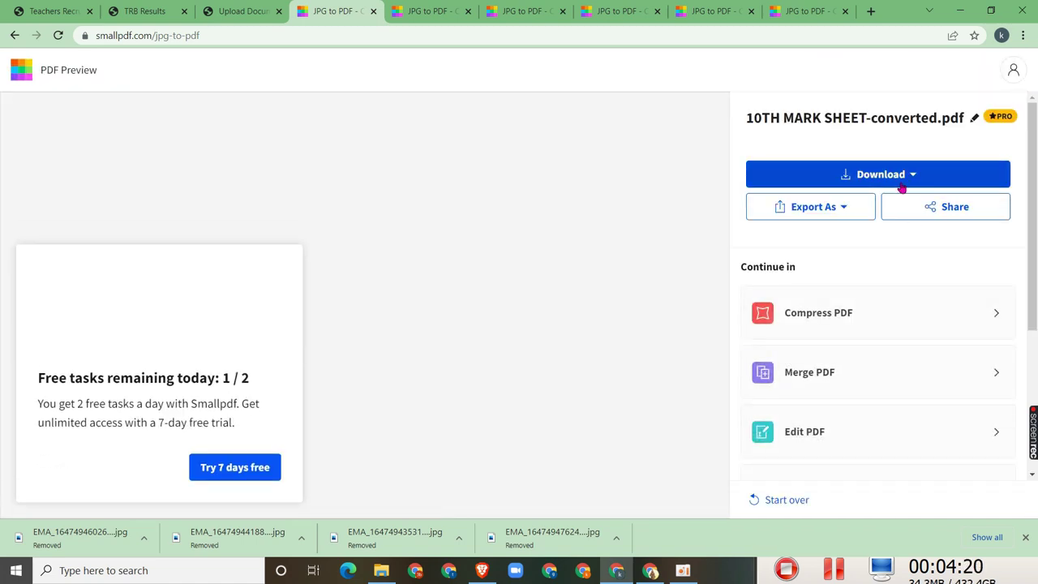
Save 10TH MARK SHEET-converted.pdf to the device and go back to the TNTET Upload Document page
{"action": "left_click", "coordinate": [902, 181]}
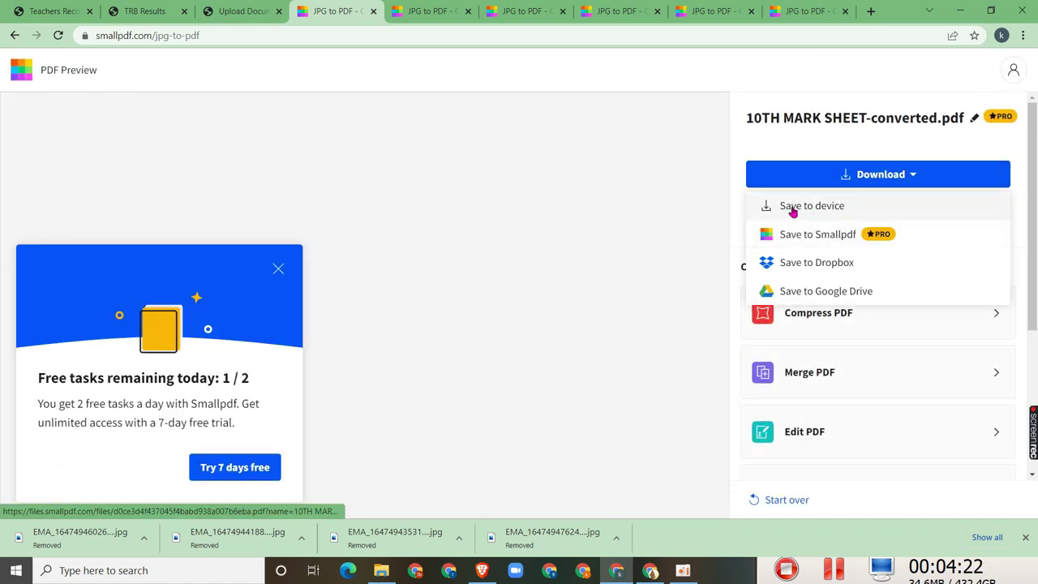
{"action": "left_click", "coordinate": [827, 209]}
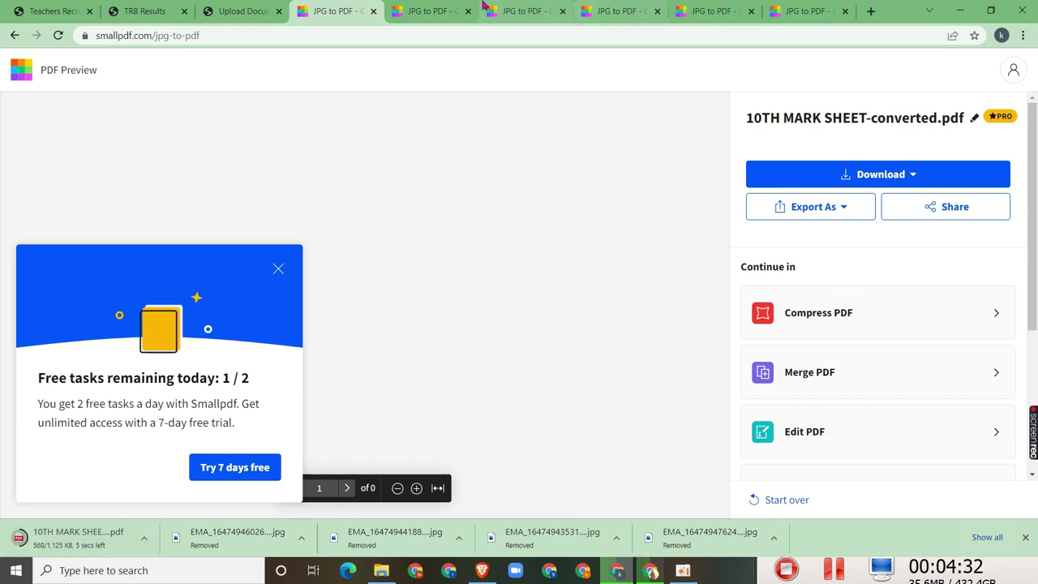
{"action": "left_click", "coordinate": [430, 9]}
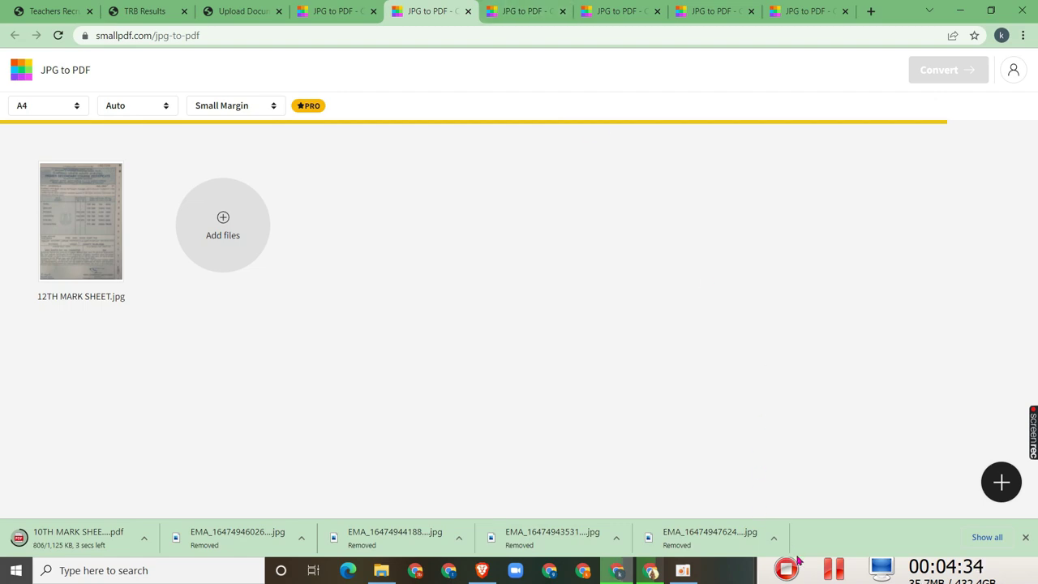
{"action": "left_click", "coordinate": [785, 570]}
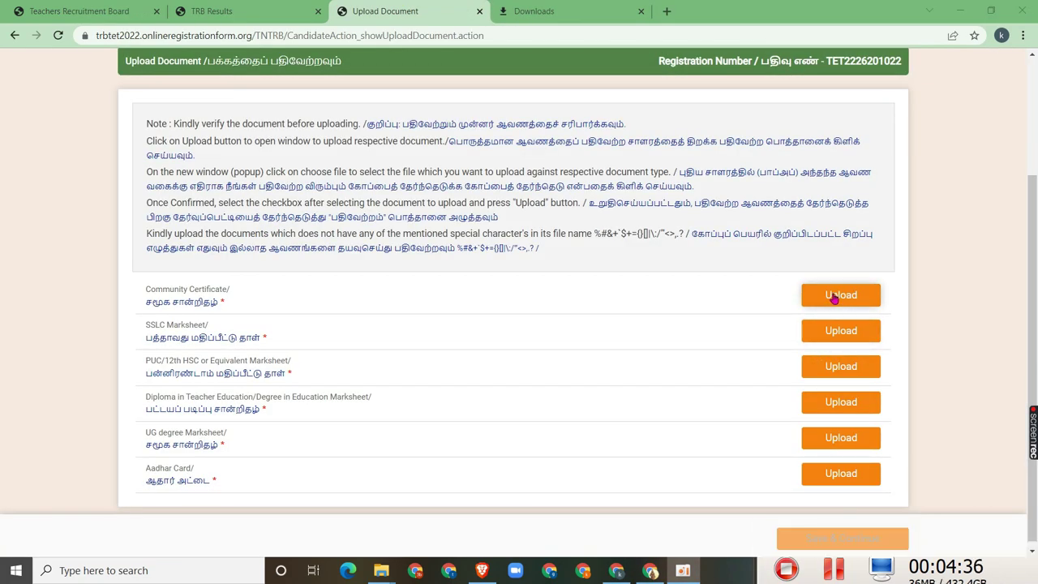
Upload COMMUNITY.pdf as the Community Certificate, then start the SSLC Marksheet upload
{"action": "left_click", "coordinate": [837, 295]}
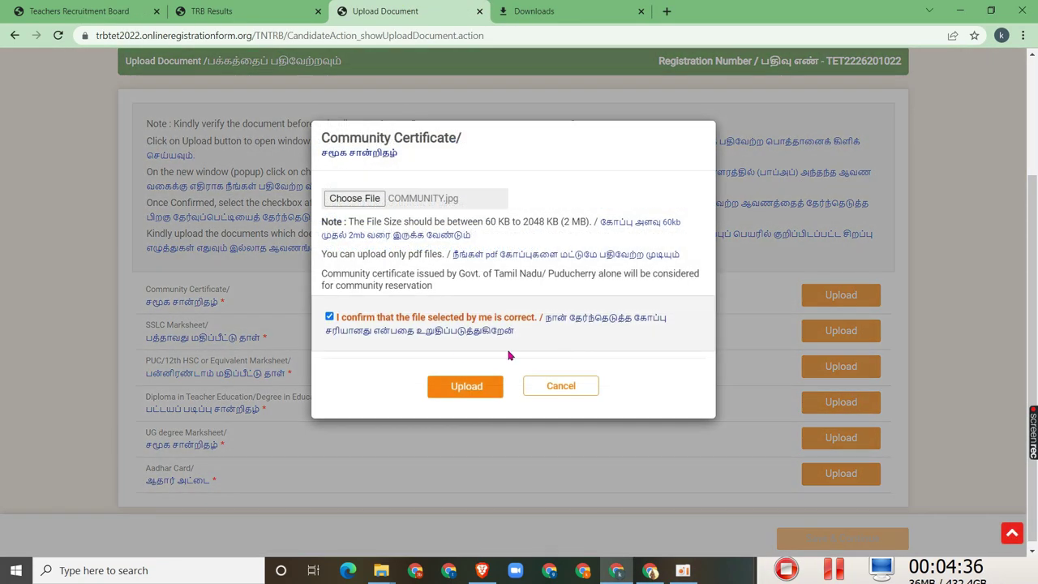
{"action": "left_click", "coordinate": [353, 200]}
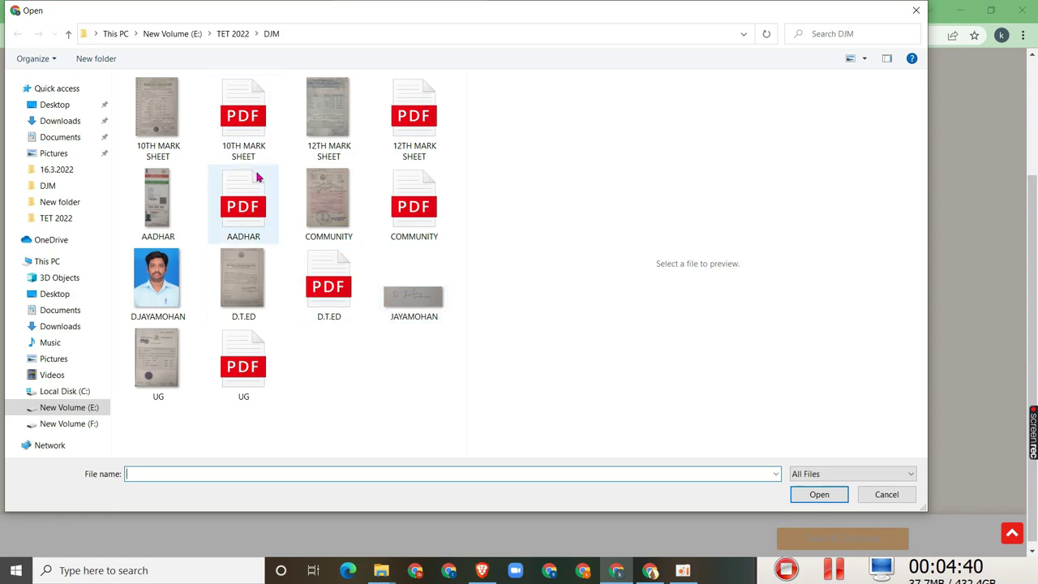
{"action": "left_click_drag", "start_coordinate": [719, 20], "coordinate": [786, 67]}
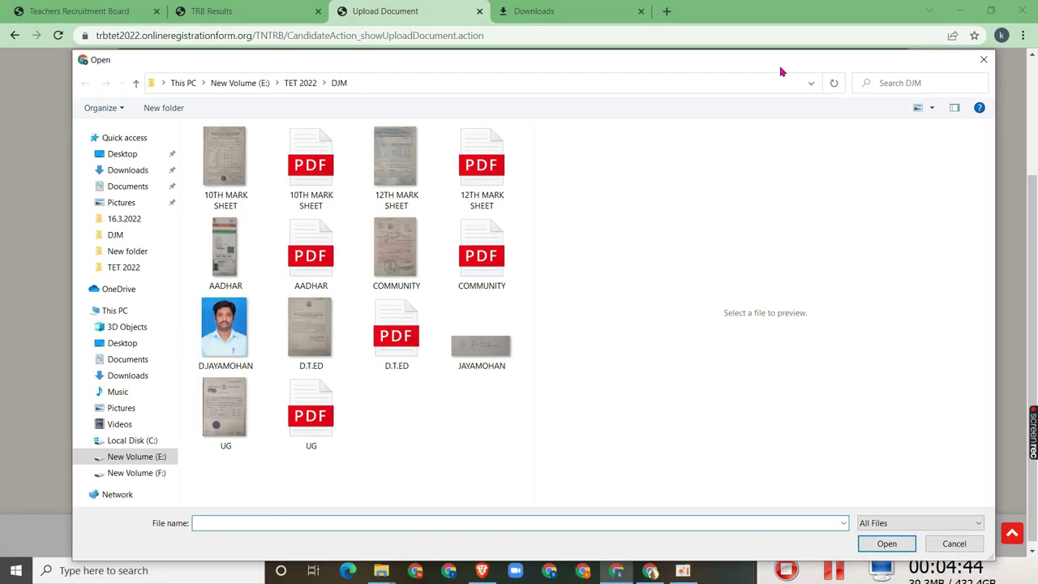
{"action": "left_click", "coordinate": [482, 258]}
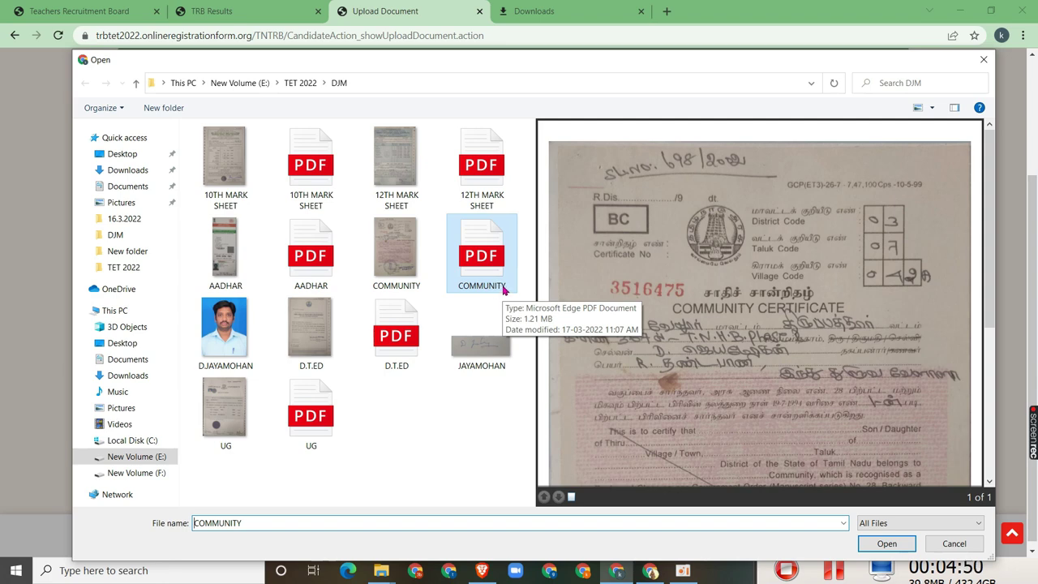
{"action": "left_click", "coordinate": [887, 545]}
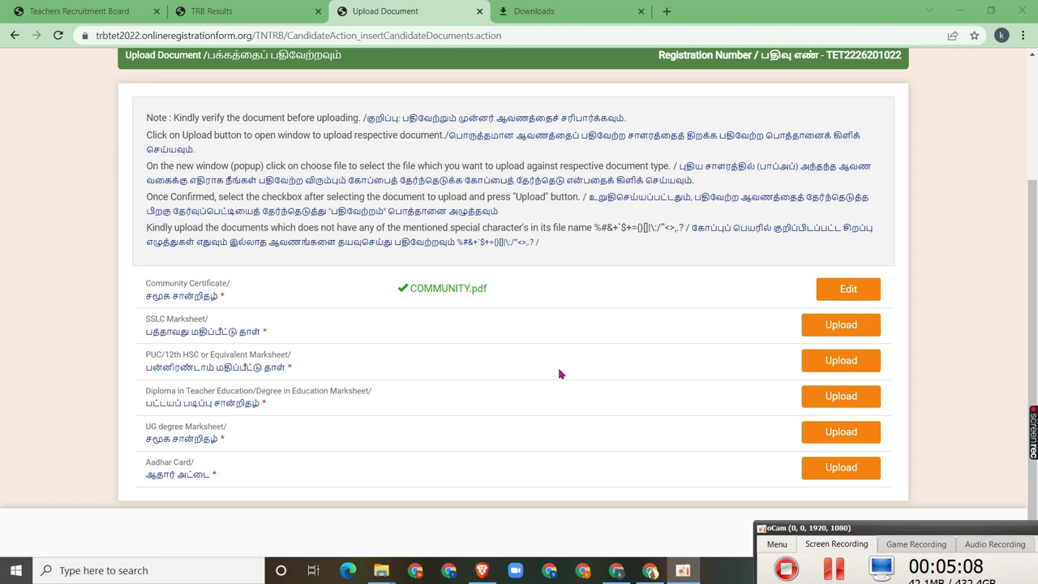
{"action": "left_click", "coordinate": [830, 326]}
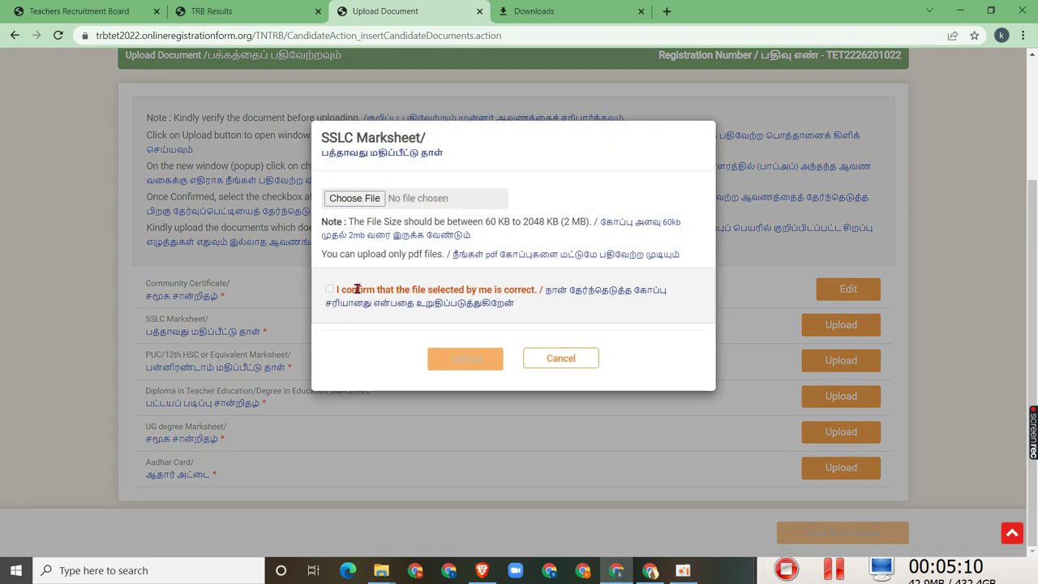
Submit 10TH MARK SHEET.pdf as the SSLC Marksheet; after it is rejected, bring up the DJM folder
{"action": "left_click", "coordinate": [349, 201]}
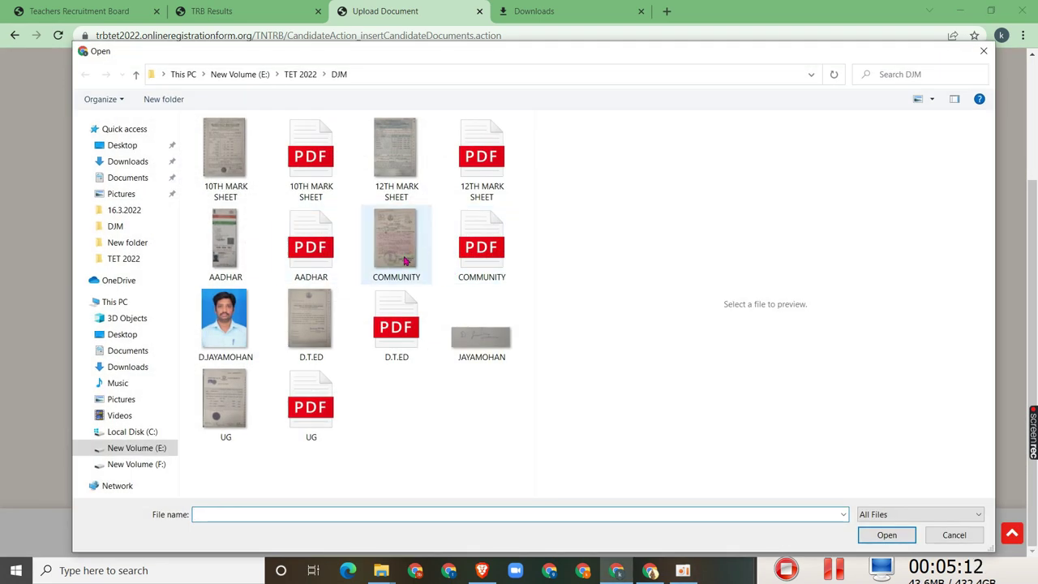
{"action": "left_click", "coordinate": [320, 199]}
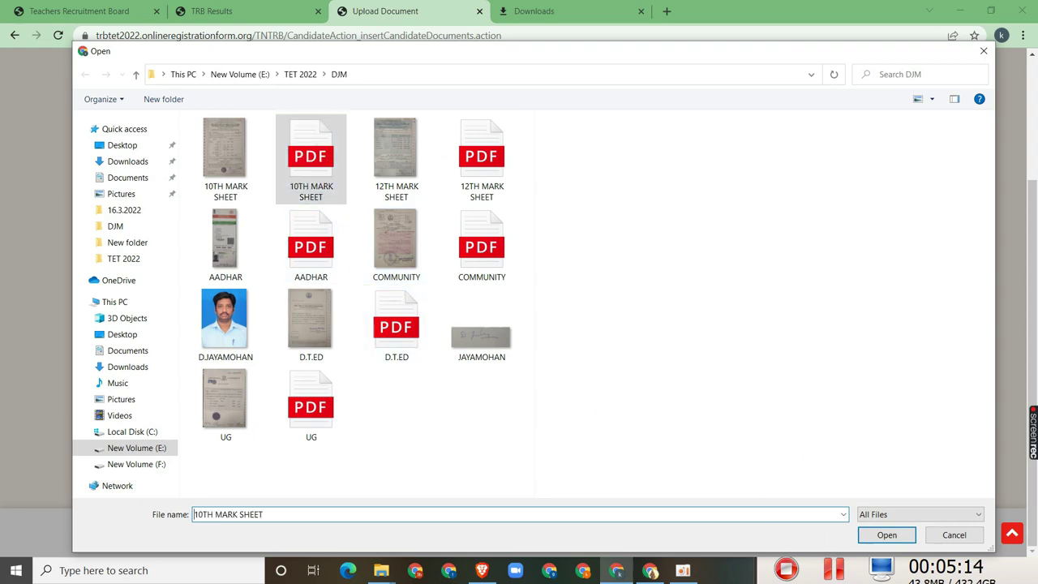
{"action": "left_click", "coordinate": [887, 535]}
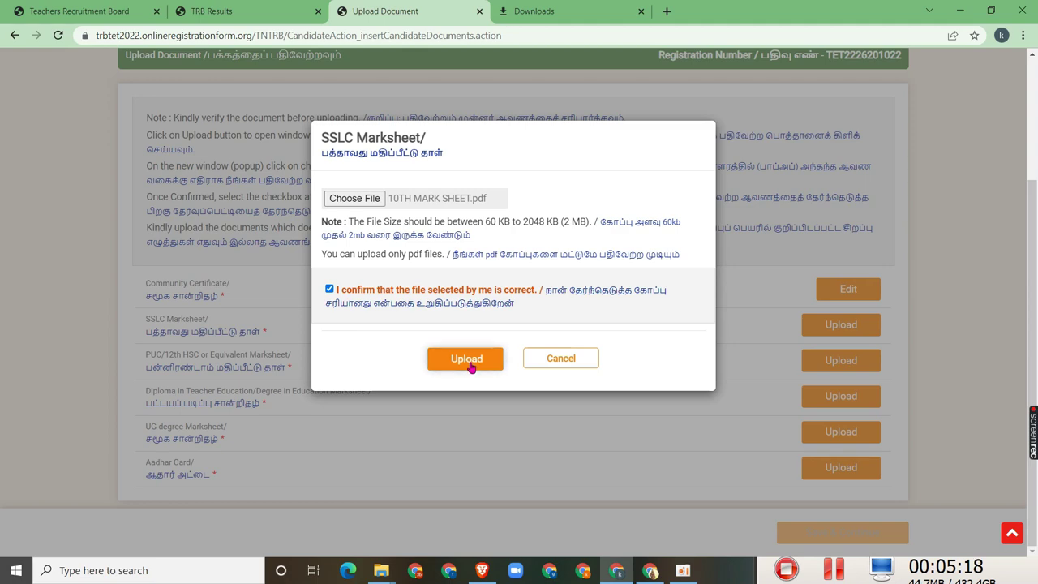
{"action": "left_click", "coordinate": [468, 363]}
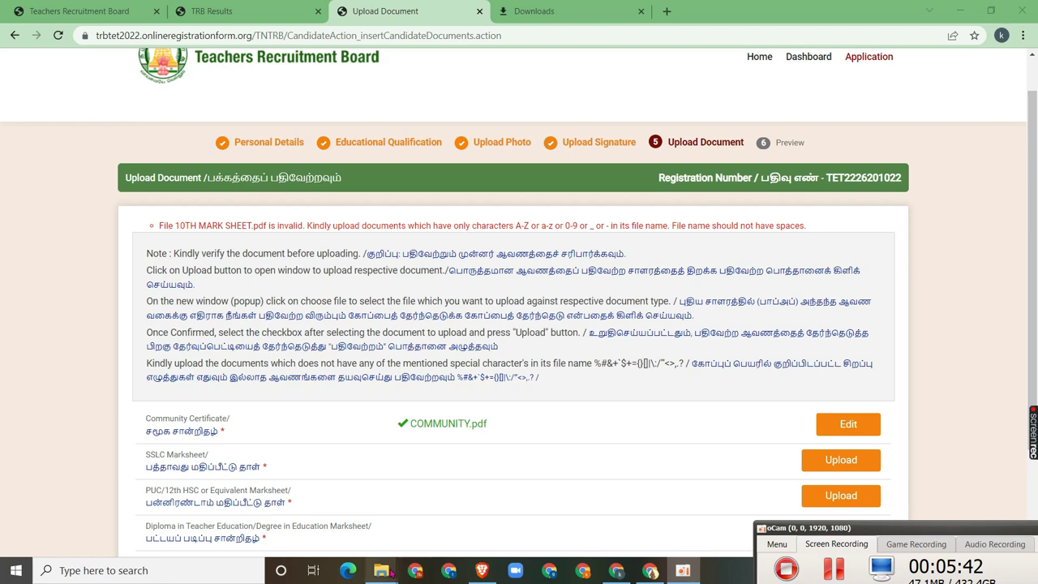
{"action": "mouse_move", "coordinate": [390, 573]}
{"action": "left_click", "coordinate": [343, 515]}
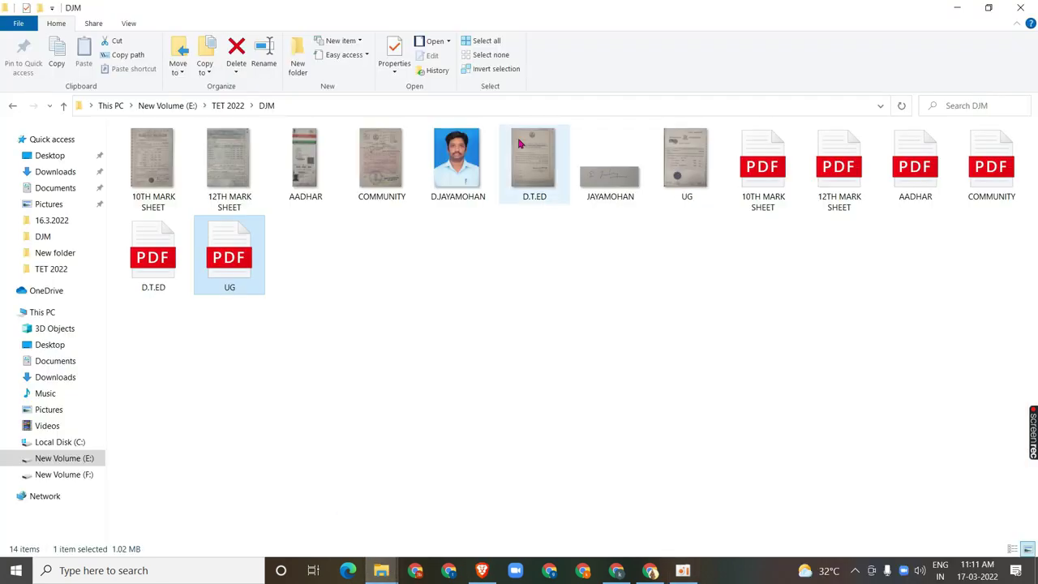
Rename the 10TH MARK SHEET PDF to 10THMARKSHEET without spaces, then return to the browser
{"action": "left_click", "coordinate": [762, 196]}
{"action": "right_click", "coordinate": [762, 196]}
{"action": "left_click", "coordinate": [798, 483]}
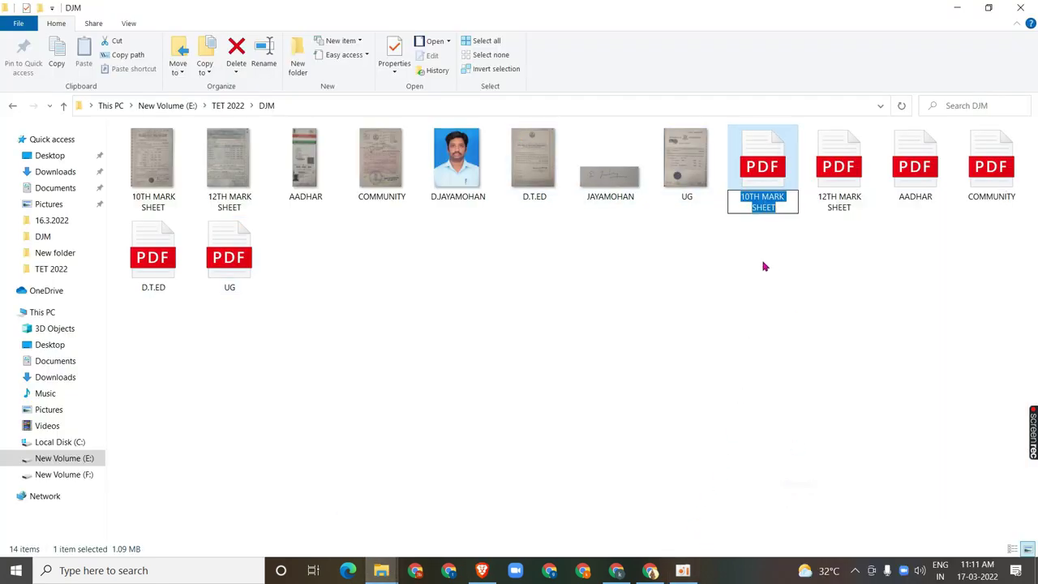
{"action": "left_click", "coordinate": [763, 198]}
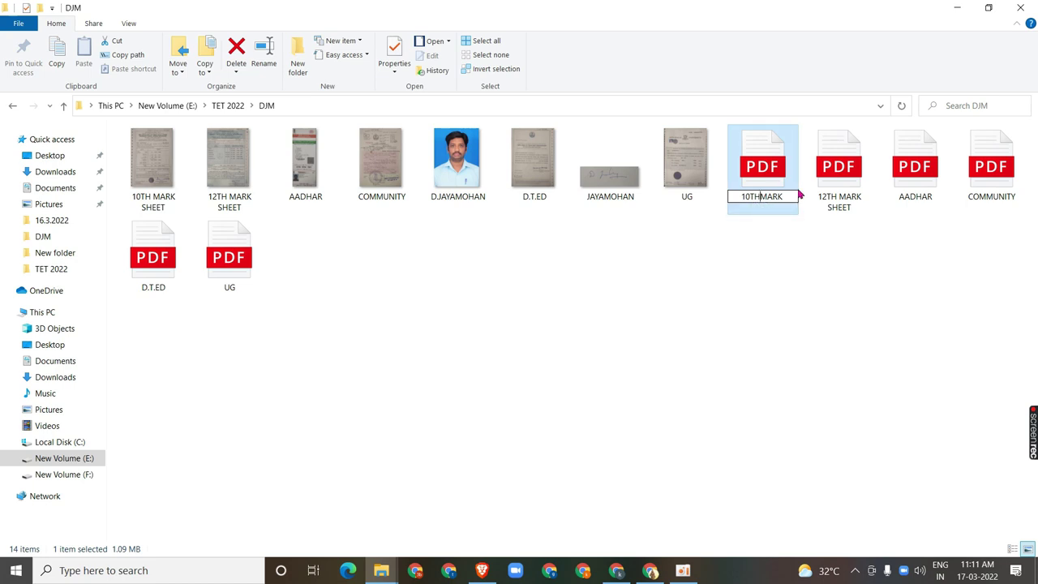
{"action": "key", "text": "Down"}
{"action": "key", "text": "Up"}
{"action": "key", "text": "Down"}
{"action": "key", "text": "BackSpace"}
{"action": "key", "text": "Return"}
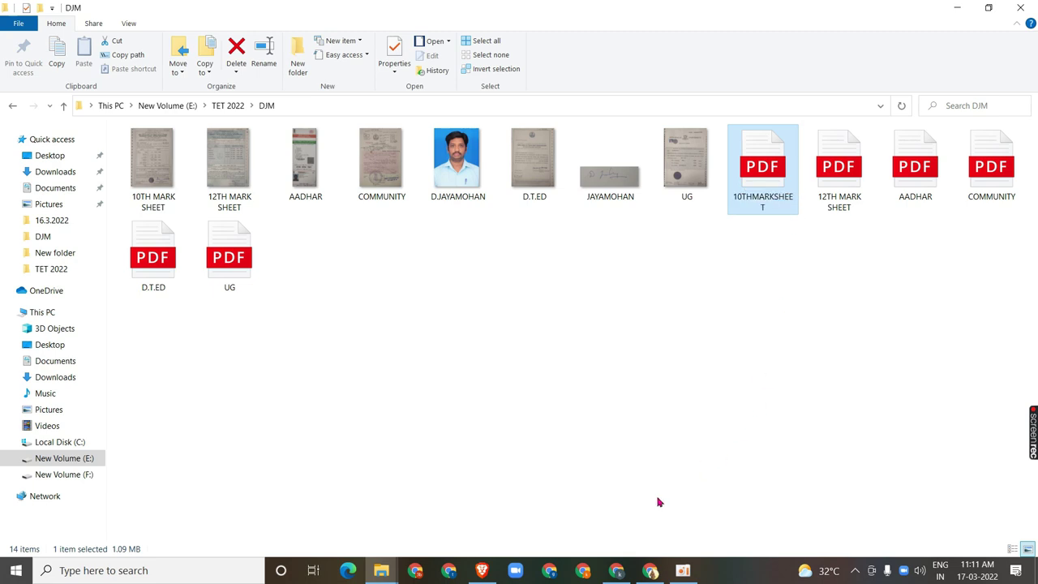
{"action": "left_click", "coordinate": [616, 570]}
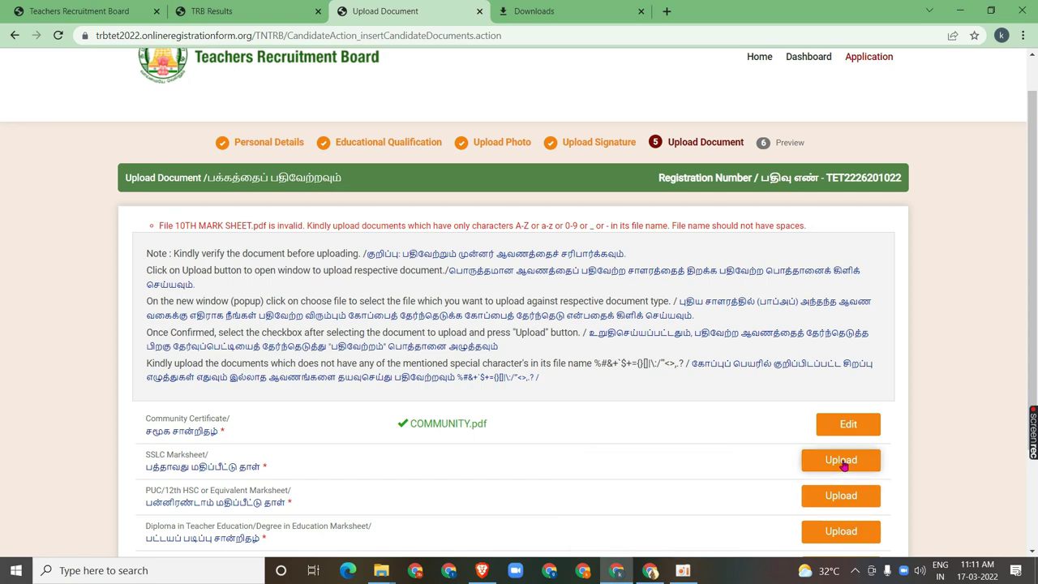
Attach the renamed 10THMARKSHEET.pdf to the SSLC Marksheet upload form
{"action": "left_click", "coordinate": [842, 462]}
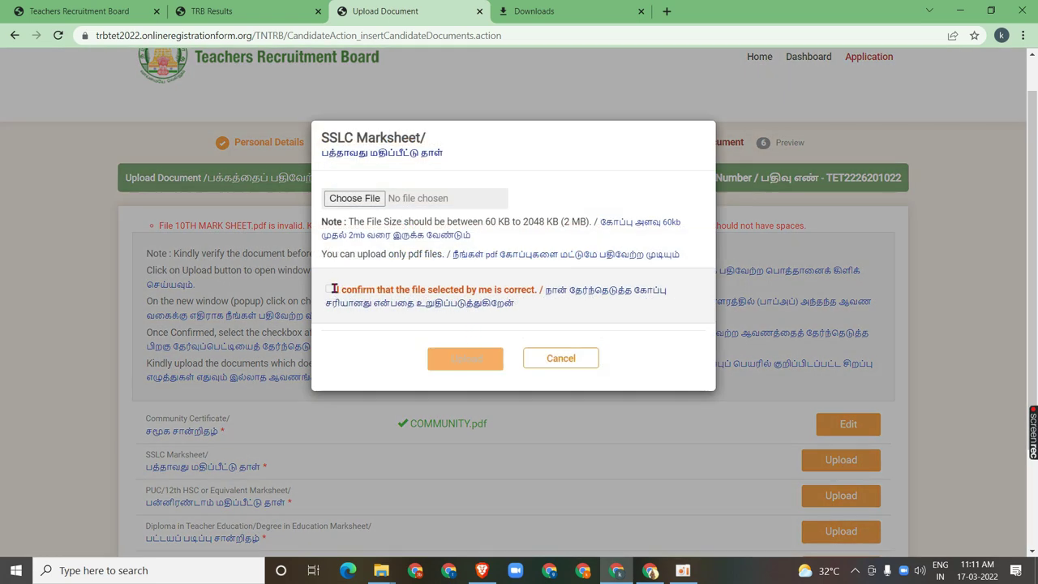
{"action": "left_click", "coordinate": [375, 199]}
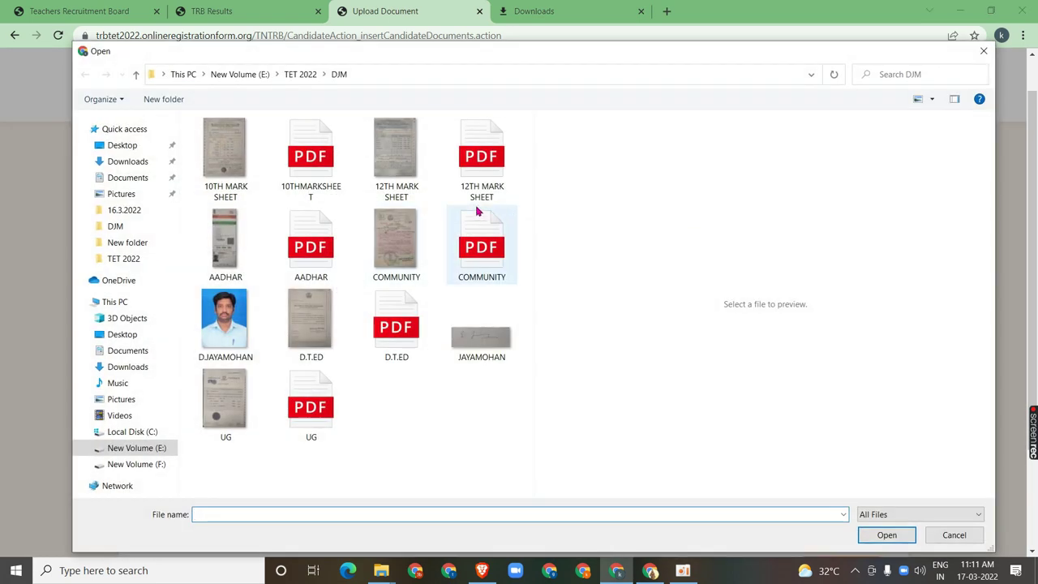
{"action": "left_click", "coordinate": [310, 157]}
{"action": "left_click", "coordinate": [887, 535]}
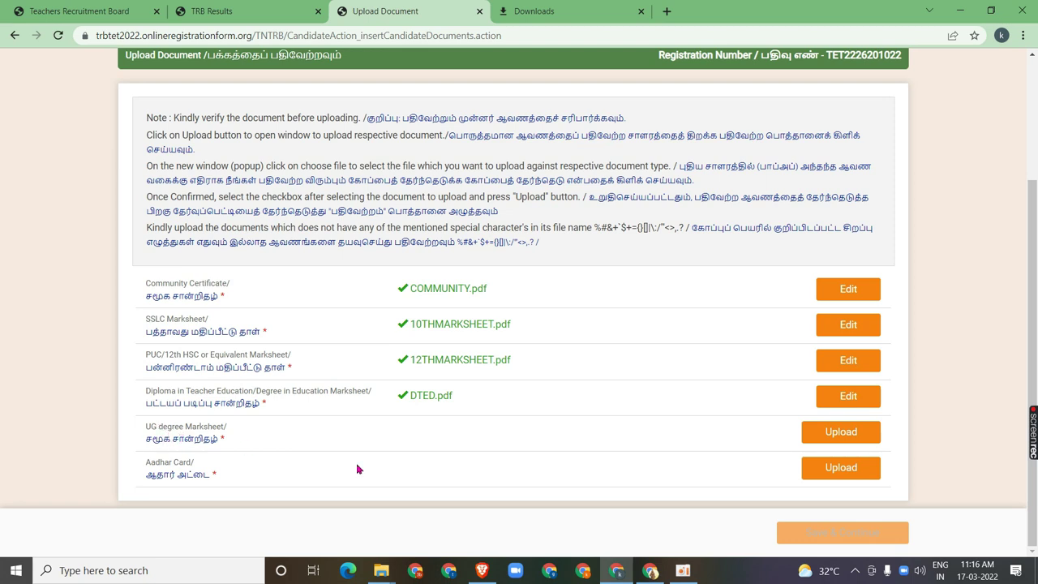
{"action": "left_click", "coordinate": [683, 570]}
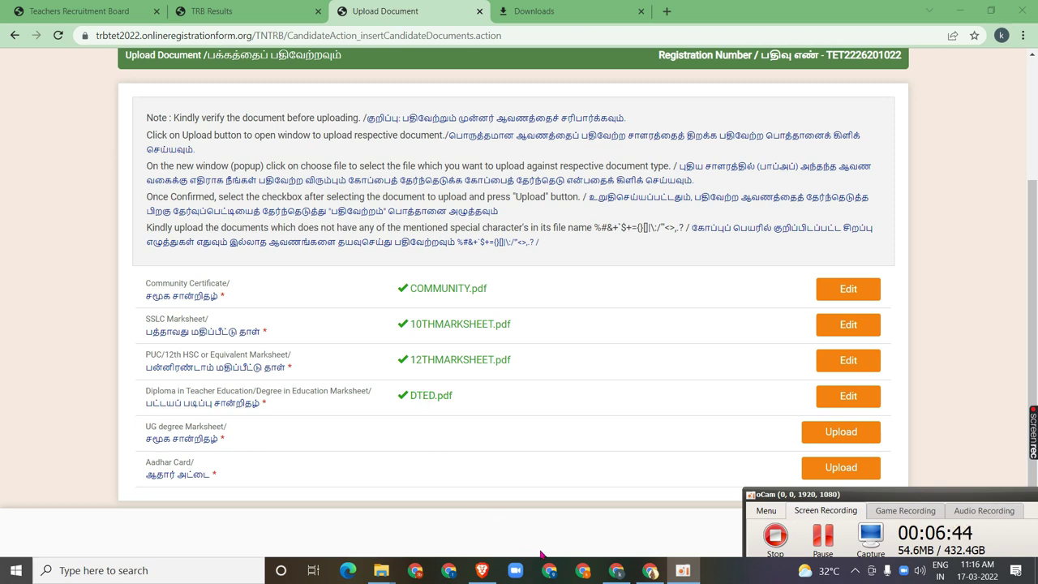
Review the renamed PDFs in the DJM folder, then minimize it to reveal the upload page
{"action": "mouse_move", "coordinate": [381, 570]}
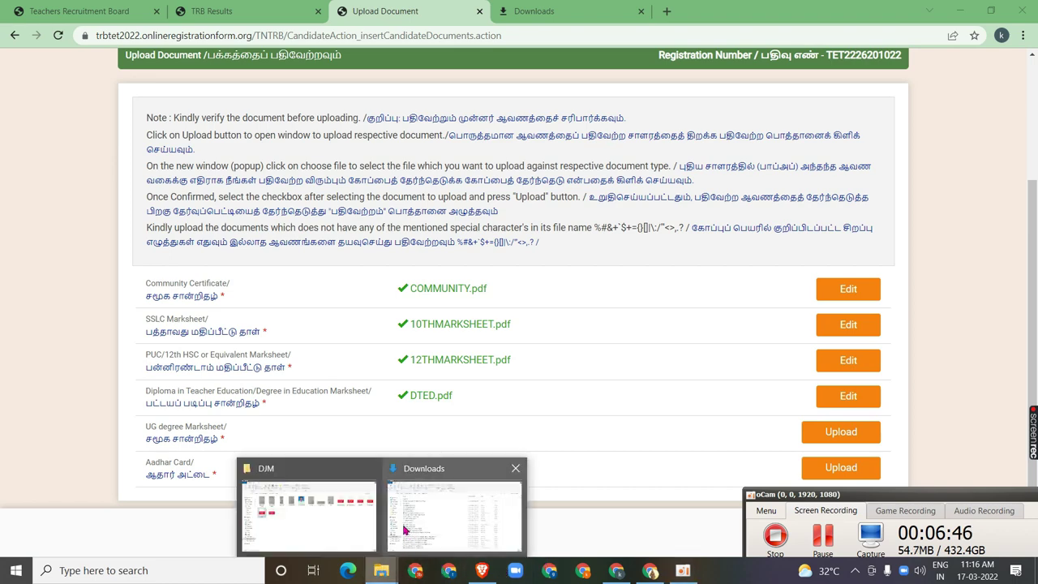
{"action": "left_click", "coordinate": [356, 503]}
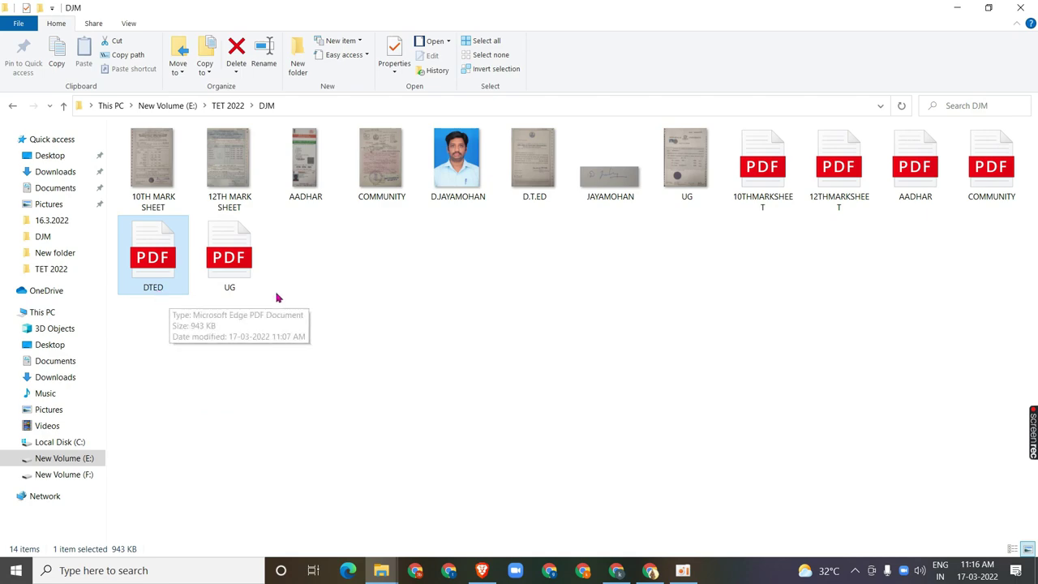
{"action": "left_click", "coordinate": [957, 8]}
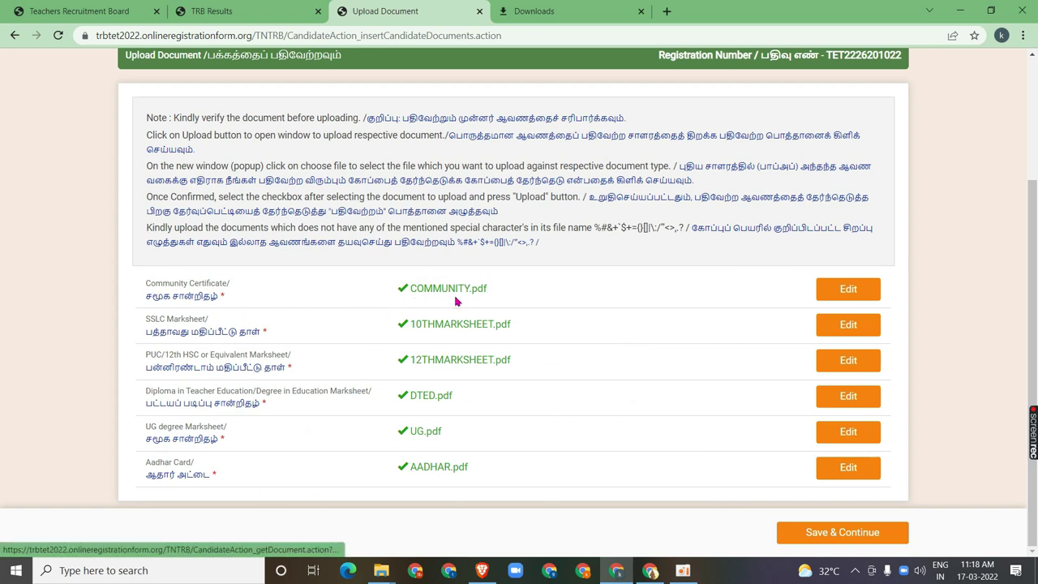
{"action": "mouse_move", "coordinate": [381, 570]}
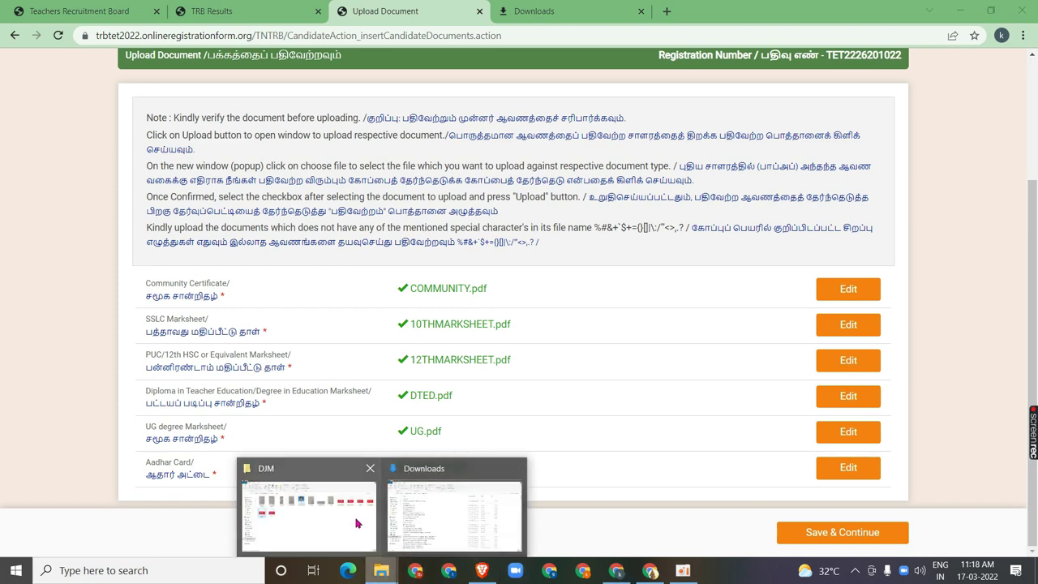
{"action": "left_click", "coordinate": [357, 523]}
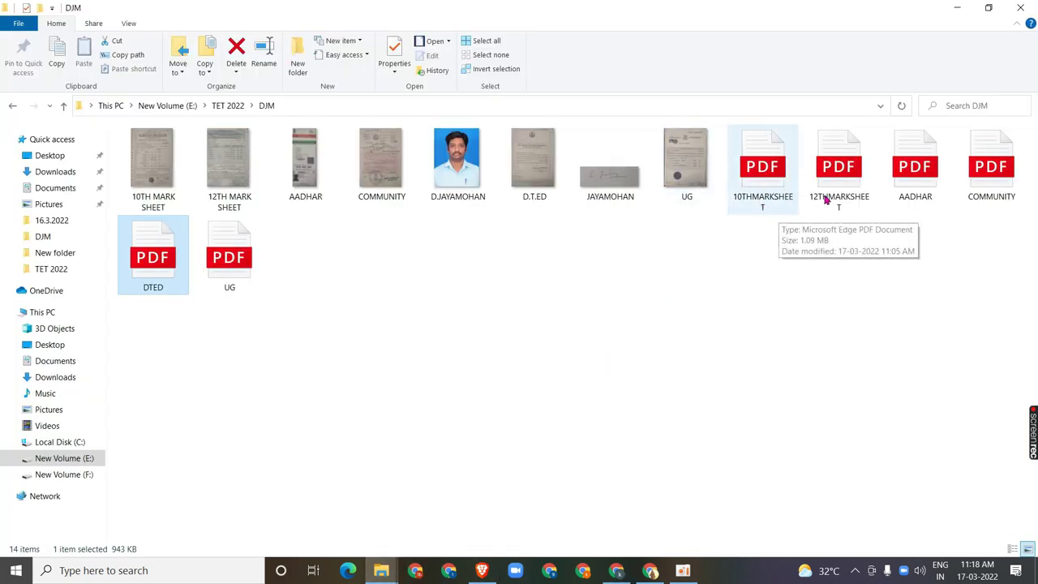
{"action": "right_click", "coordinate": [755, 195]}
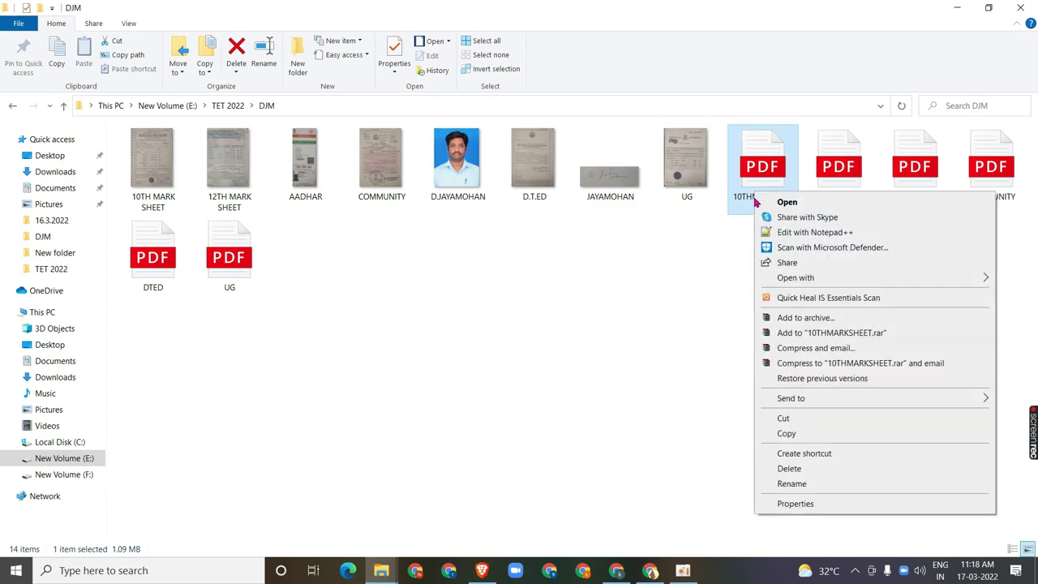
{"action": "left_click", "coordinate": [822, 485]}
{"action": "left_click", "coordinate": [749, 314]}
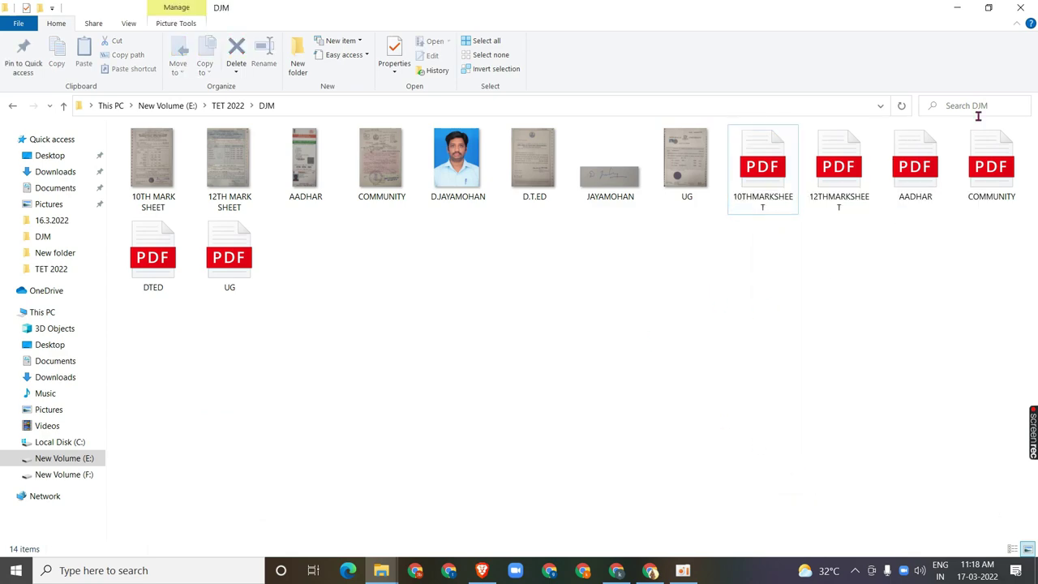
{"action": "left_click", "coordinate": [955, 12]}
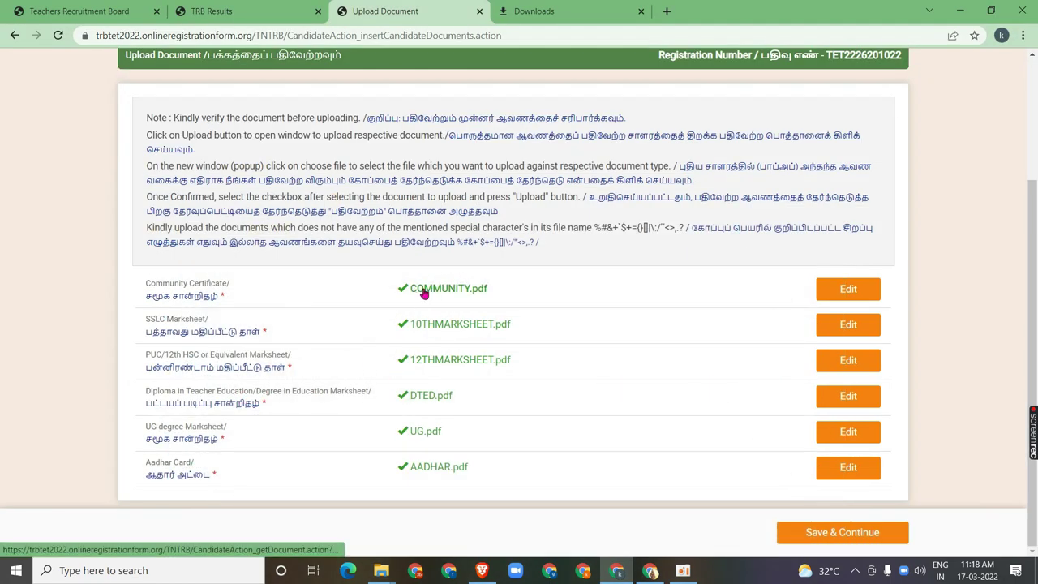